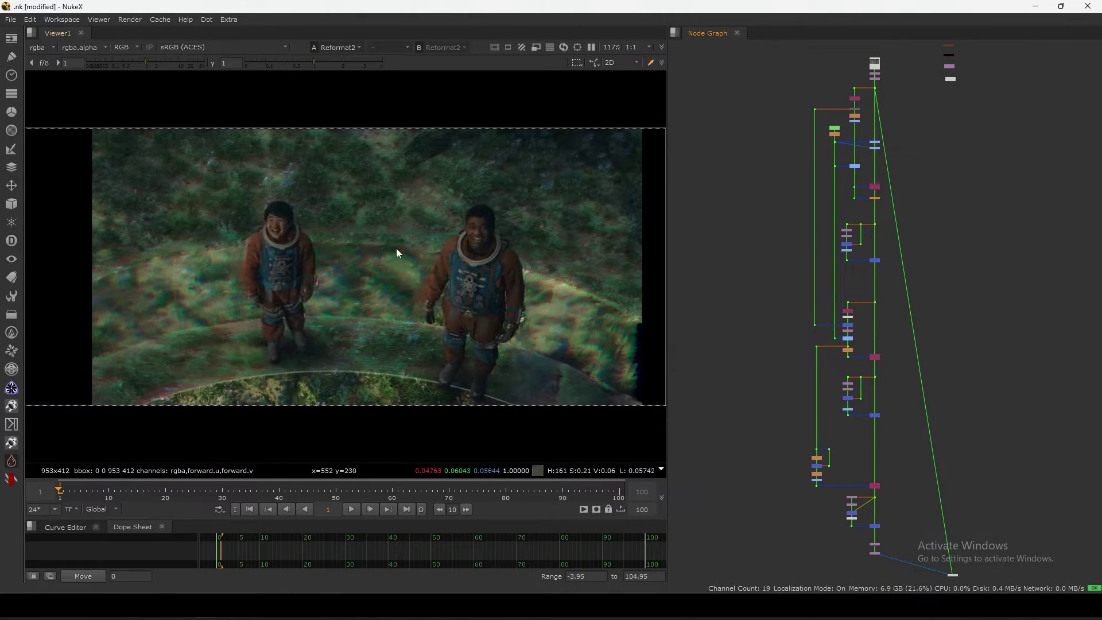
Step: Examine the distorted grass around the two astronauts in the final Reformat output and compare it with the original plate
drag(630, 128, 77, 451)
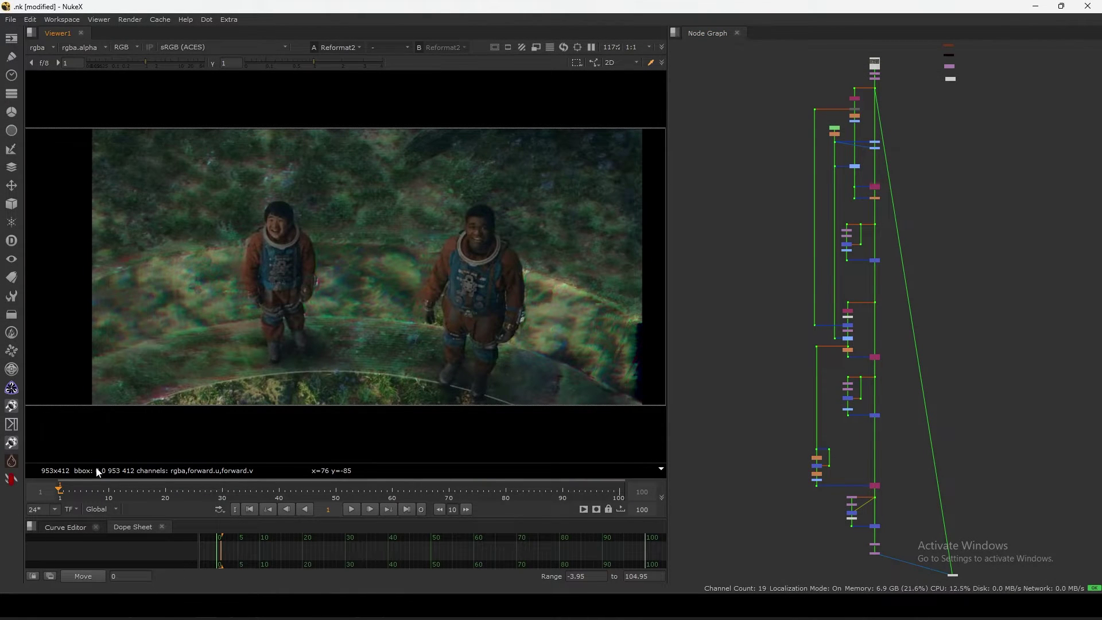
drag(856, 572, 894, 552)
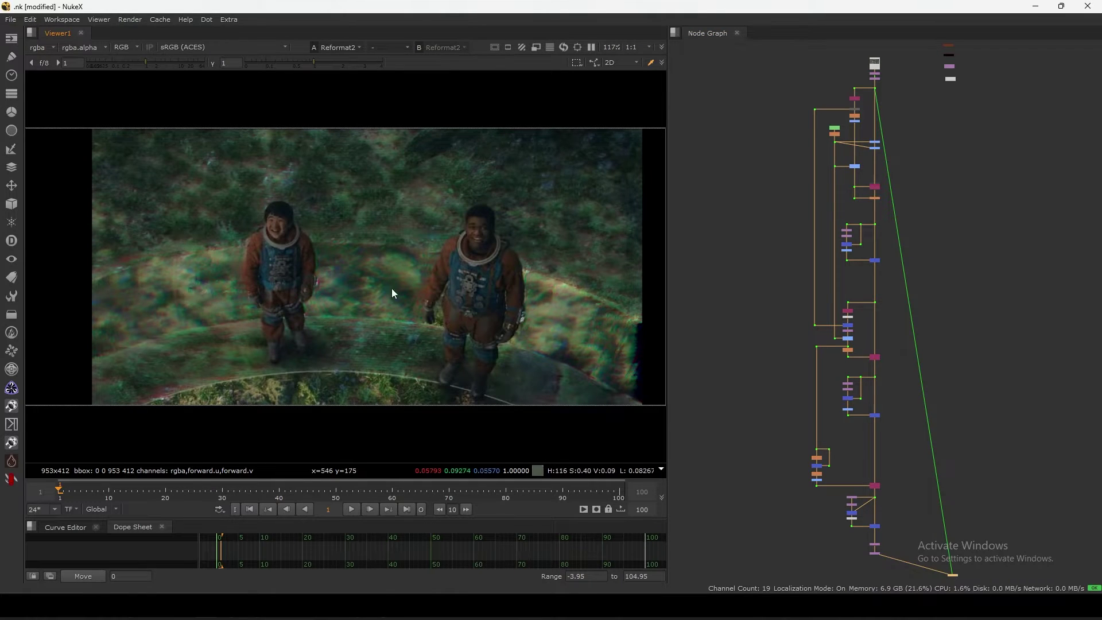
scroll(360, 295, up, 5)
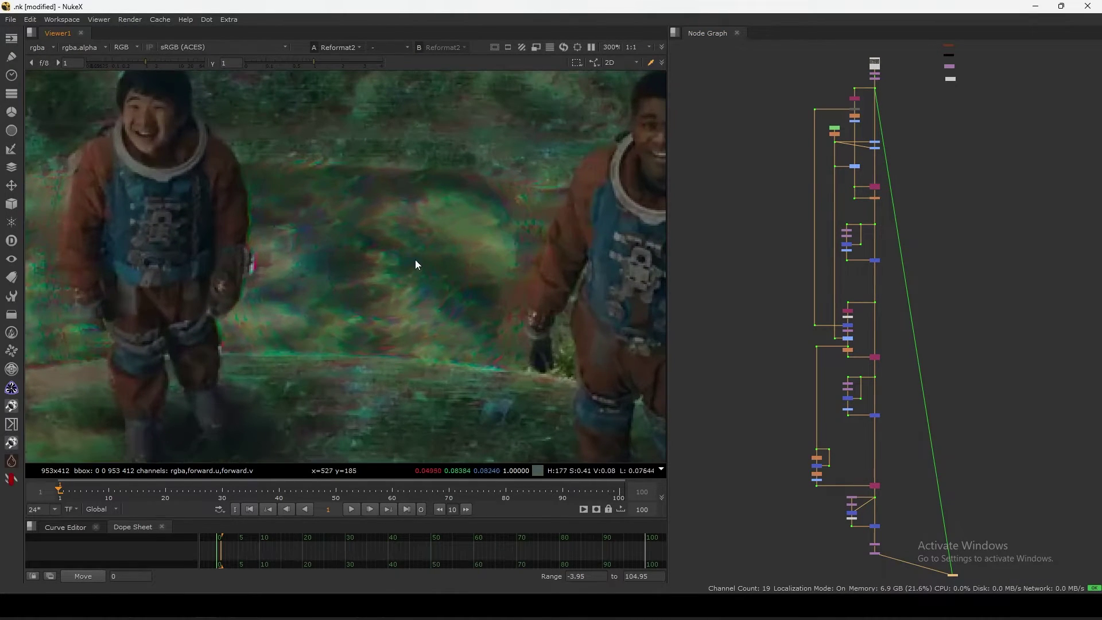
middle_drag(553, 343, 340, 316)
middle_drag(580, 287, 405, 251)
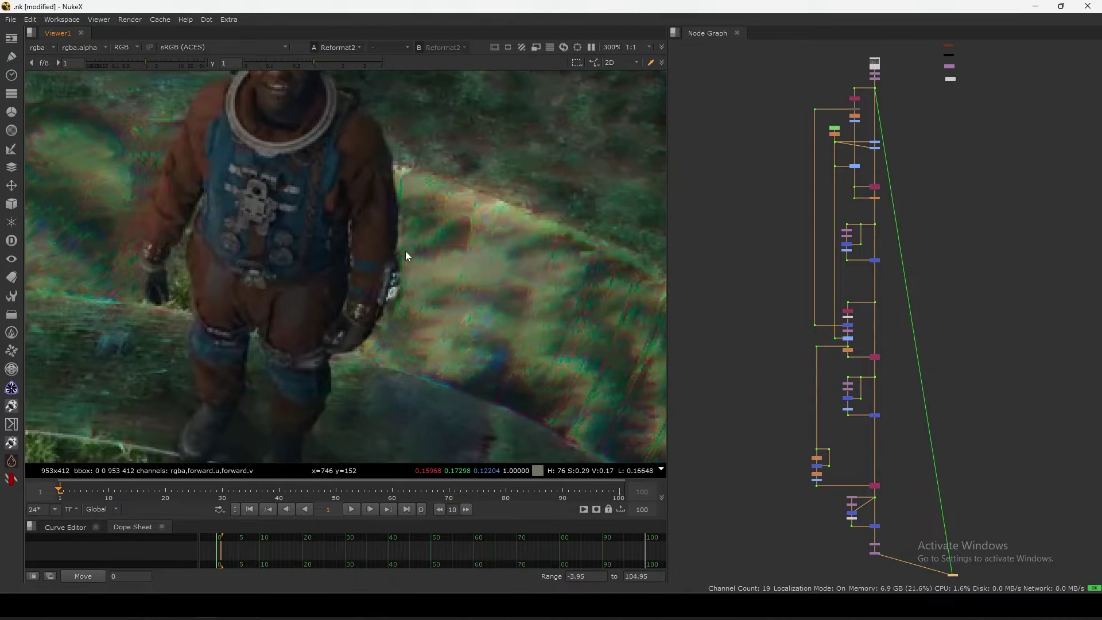
key(f)
key(2)
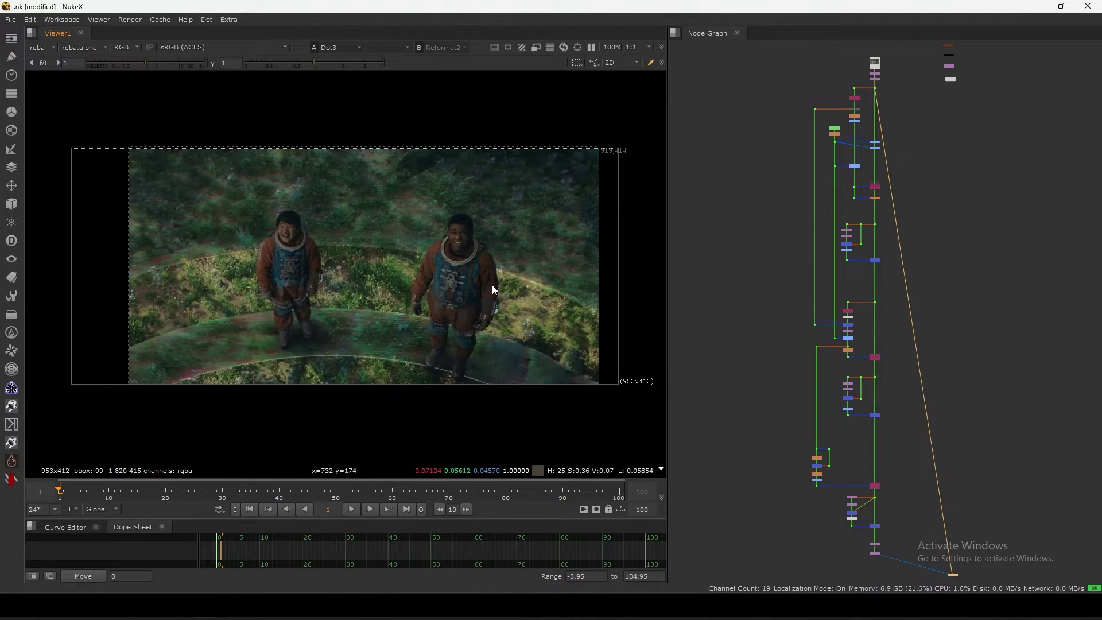
Step: Move the IDistort7 and STMap1 nodes lower in the node graph, leaving a gap below HeatWave
drag(747, 555, 978, 83)
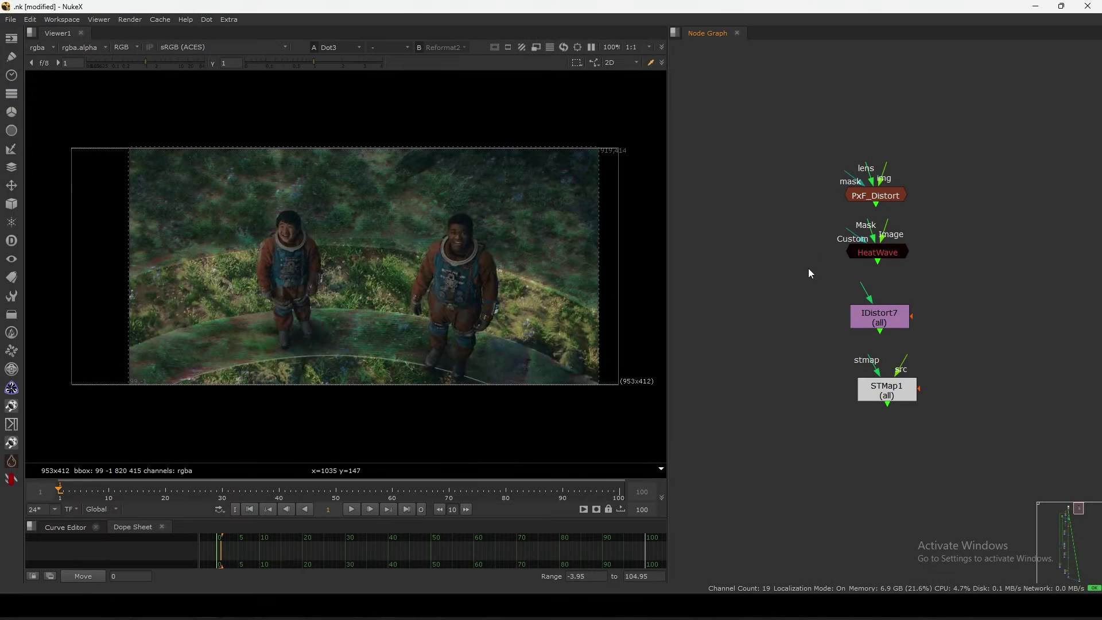
shift+click(884, 324)
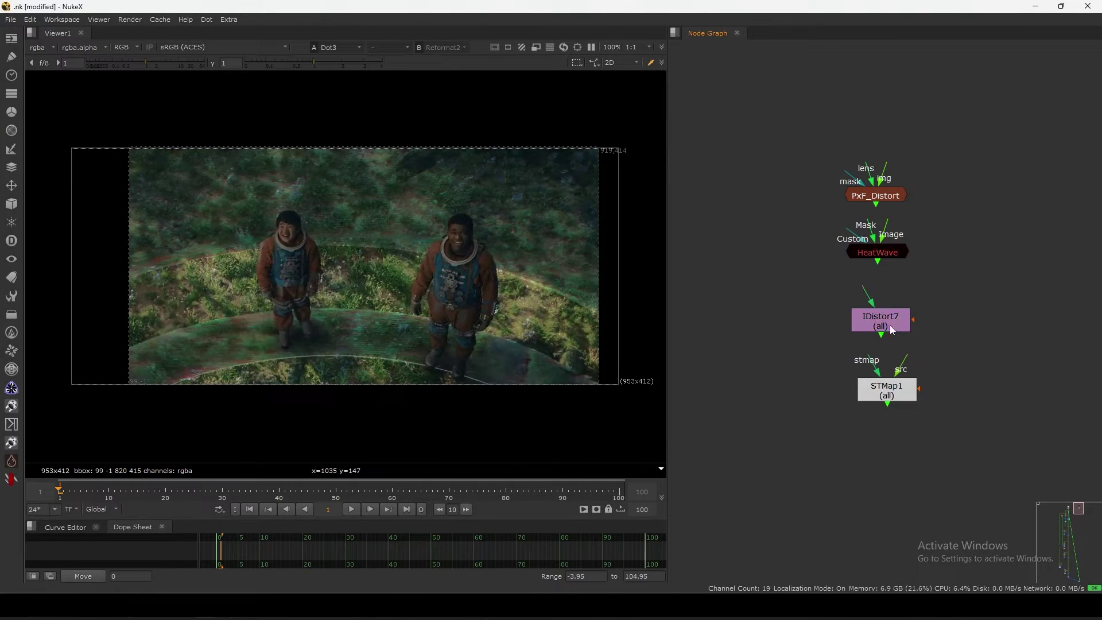
click(875, 328)
drag(874, 328, 879, 327)
drag(883, 393, 886, 401)
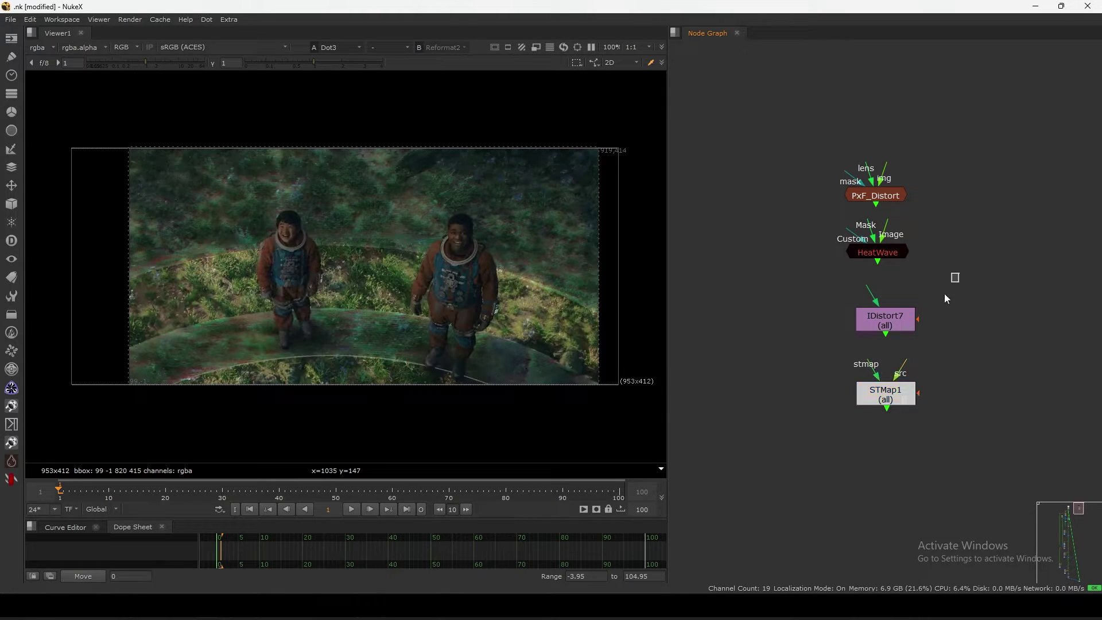
drag(949, 275, 806, 458)
drag(889, 397, 875, 421)
drag(877, 341, 883, 347)
drag(874, 421, 882, 423)
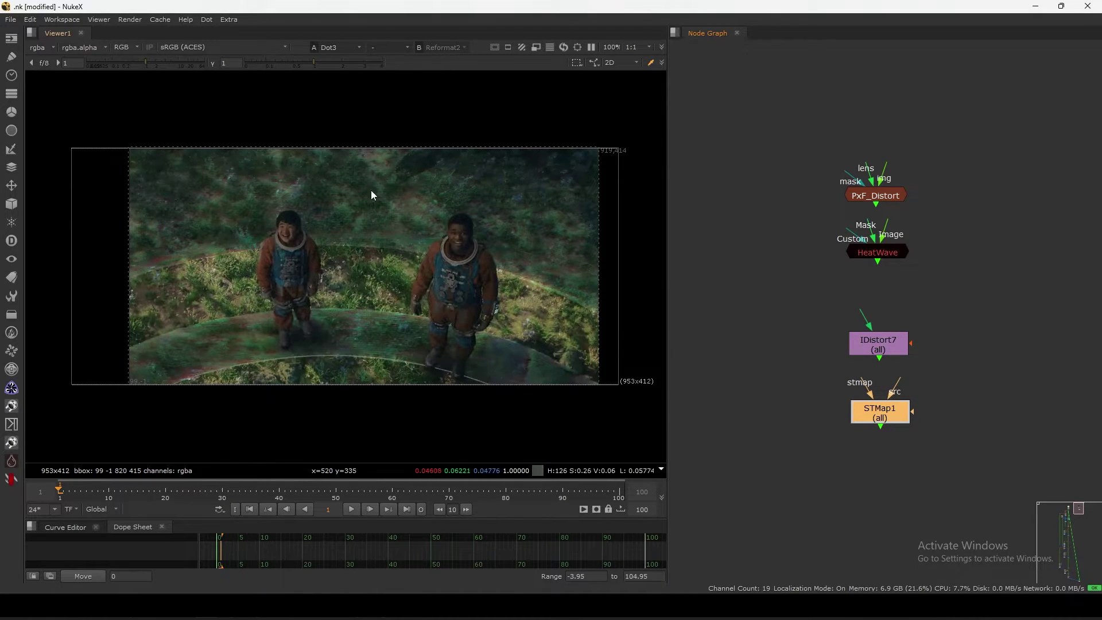
Step: Move the PxF_Distort node slightly higher to separate it from HeatWave
drag(384, 168, 323, 231)
drag(876, 196, 874, 179)
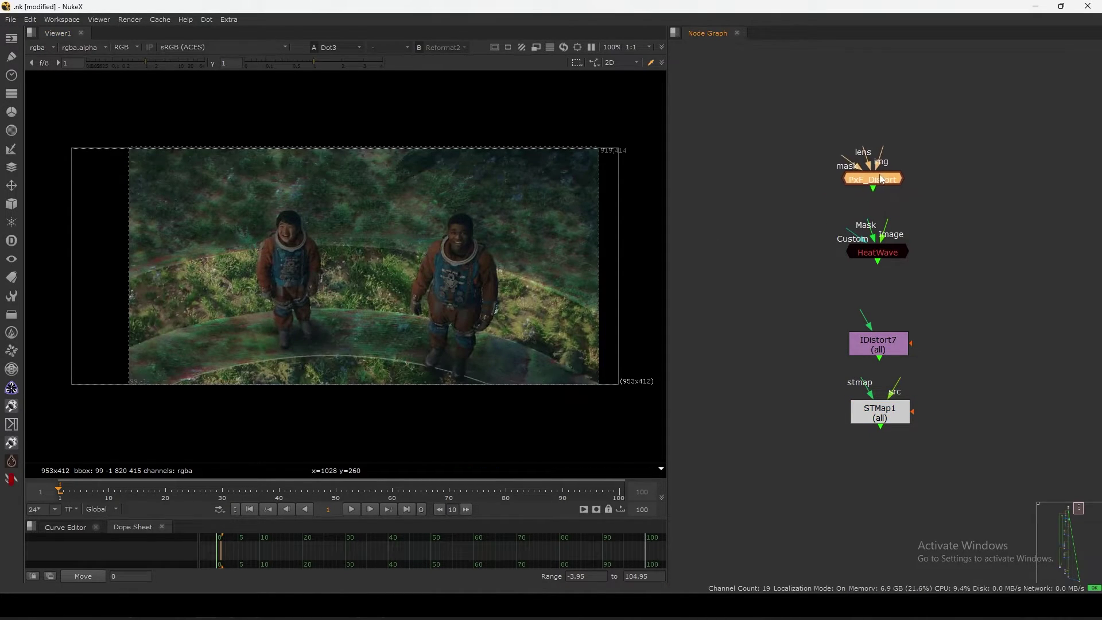
drag(947, 131, 805, 209)
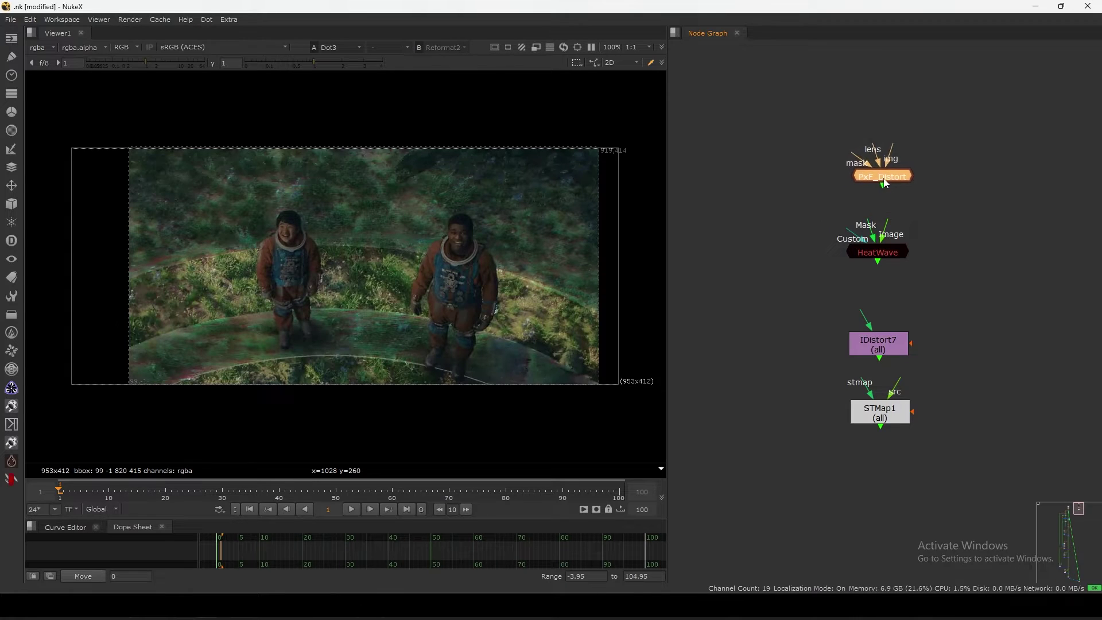
drag(974, 120, 805, 210)
scroll(863, 202, up, 2)
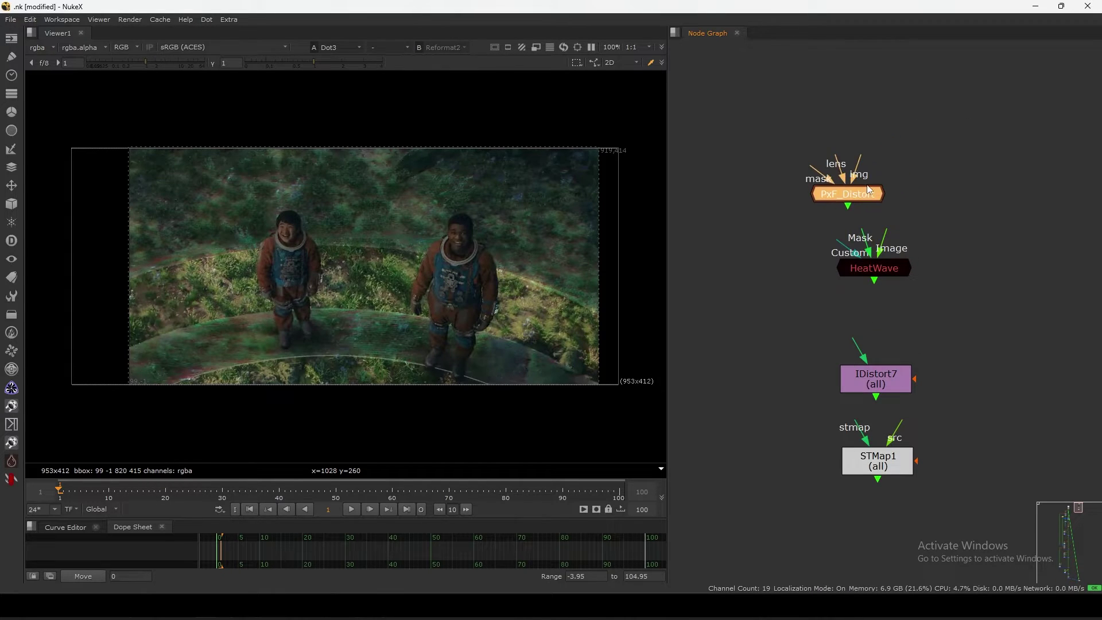
Step: Adjust the positions of the HeatWave and PxF_Distort nodes and move IDistort7 up away from STMap1
drag(873, 276, 879, 280)
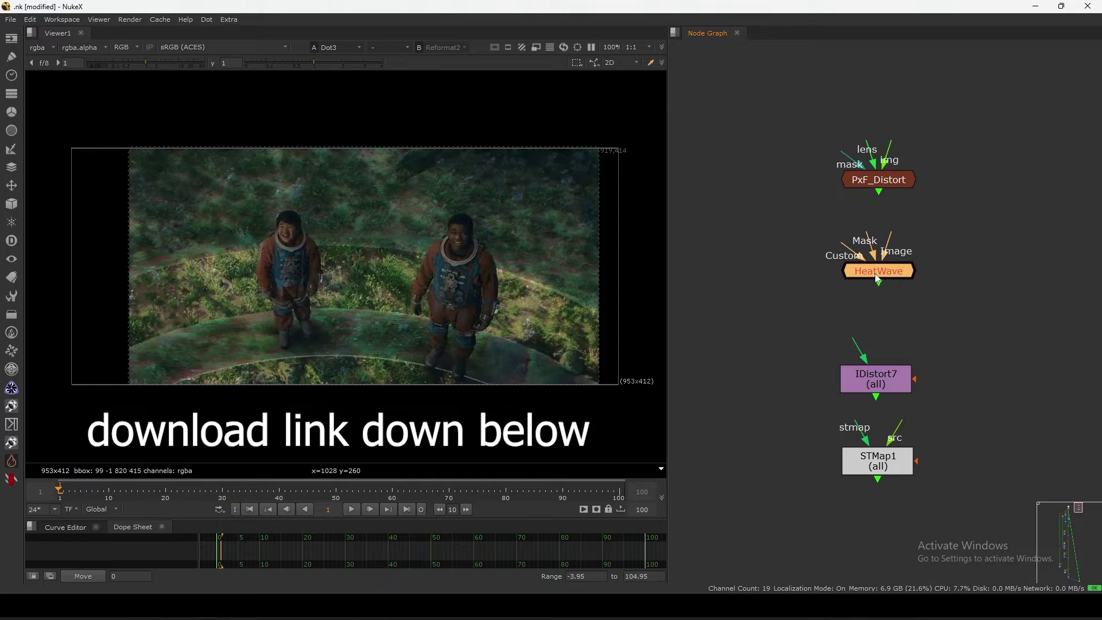
drag(957, 124, 776, 308)
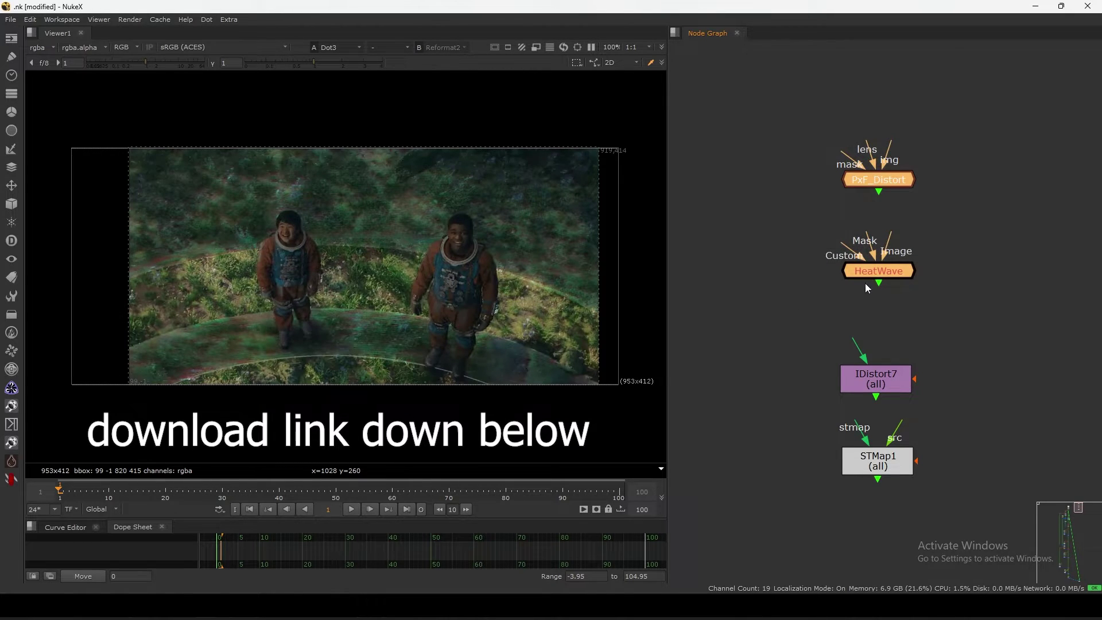
click(867, 283)
drag(880, 278, 877, 277)
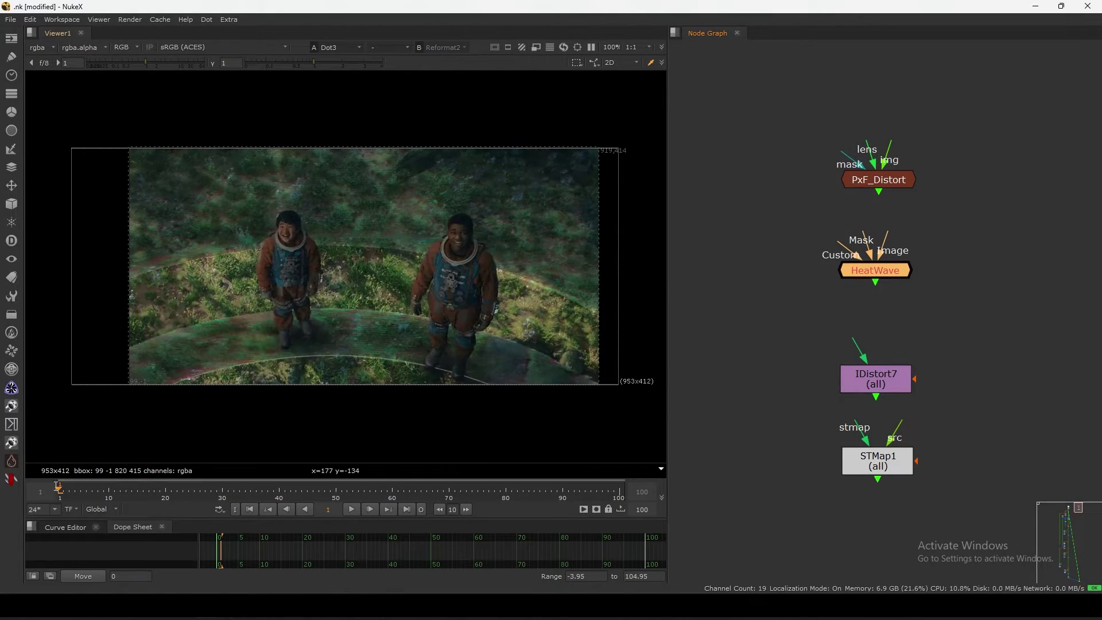
click(10, 484)
drag(884, 183, 876, 183)
click(12, 465)
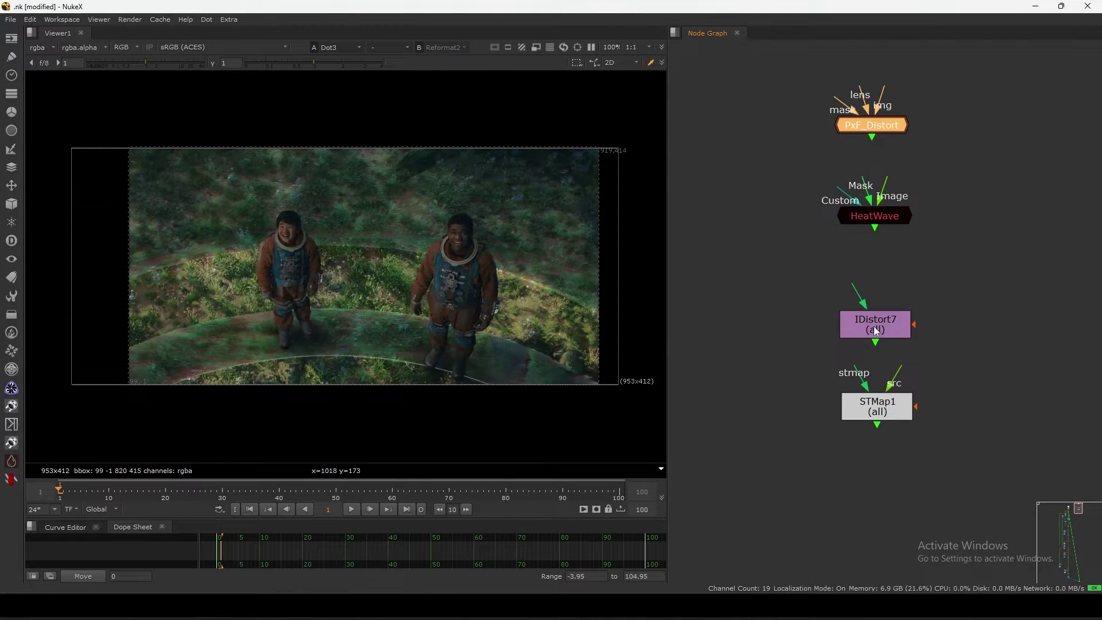
drag(873, 329, 888, 311)
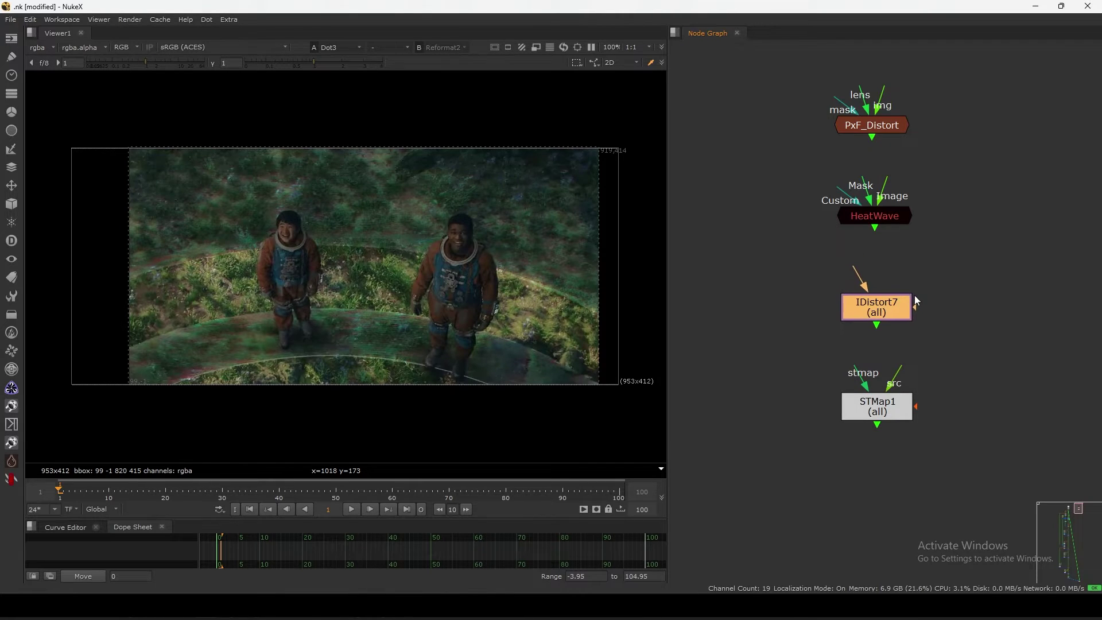
Step: Display the final comp output and examine the noise-like distortion of the foliage behind and between the two astronauts up close
scroll(837, 306, down, 6)
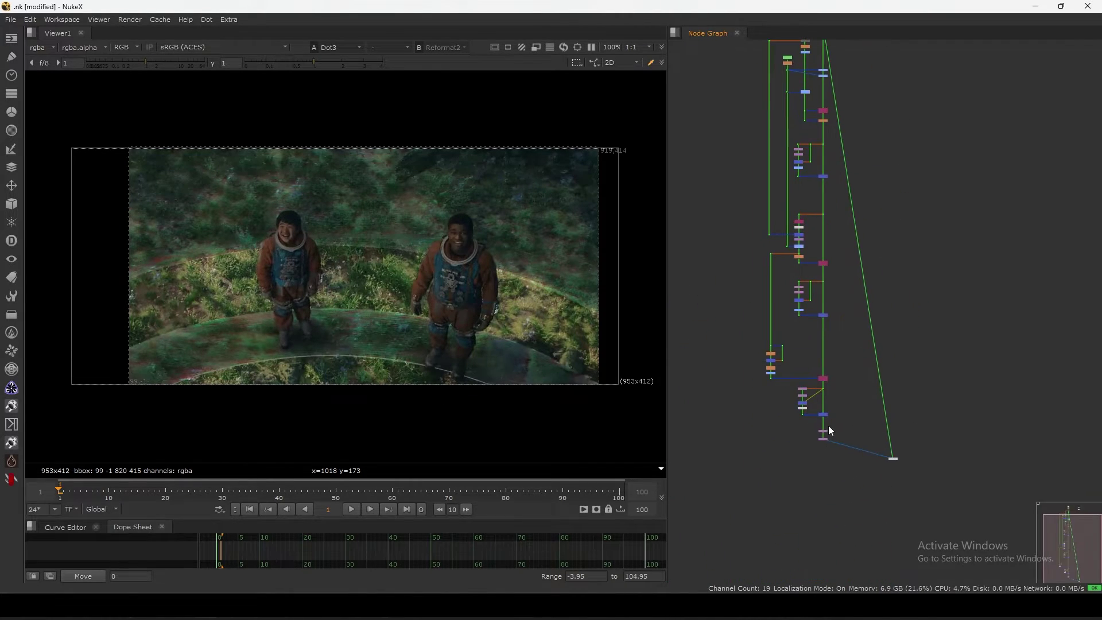
drag(831, 438, 832, 434)
key(2)
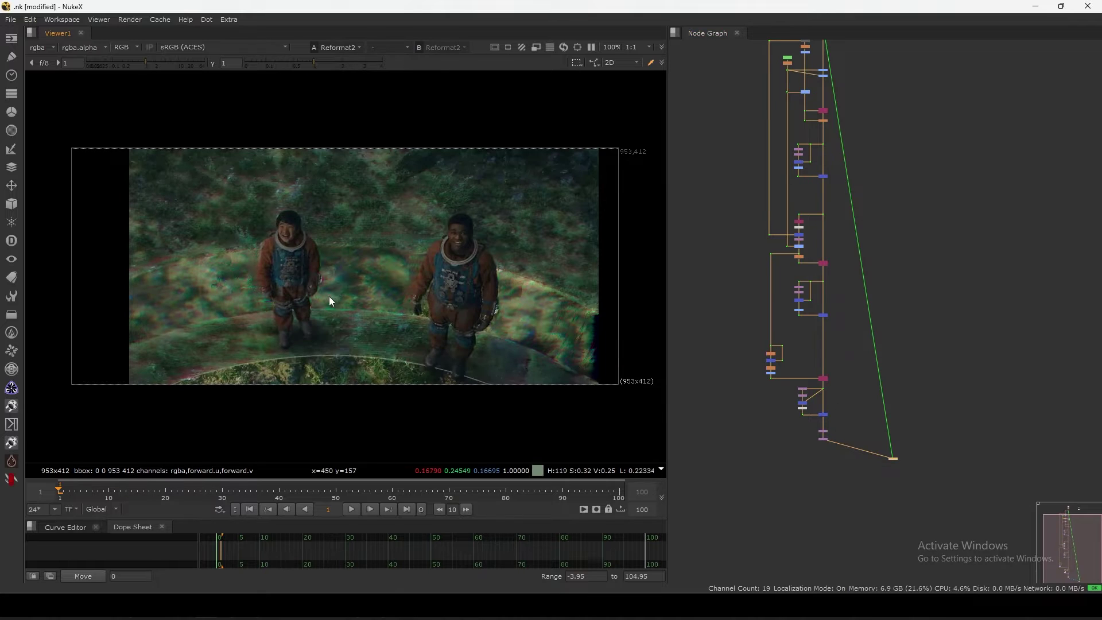
scroll(344, 291, up, 5)
middle_drag(397, 254, 408, 354)
drag(470, 143, 330, 259)
scroll(337, 257, up, 4)
scroll(488, 152, down, 2)
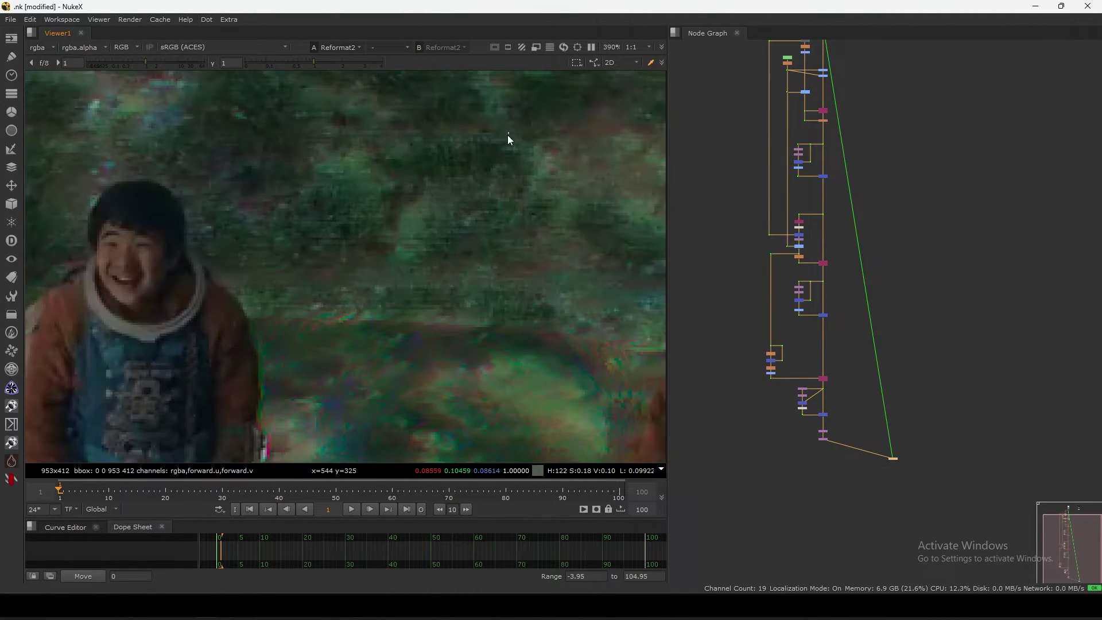
middle_drag(456, 397, 520, 319)
drag(475, 112, 232, 401)
key(f)
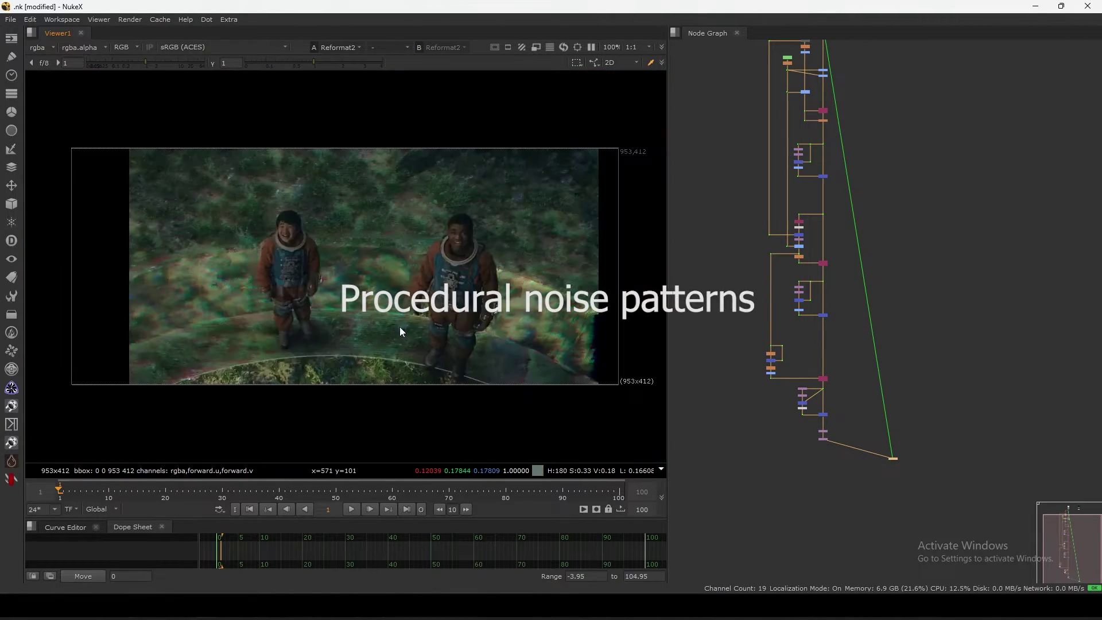
scroll(821, 236, down, 3)
scroll(817, 239, up, 1)
scroll(351, 243, up, 6)
middle_drag(401, 194, 376, 323)
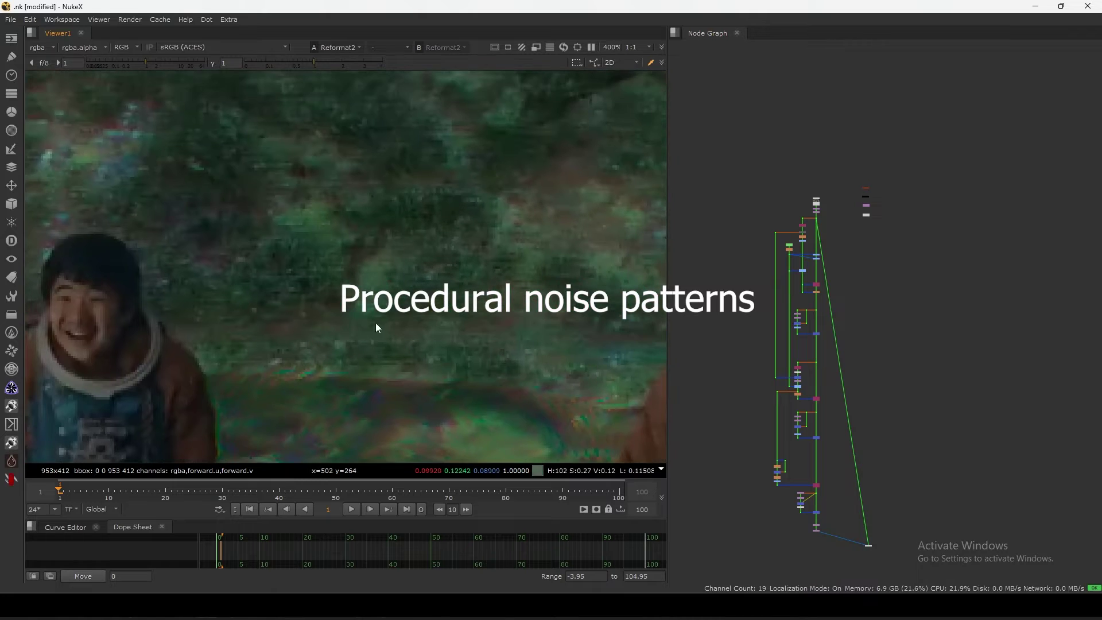
drag(472, 171, 349, 401)
scroll(352, 405, down, 4)
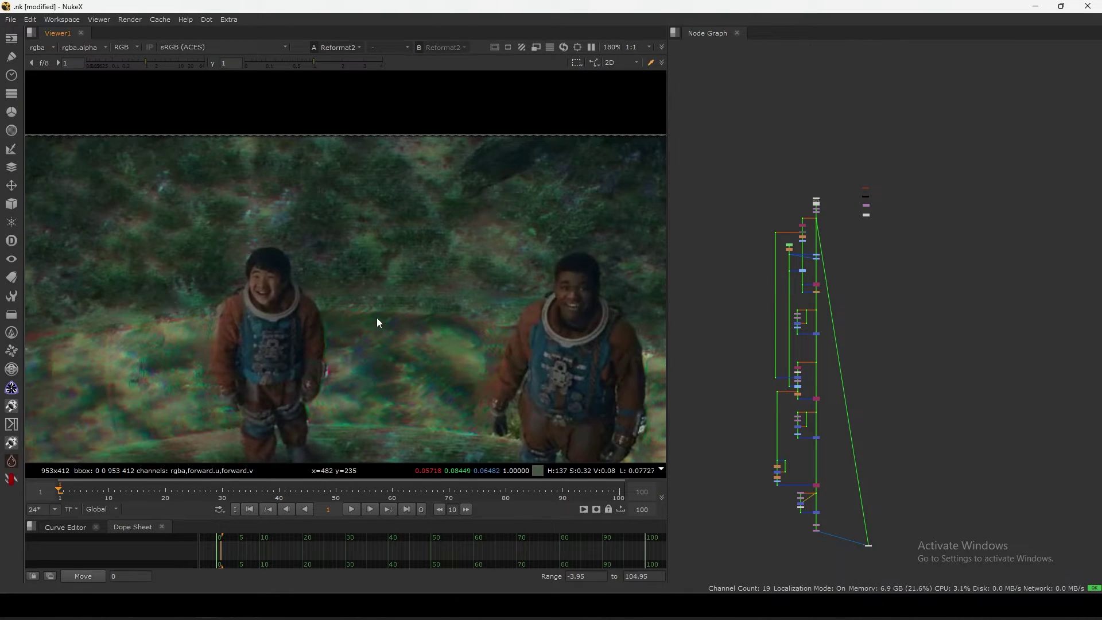
Step: Insert a Dot on the main pipe below the Reformat1 node and display its image in the viewer
scroll(842, 225, up, 5)
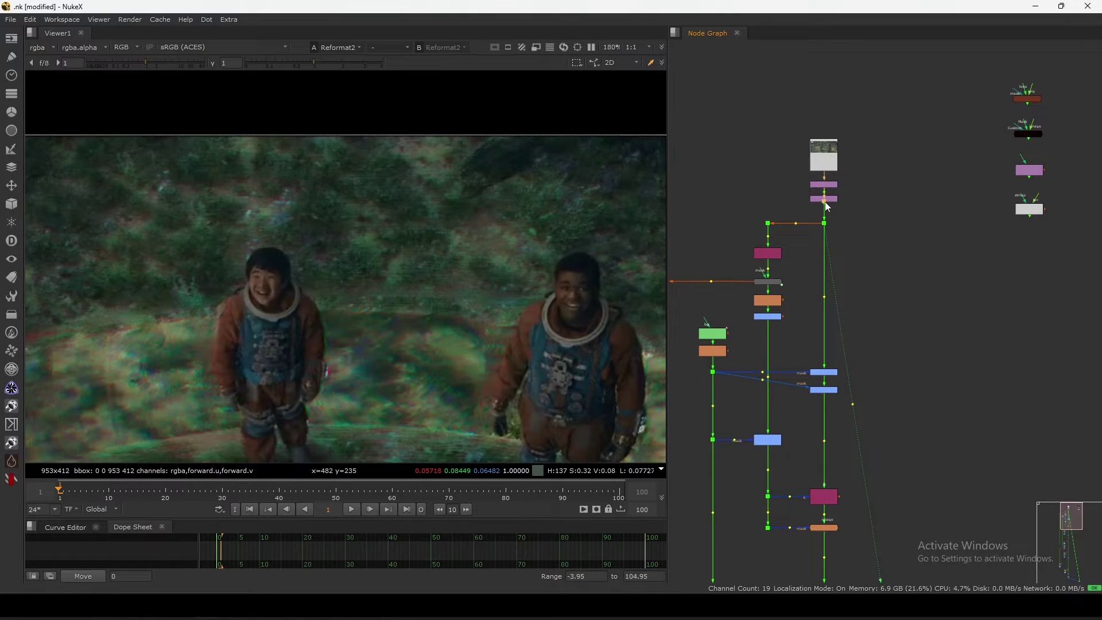
mouse_move(824, 201)
ctrl+mouse_down()
mouse_move(827, 153)
mouse_move(824, 201)
ctrl+mouse_up()
key(1)
scroll(537, 265, down, 5)
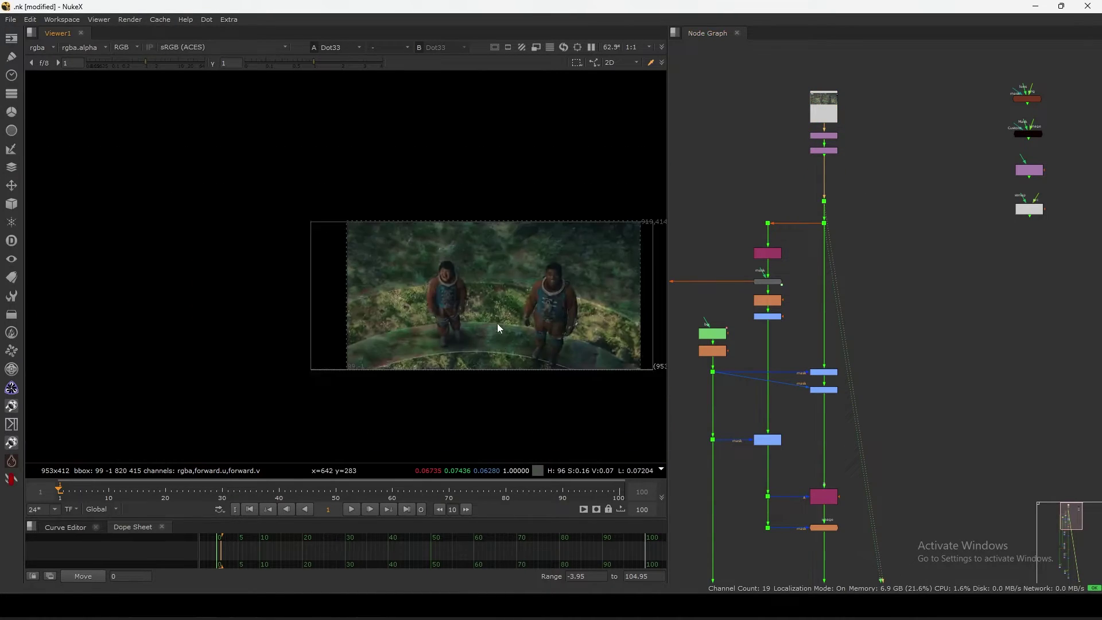
middle_drag(497, 323, 488, 288)
scroll(456, 285, up, 4)
Step: Open the Roto2 node's properties, inspect its Bezier shapes over the grass bands, and close them
middle_drag(822, 389, 864, 316)
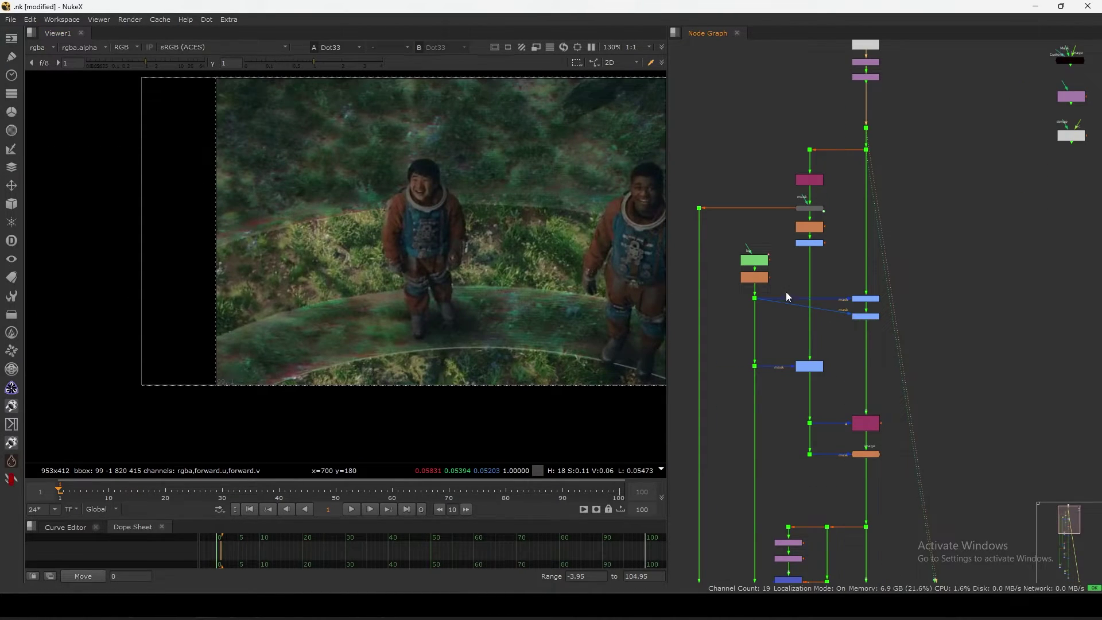
double_click(756, 267)
middle_drag(524, 306, 212, 396)
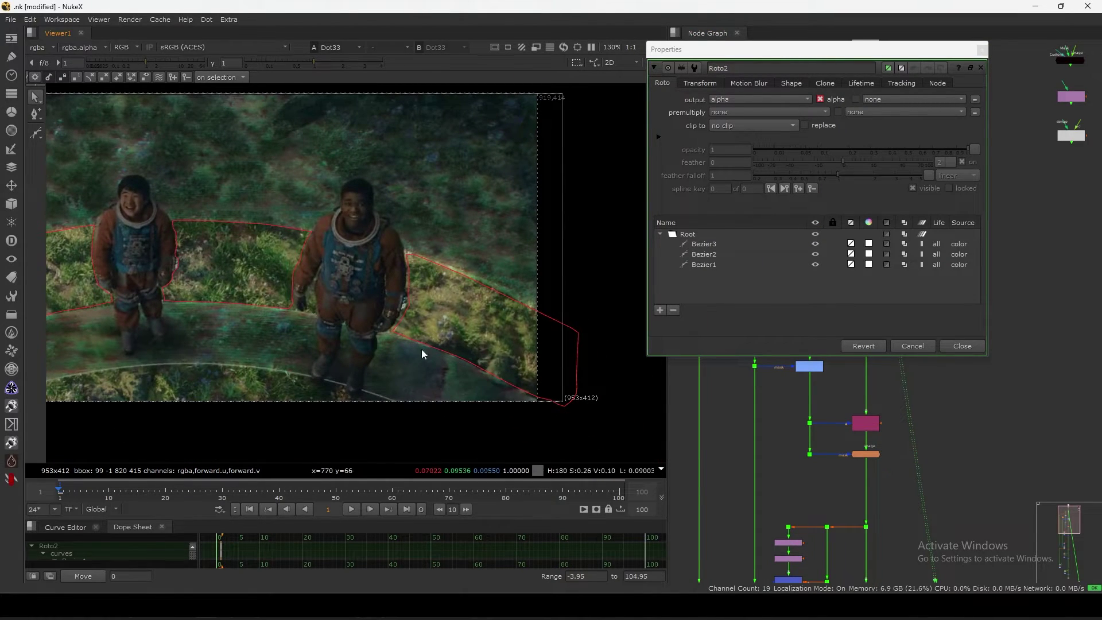
click(962, 346)
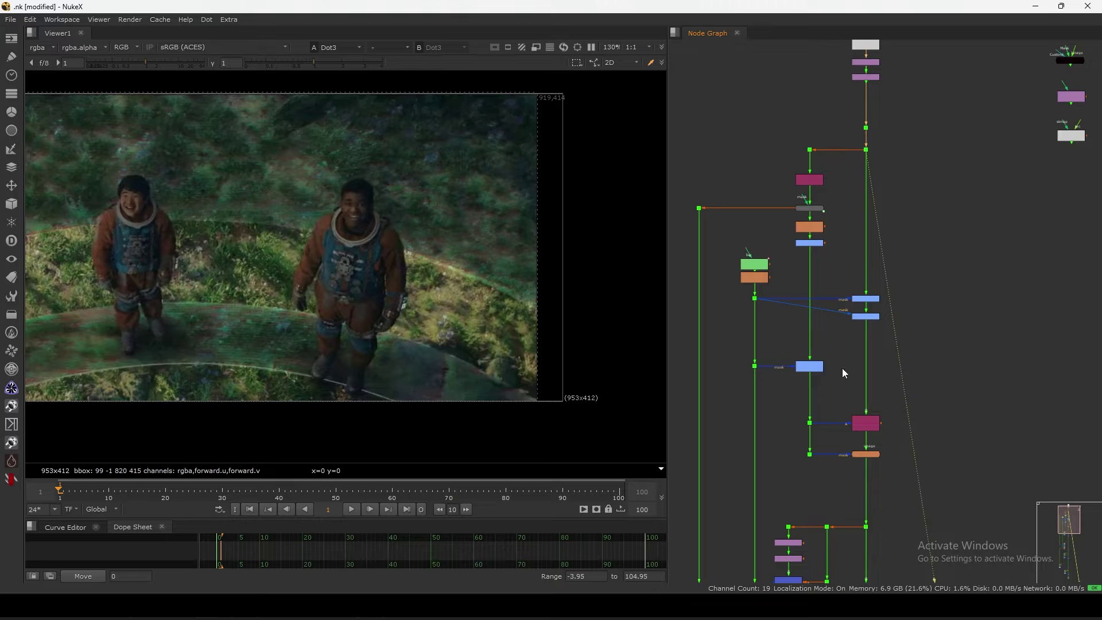
Step: View the output of the Remove1 node, followed by the output of the NoiseAdvanced node
scroll(816, 236, up, 5)
middle_drag(819, 229, 835, 341)
click(818, 222)
key(1)
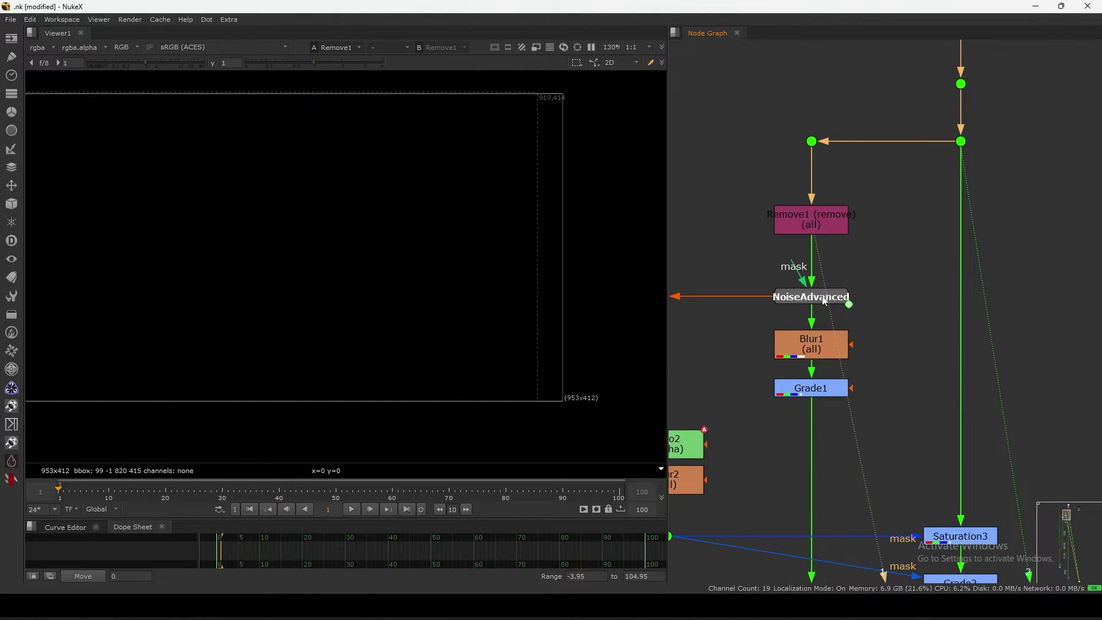
click(824, 297)
key(1)
scroll(413, 351, down, 3)
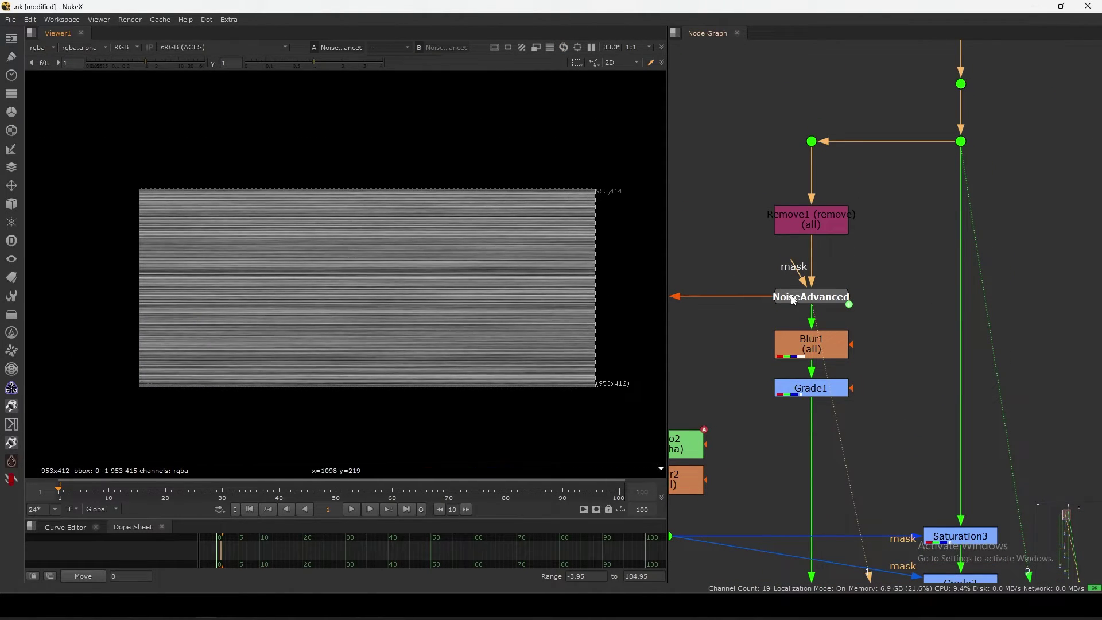
Step: Open the NoiseAdvanced properties, inspect the x and y size settings behind the horizontal streaks, and close them
double_click(809, 300)
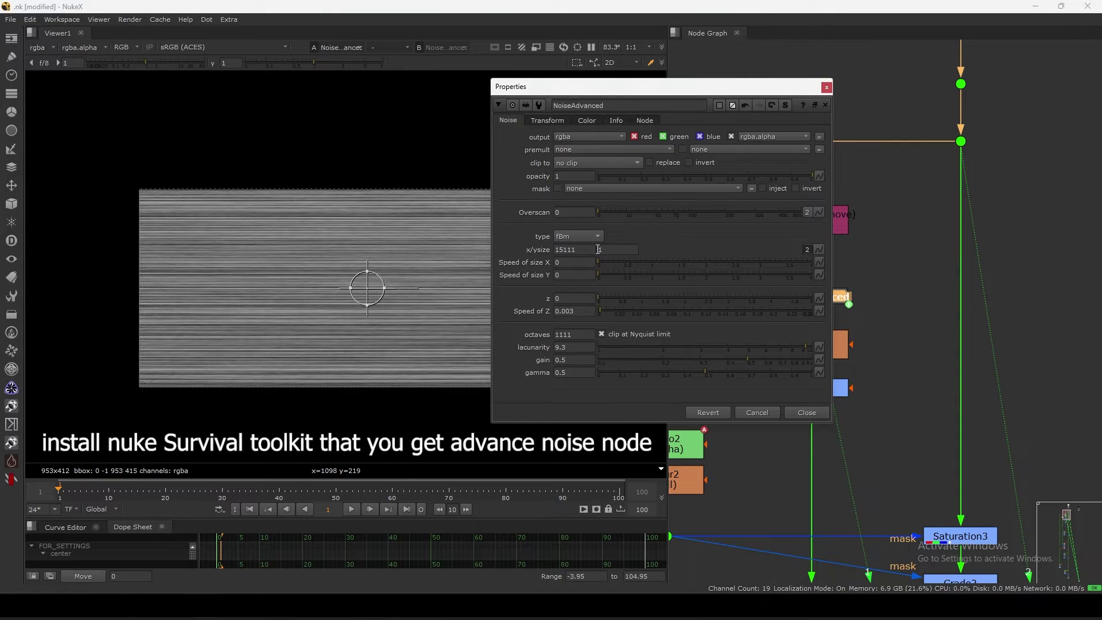
click(799, 411)
scroll(360, 275, up, 3)
double_click(815, 295)
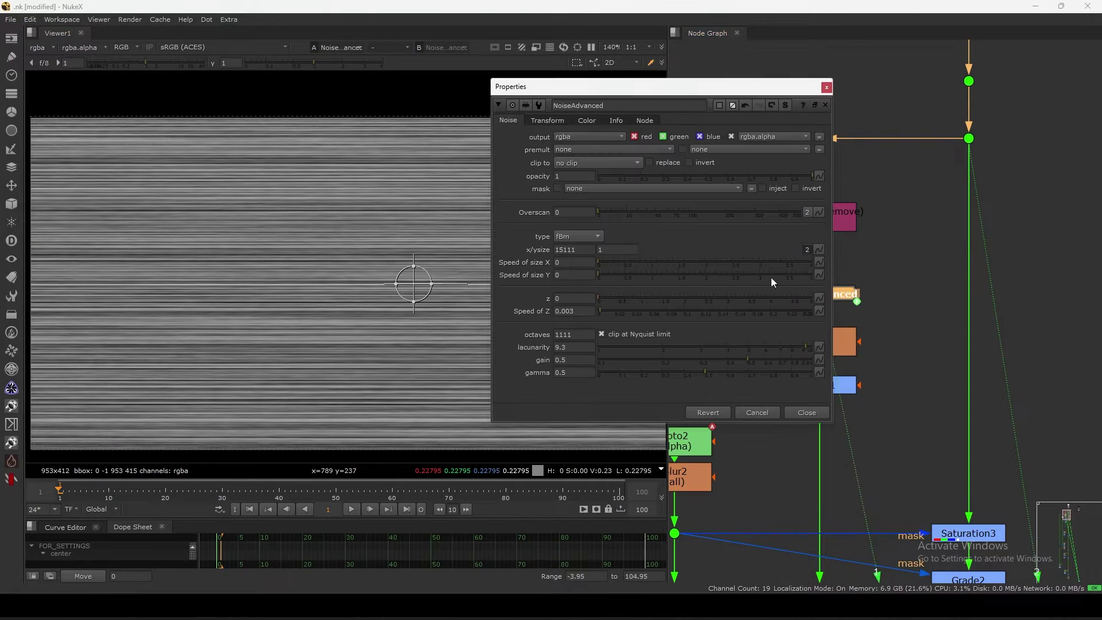
double_click(570, 252)
double_click(612, 252)
click(807, 412)
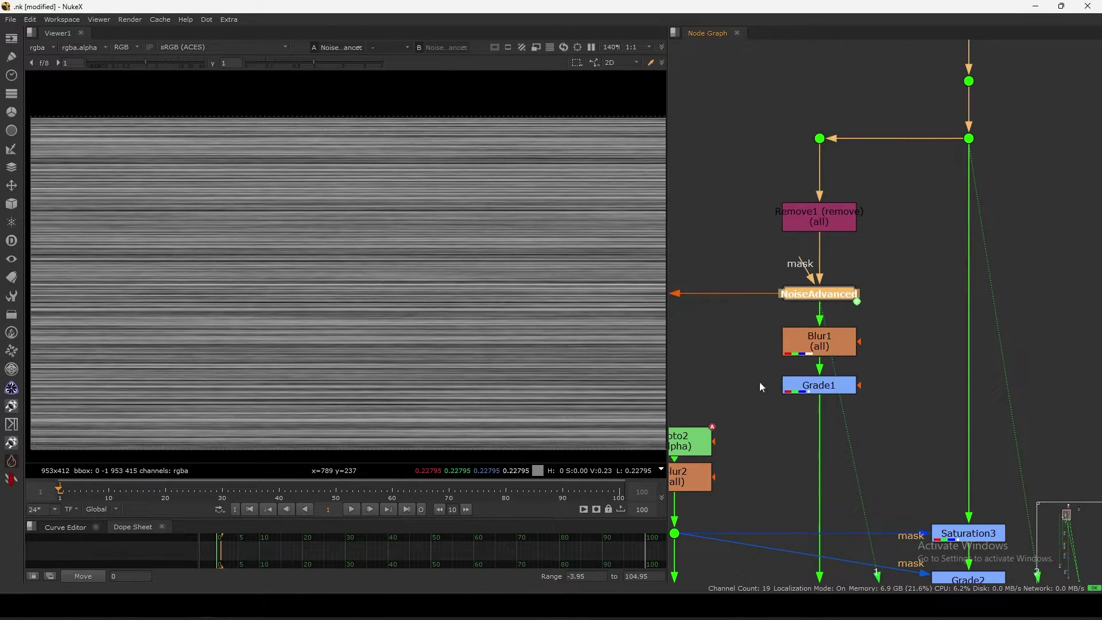
Step: View the Blur1 and Grade1 outputs below the noise, and disable the Grade1 node
scroll(626, 353, down, 3)
click(813, 350)
key(1)
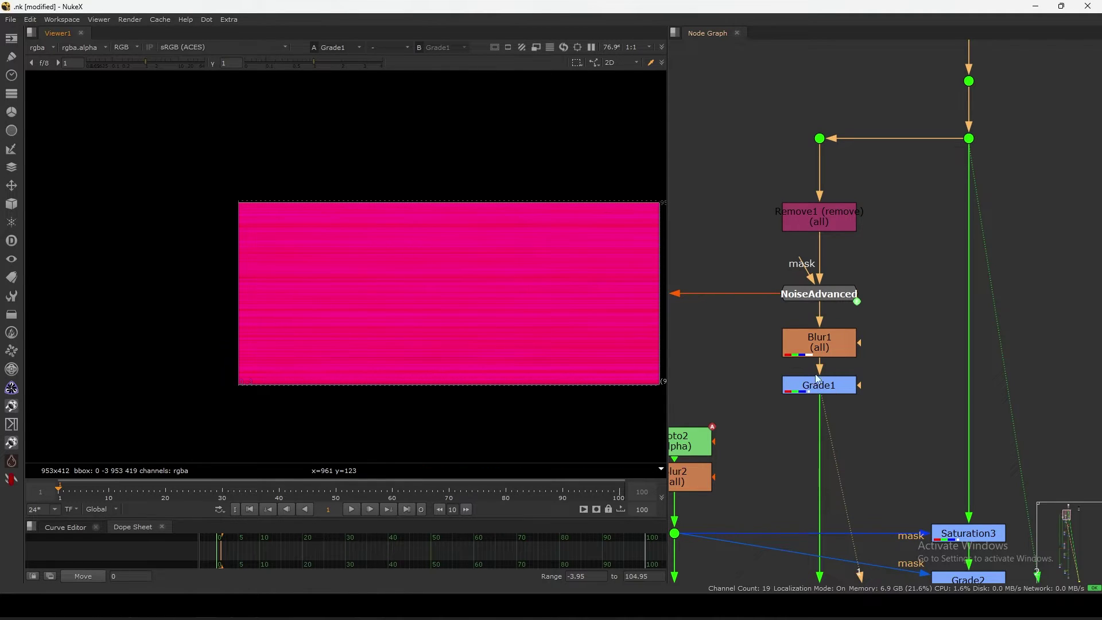
click(823, 393)
key(d)
scroll(820, 388, down, 3)
middle_drag(820, 388, 802, 314)
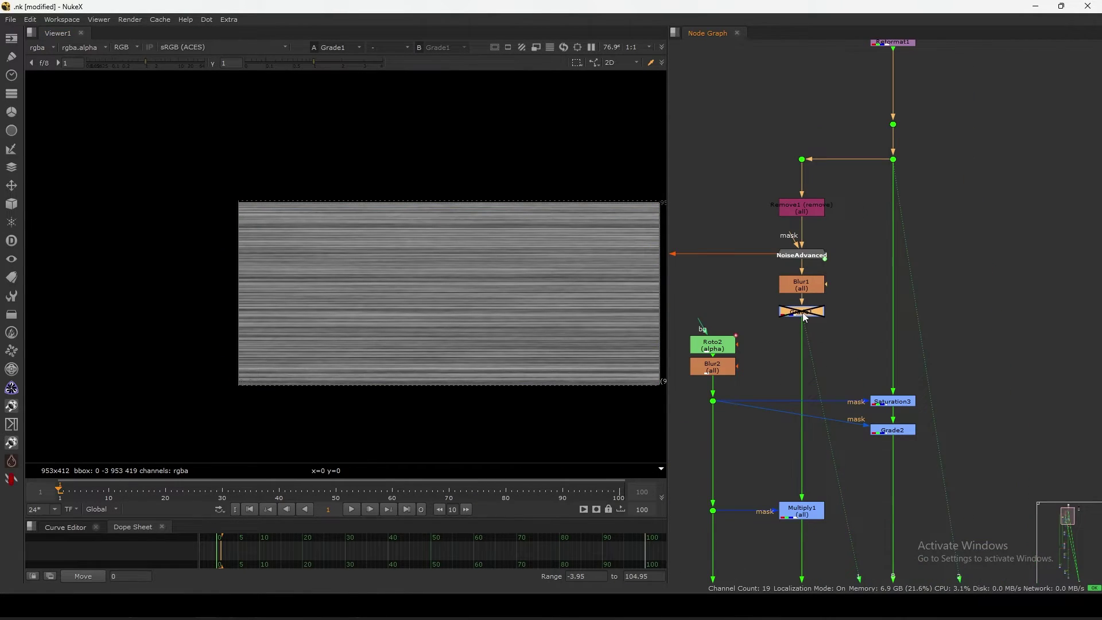
Step: View the Multiply1 output and toggle the node off and on to compare the noise with and without the Roto2 mask
scroll(806, 305, down, 5)
scroll(803, 401, up, 4)
click(811, 306)
key(1)
drag(427, 263, 253, 396)
click(805, 305)
key(d)
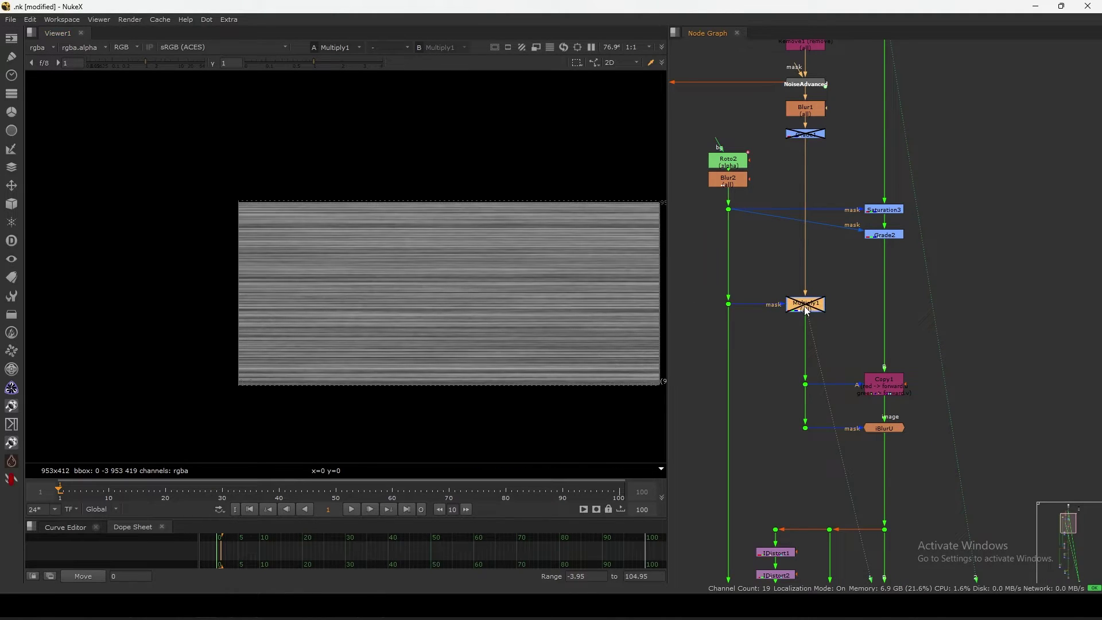
key(d)
double_click(730, 164)
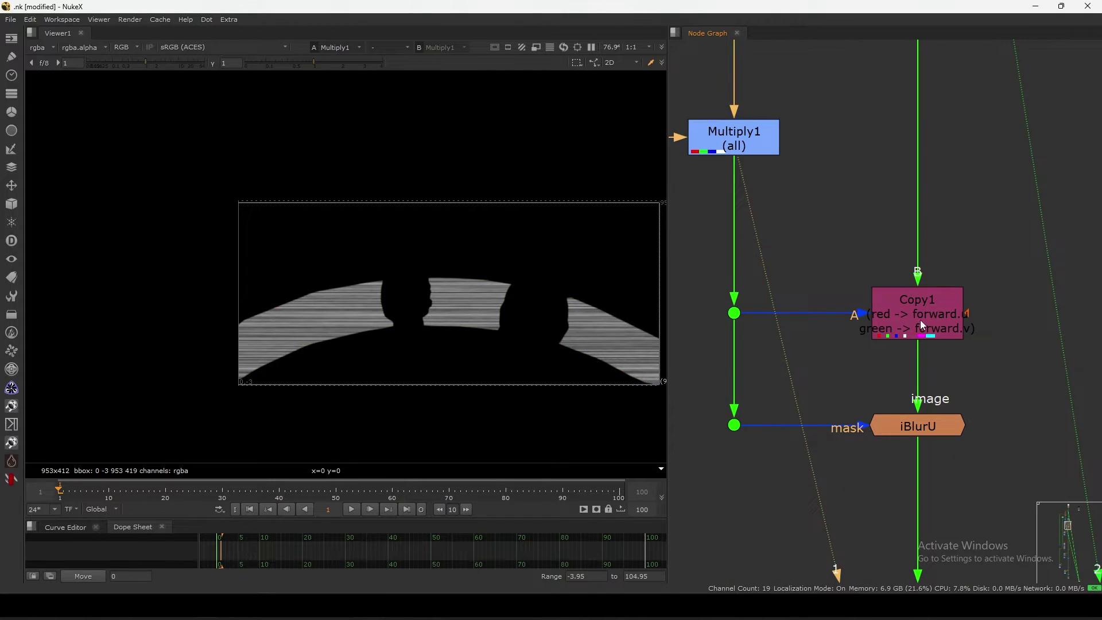
Step: View the Copy1 output and inspect its properties, where red and green are copied to forward.u and forward.v
double_click(922, 319)
key(1)
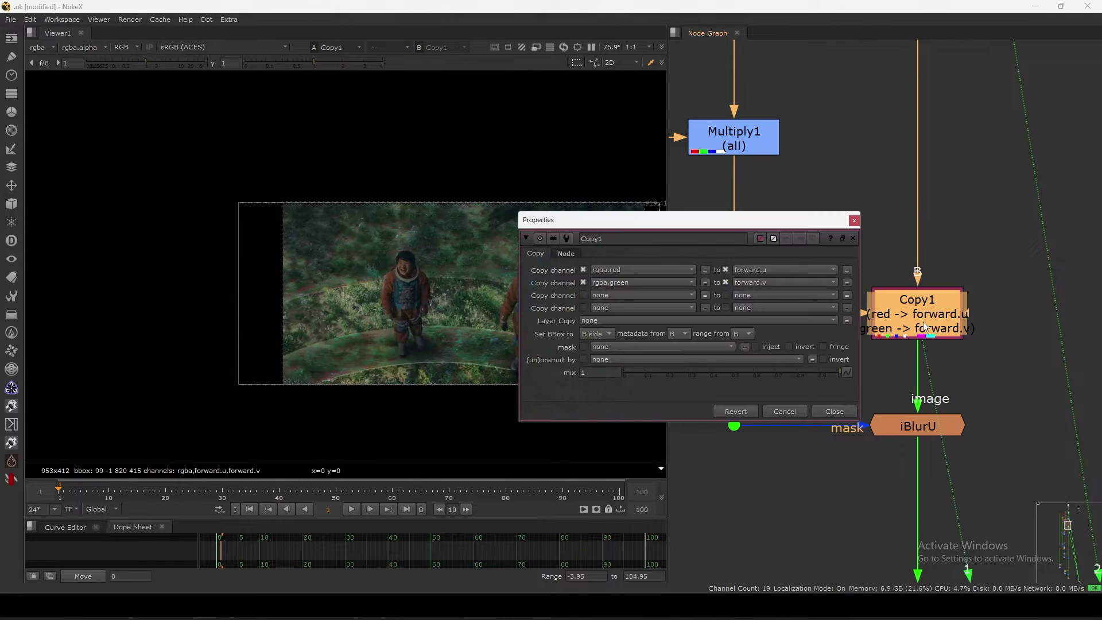
drag(687, 224, 678, 217)
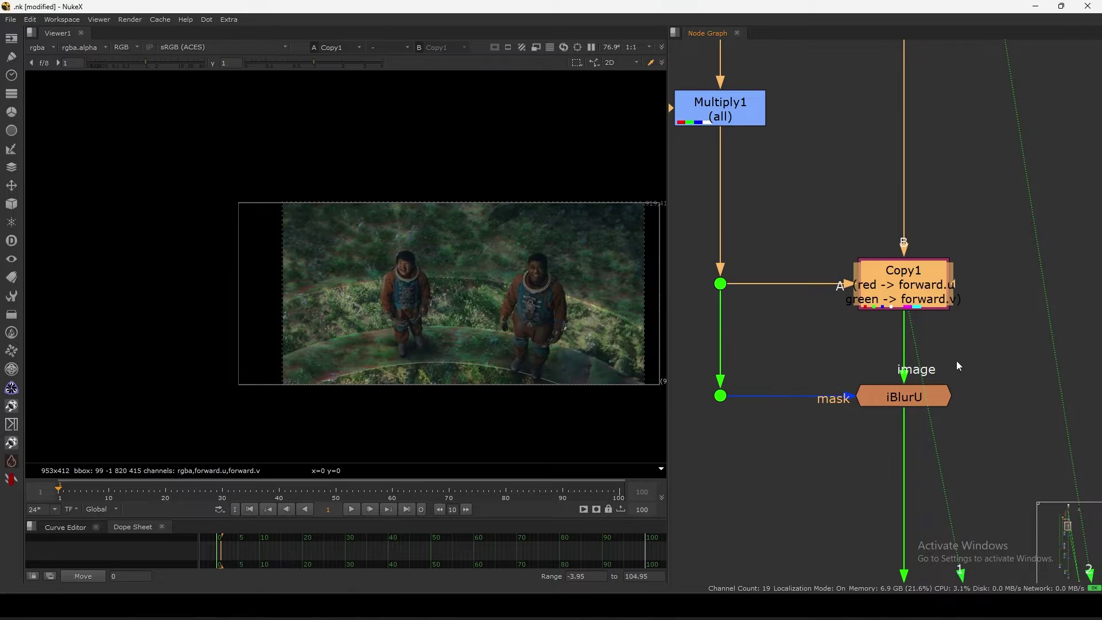
drag(995, 361, 665, 452)
drag(904, 395, 904, 390)
click(900, 370)
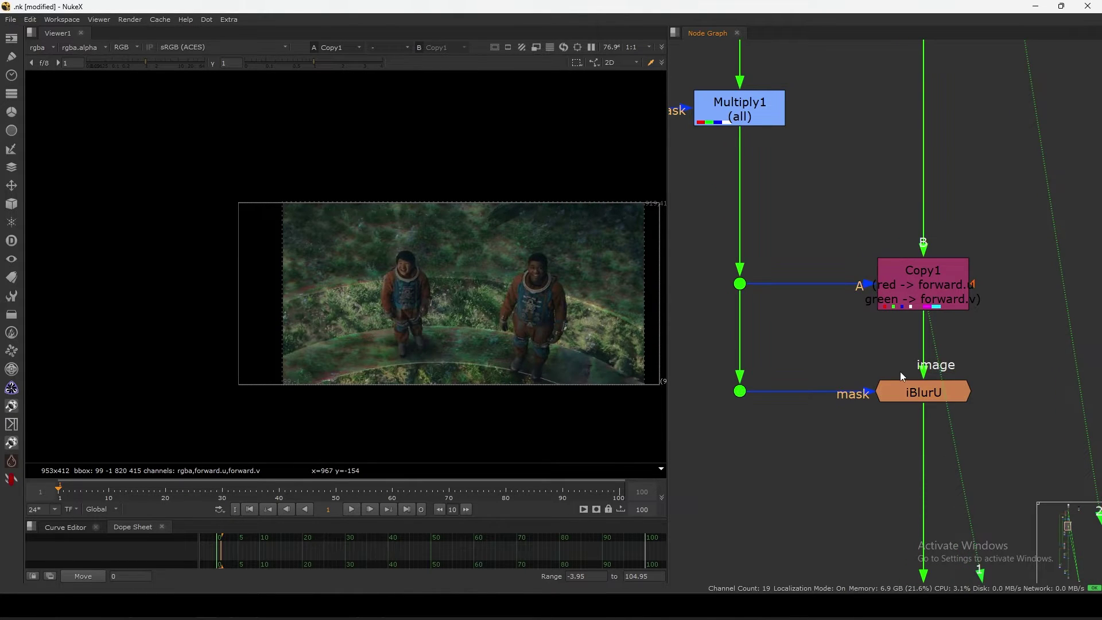
Step: Compare the Copy1 output with the iBlurU output on the ground around the astronauts, and check the iBlurU mask input
key(1)
scroll(464, 320, up, 3)
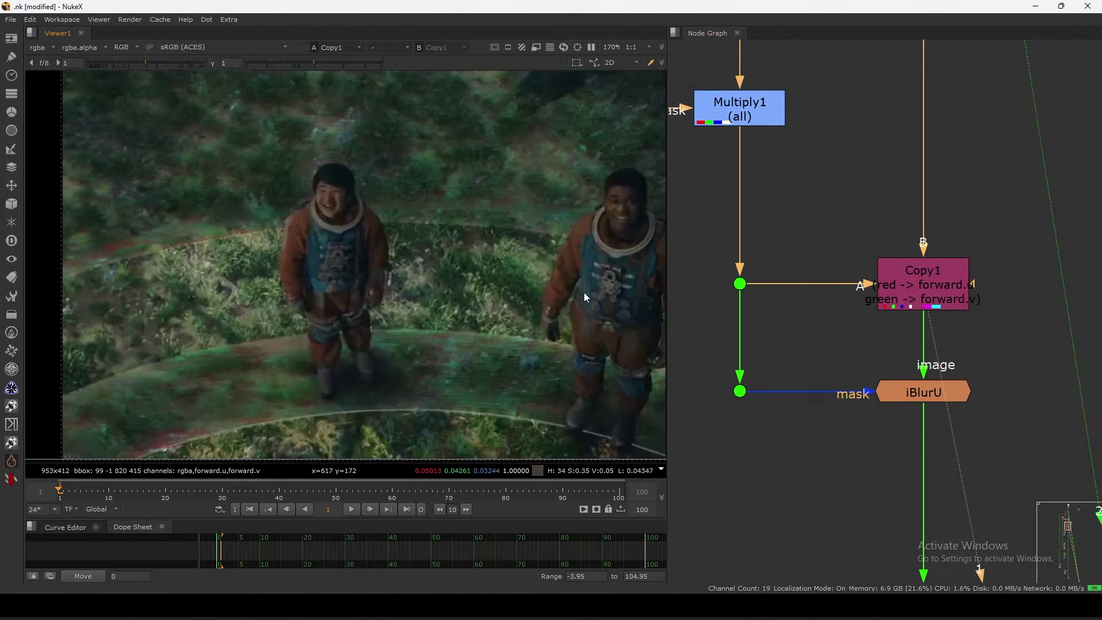
middle_drag(912, 396, 899, 365)
click(901, 365)
key(1)
scroll(552, 274, up, 3)
middle_drag(773, 317, 803, 308)
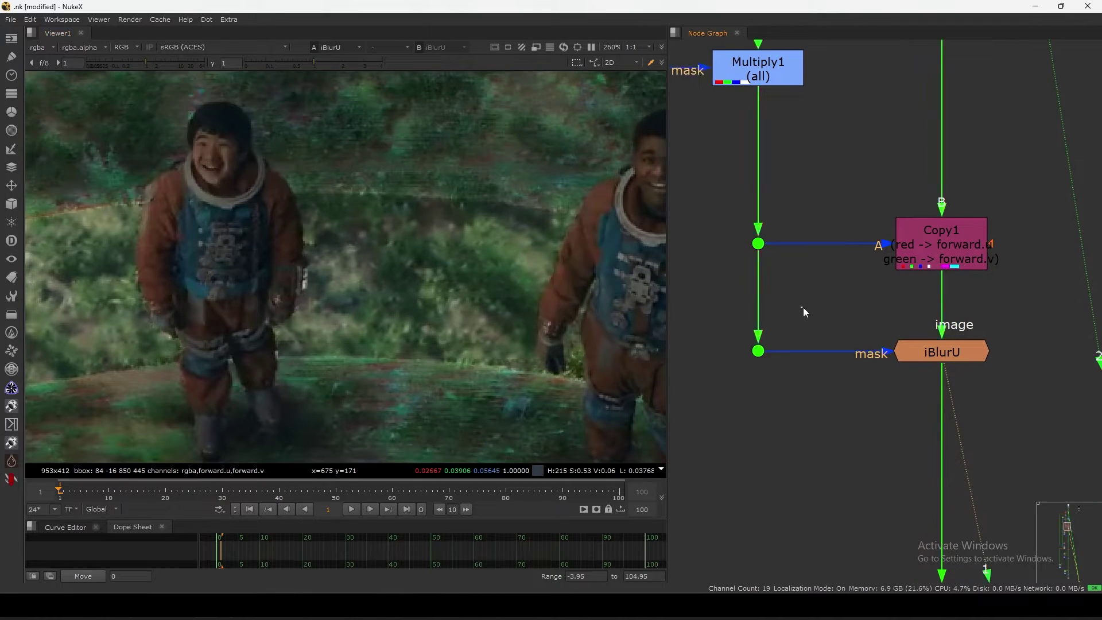
click(758, 351)
key(1)
drag(932, 362, 925, 362)
key(1)
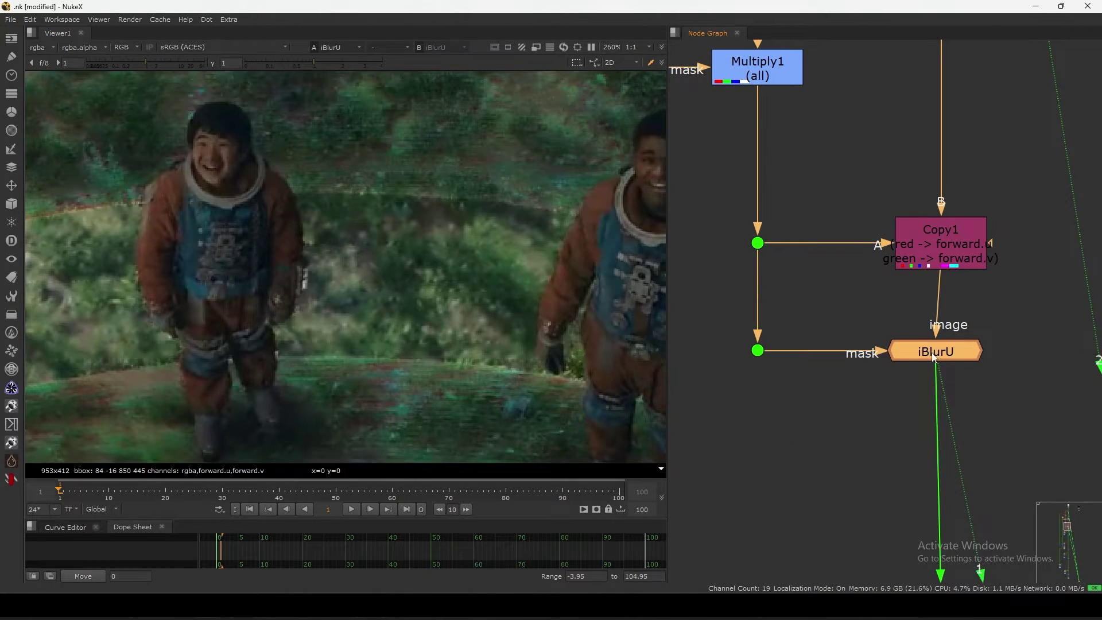
Step: View the output of the IDistort1 node and open its properties
scroll(881, 311, down, 4)
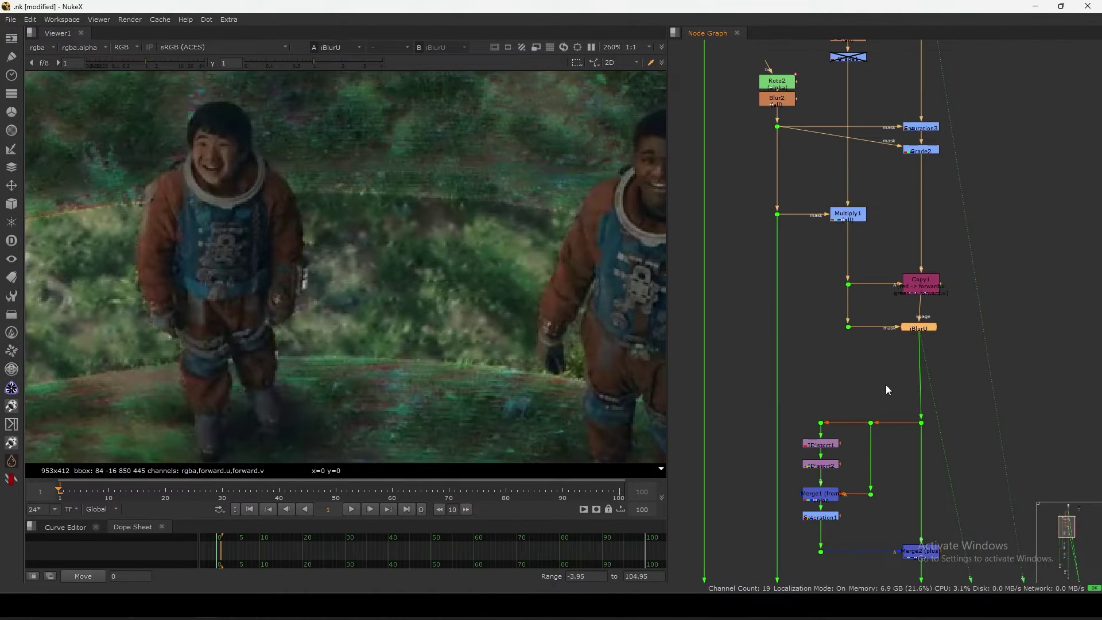
scroll(891, 354, up, 5)
click(892, 340)
middle_drag(949, 293, 902, 300)
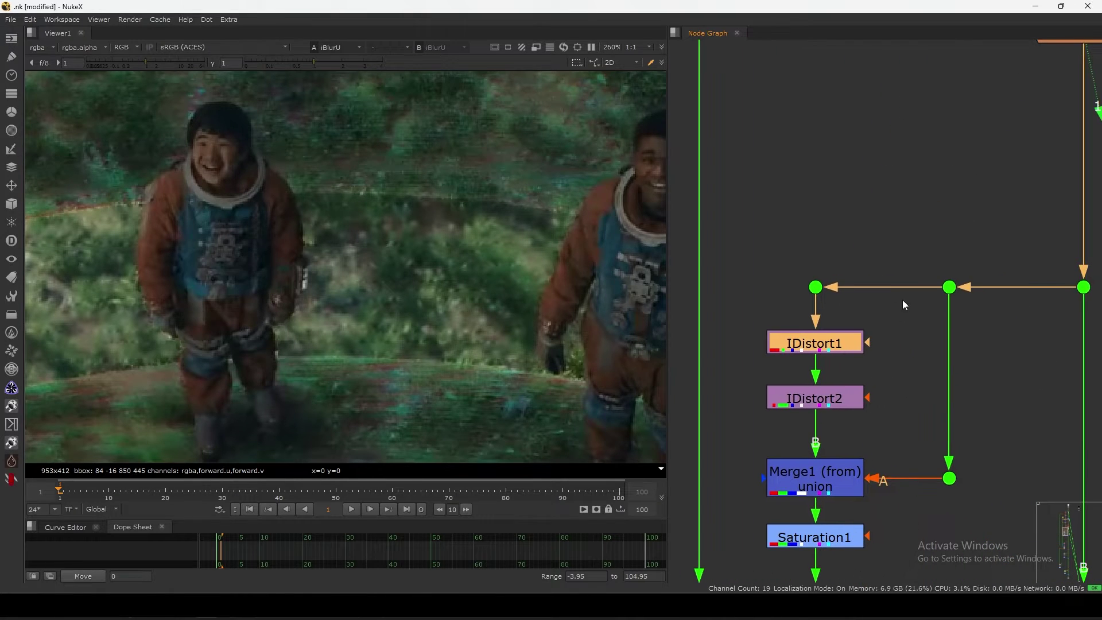
click(902, 301)
click(825, 341)
key(1)
double_click(827, 344)
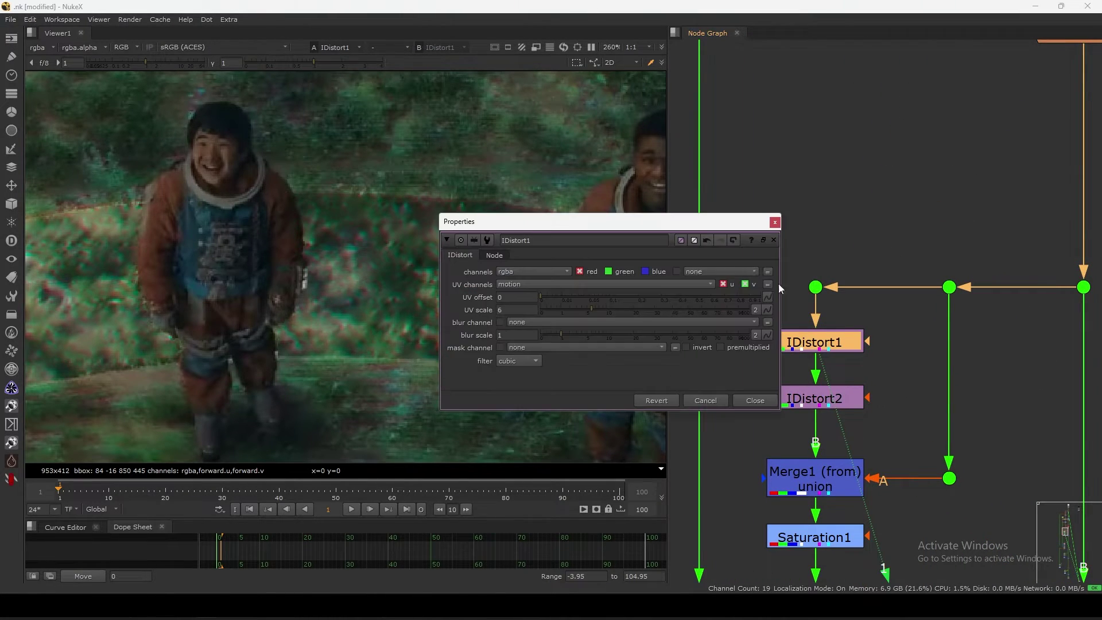
drag(706, 226, 813, 171)
Step: Try the forward layer as IDistort1's UV channels with a UV scale of 7, and cancel the changes
click(630, 229)
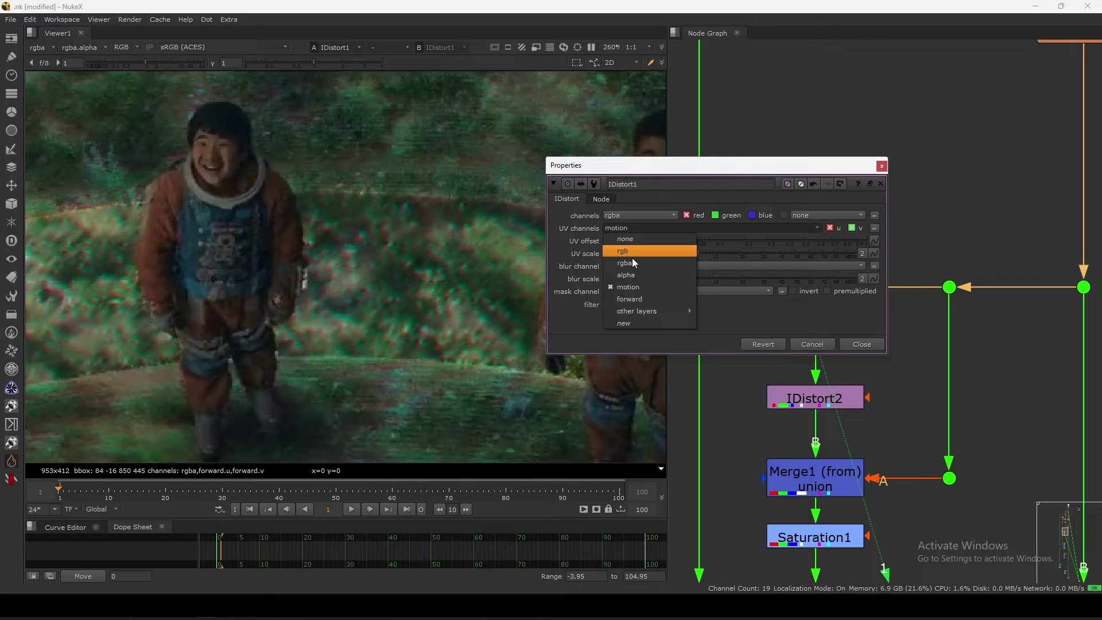
click(635, 298)
click(631, 229)
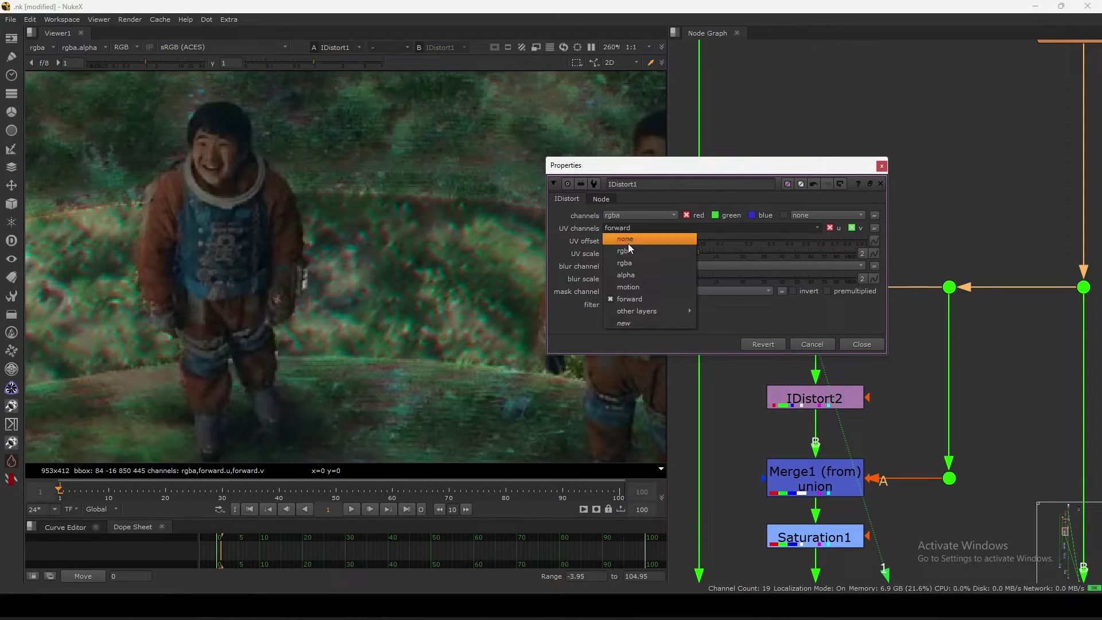
click(637, 298)
drag(778, 165, 818, 132)
drag(729, 223, 736, 223)
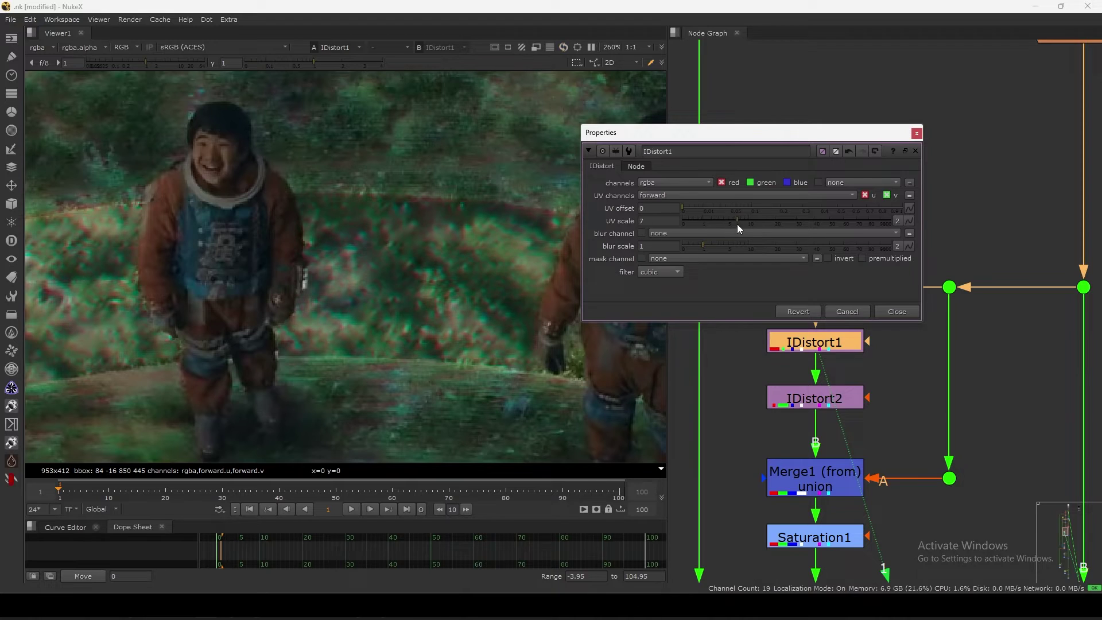
click(733, 184)
click(736, 184)
mouse_move(740, 220)
mouse_down()
mouse_move(728, 224)
mouse_move(746, 224)
mouse_up()
click(841, 312)
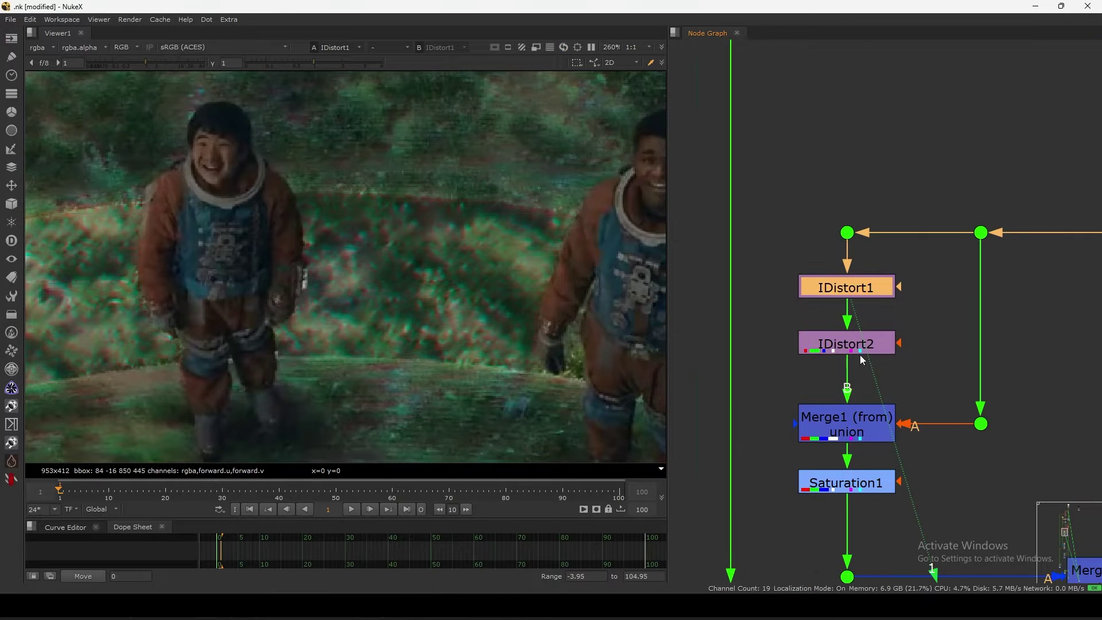
Step: Open the IDistort2 properties, inspect its channels and UV scale, and close them
double_click(857, 347)
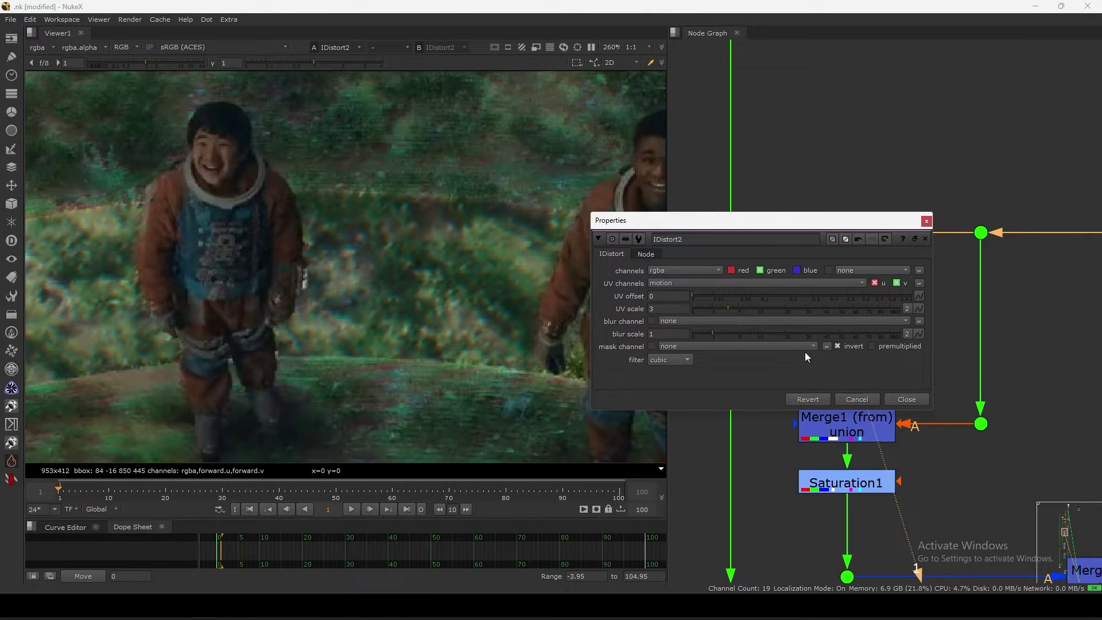
click(905, 399)
middle_drag(921, 389, 866, 346)
click(804, 308)
Step: View the output of the Merge1 (from) node to examine the difference left by the distortion
scroll(852, 281, down, 4)
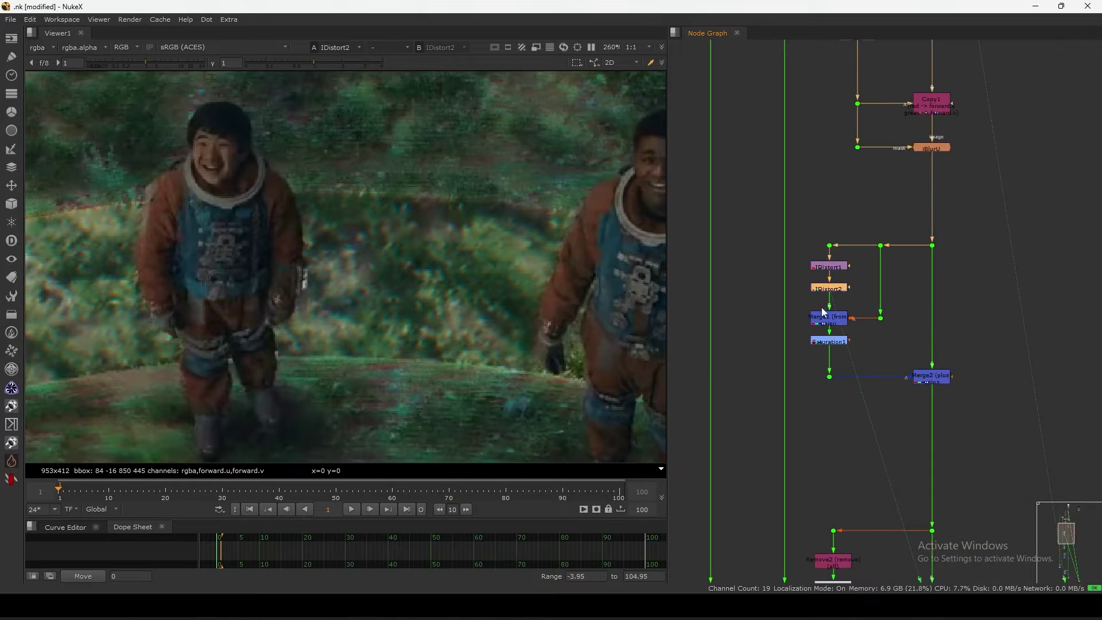
scroll(927, 276, up, 6)
click(826, 350)
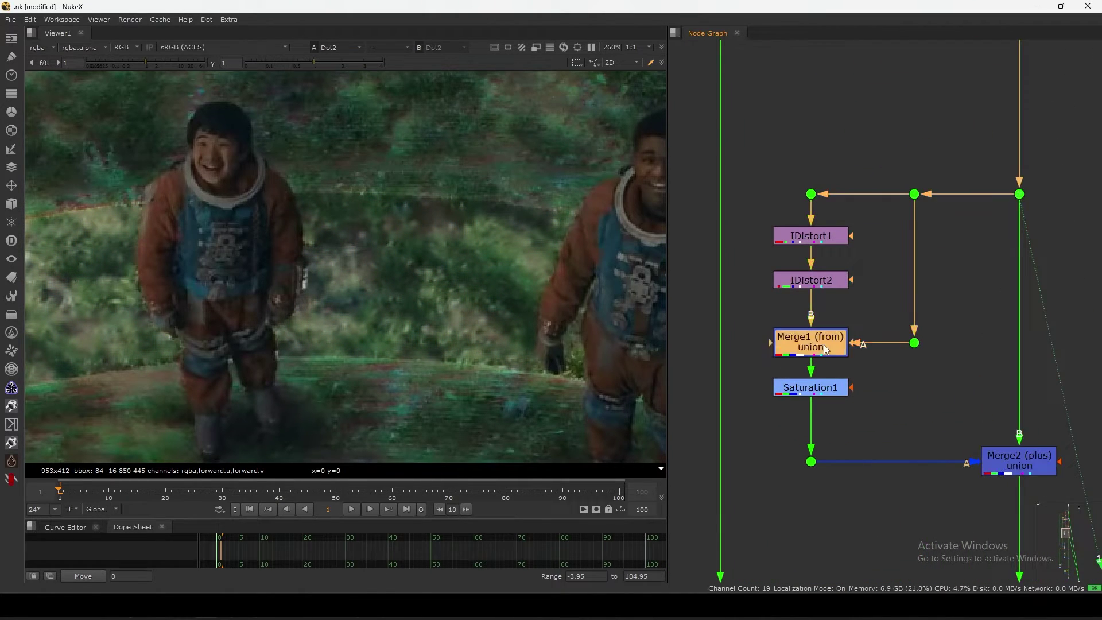
key(1)
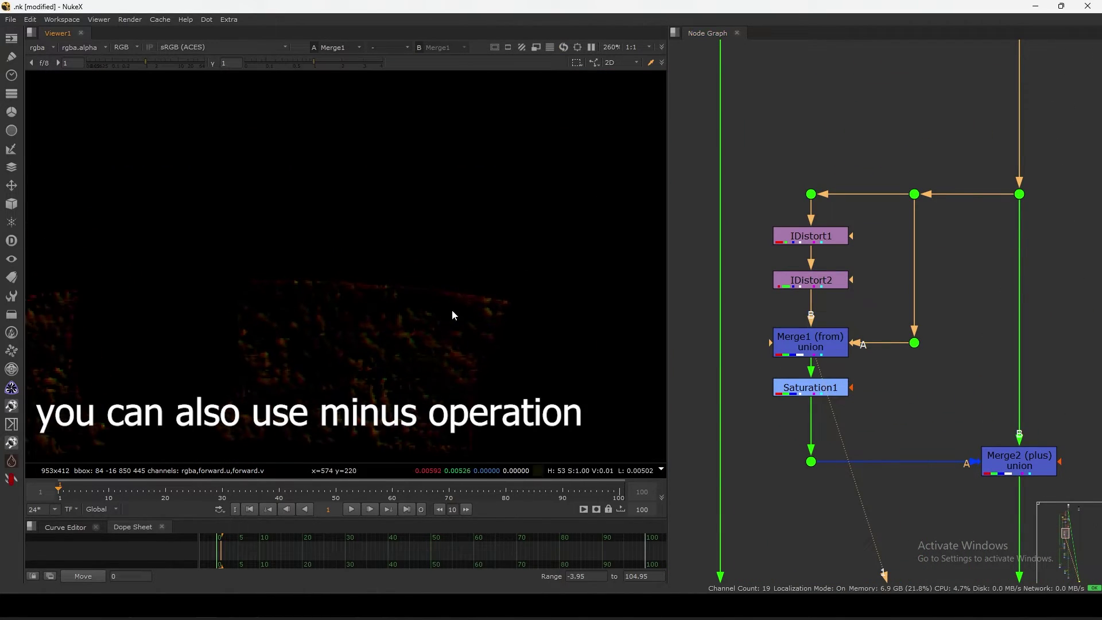
ctrl+shift+drag(524, 227, 384, 382)
Step: View the Merge2 (plus) output and toggle the node off and on to compare the image with and without the added distortion
middle_drag(941, 437, 893, 370)
click(939, 384)
key(1)
click(941, 387)
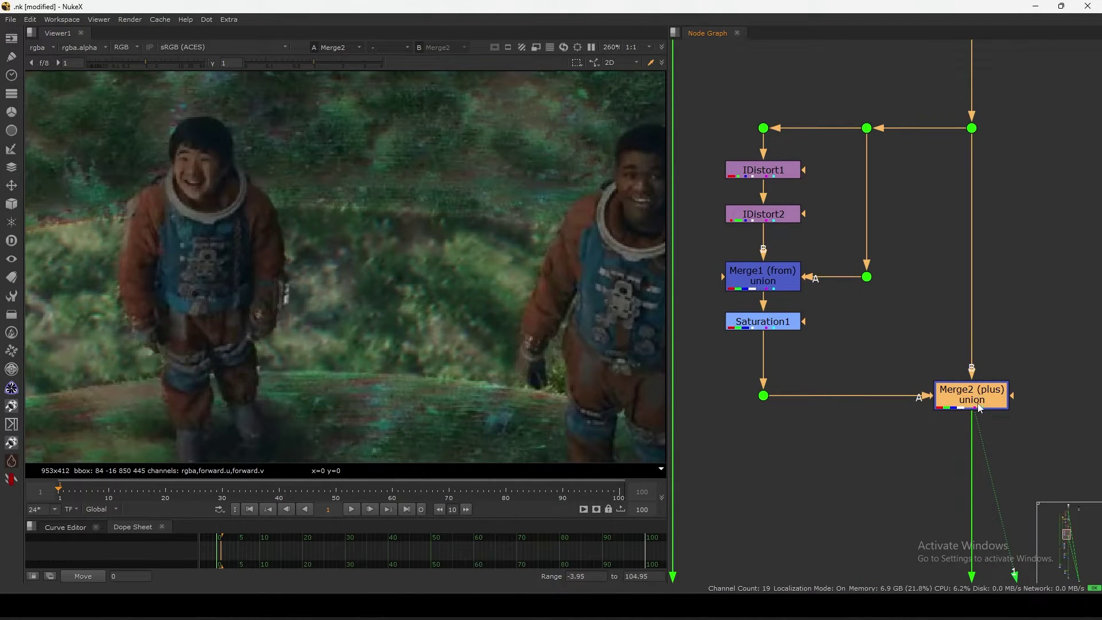
key(d)
key(d)
Step: Disable the Saturation1 node and toggle Merge2 off and on to compare the result without desaturation
click(785, 323)
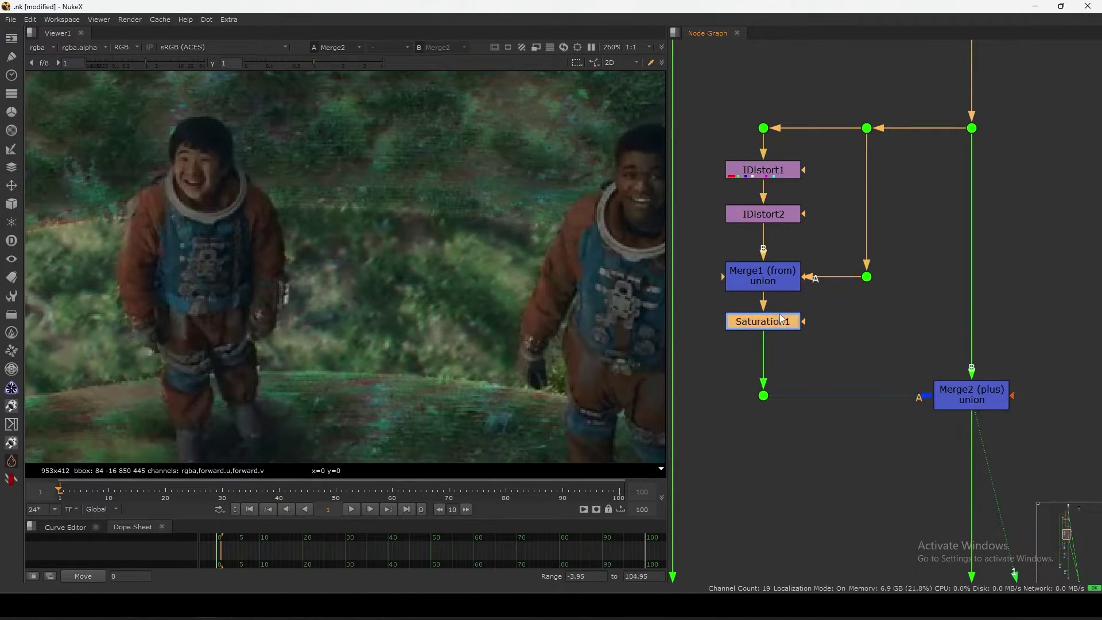
key(d)
click(948, 391)
key(d)
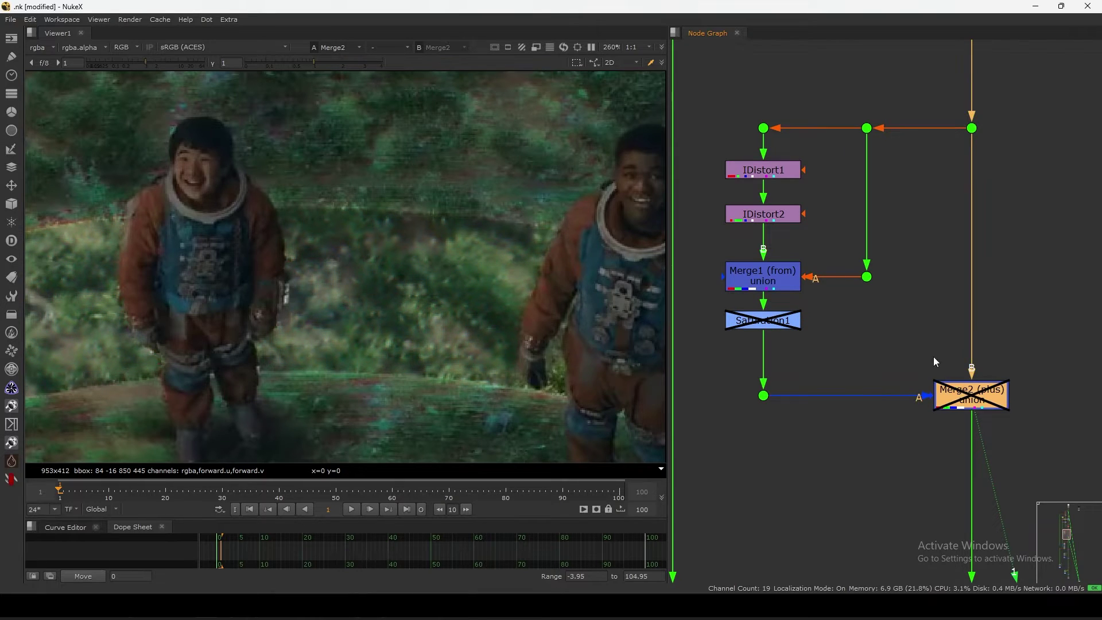
key(d)
Step: Compare the IDistort2 output with the Merge2 output in the viewer
click(773, 220)
key(1)
click(968, 398)
key(2)
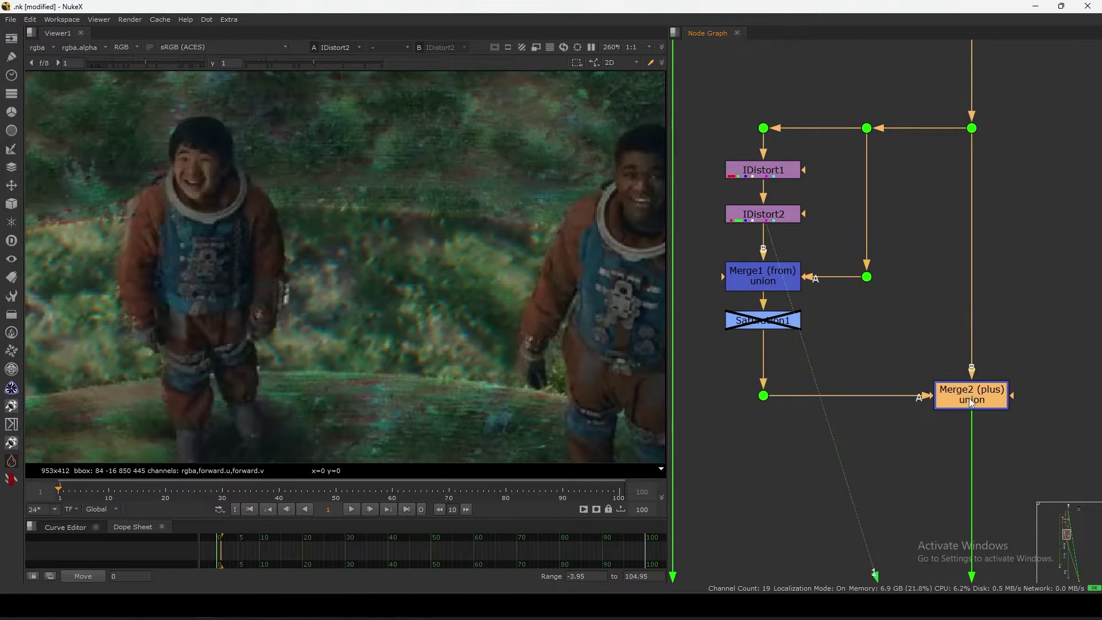
click(900, 333)
key(2)
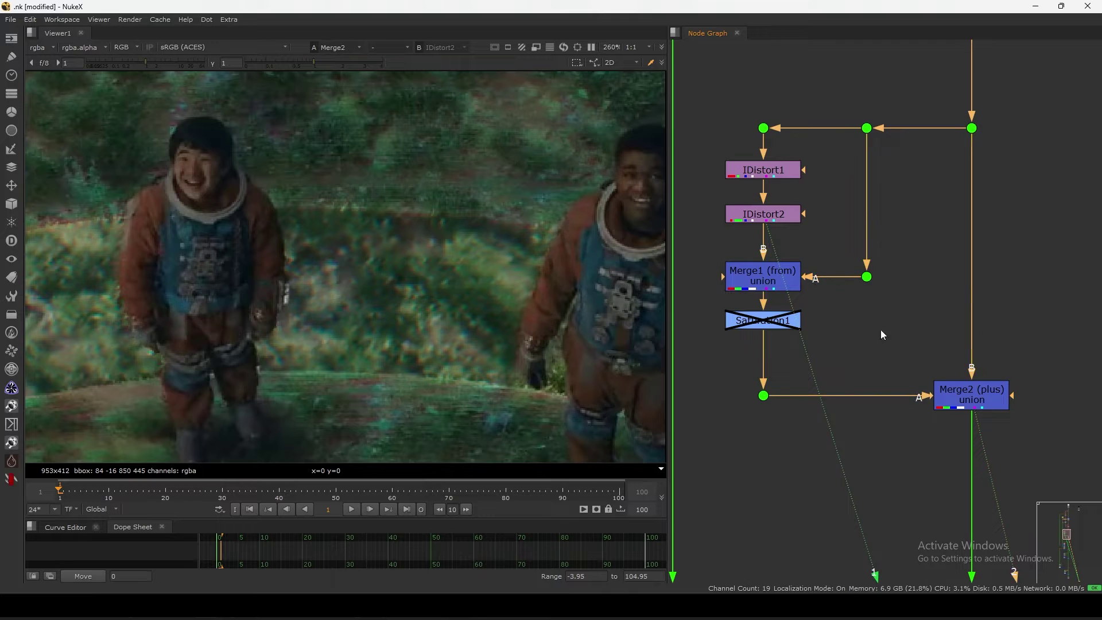
drag(848, 340, 702, 468)
key(1)
click(950, 400)
key(1)
Step: Re-enable the Saturation1 node below Merge1
drag(770, 326, 770, 328)
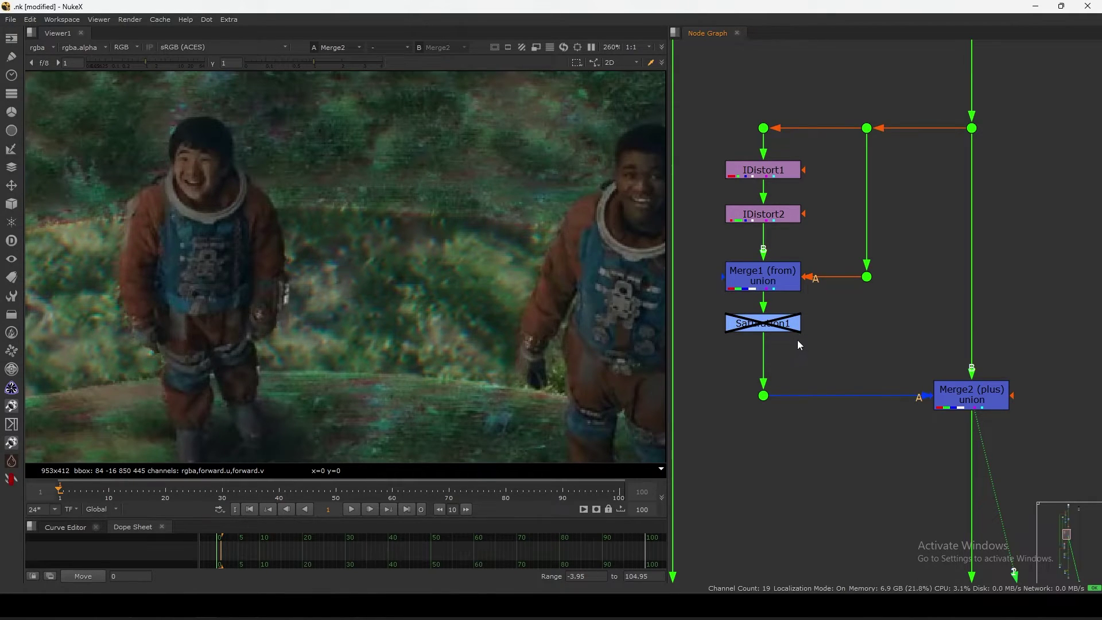
click(775, 327)
key(d)
middle_drag(780, 343, 806, 323)
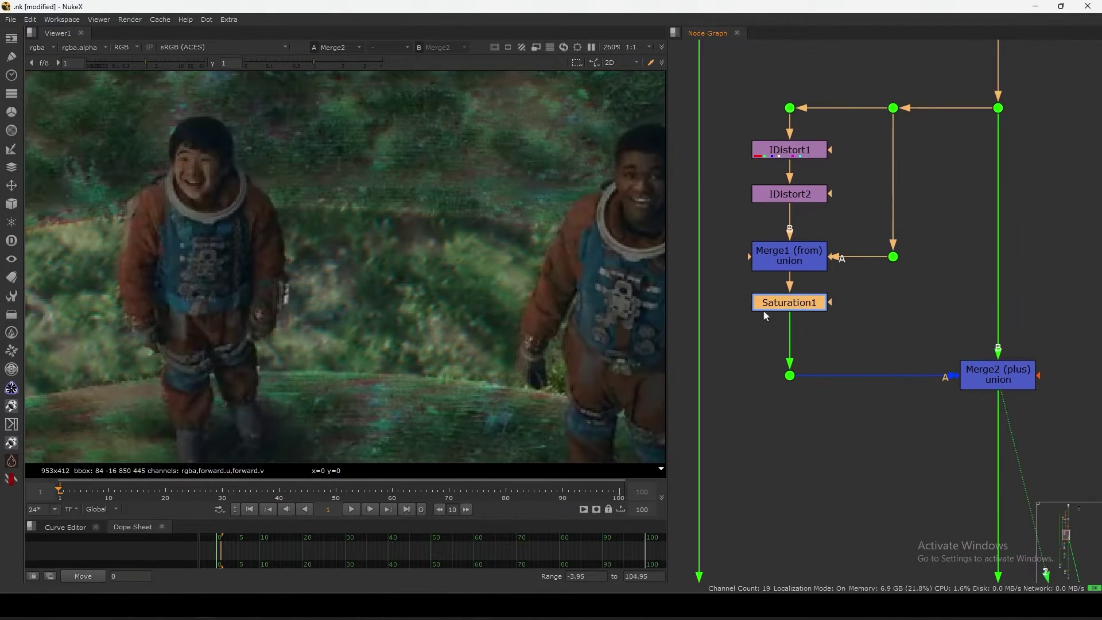
Step: Toggle Saturation1 off and on repeatedly to compare the color fringing in the grass up close
middle_drag(389, 381, 480, 364)
middle_drag(280, 373, 560, 311)
key(d)
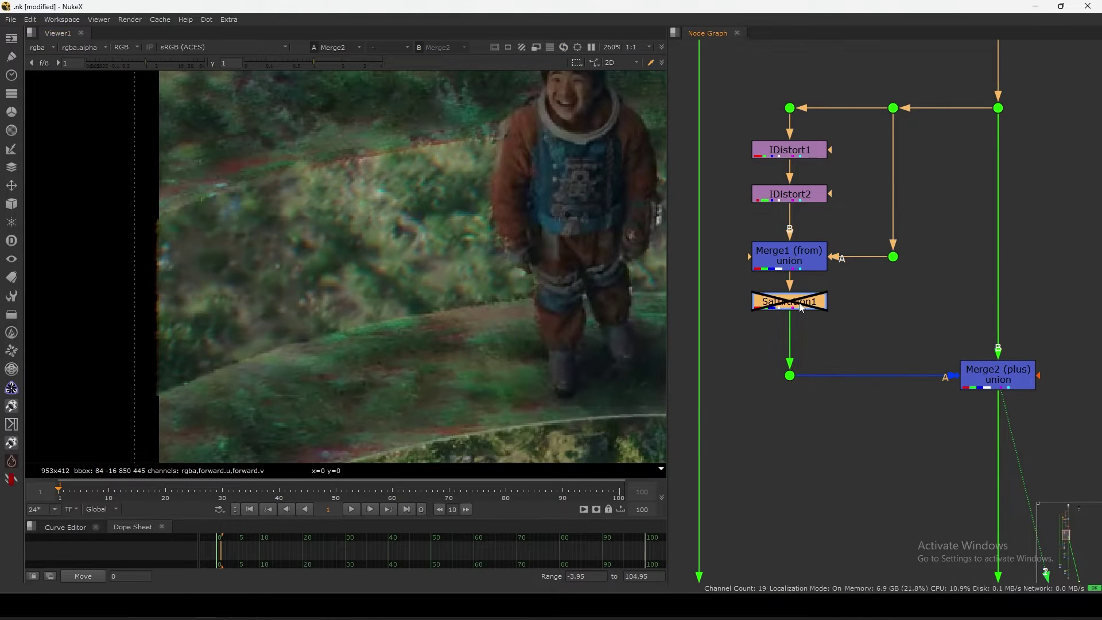
key(d)
scroll(310, 252, up, 5)
key(d)
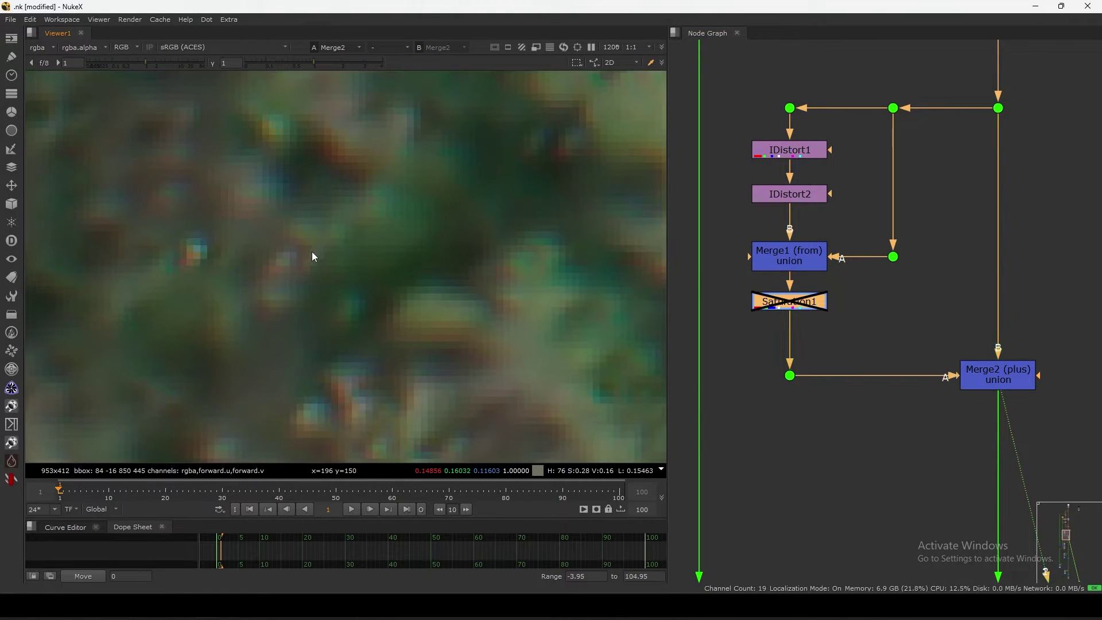
key(d)
key(d)
key(d)
key(d)
scroll(390, 301, up, 2)
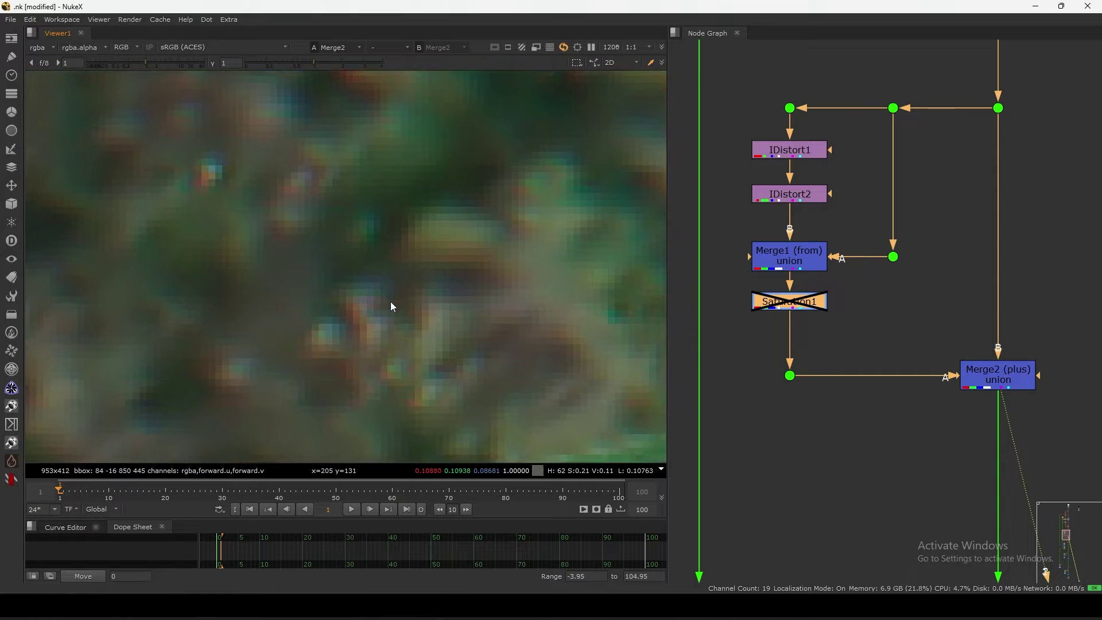
key(d)
key(d)
key(d)
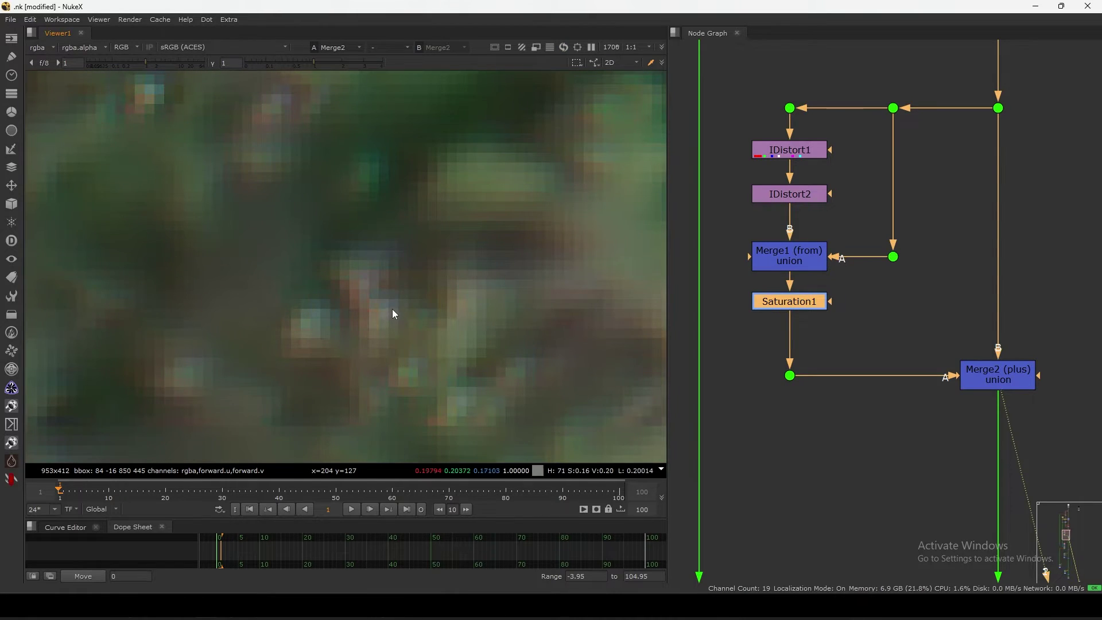
scroll(392, 310, down, 6)
key(d)
key(d)
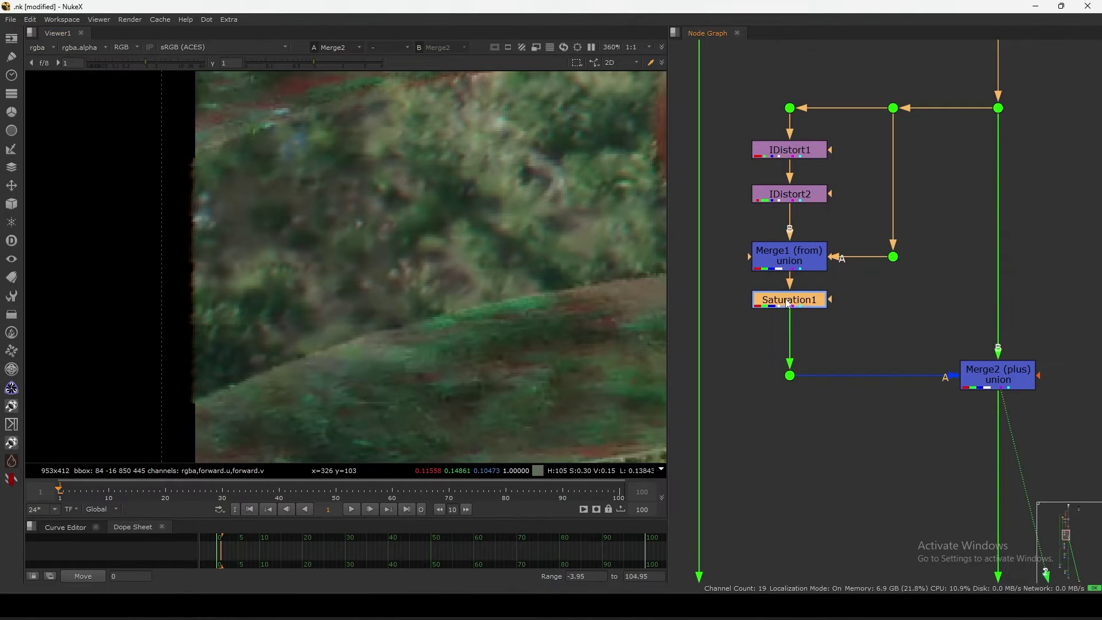
Step: Select the Copy1, iBlurU, IDistort, Merge and Saturation1 nodes of the distortion branch to point them out
scroll(512, 315, down, 3)
scroll(948, 329, down, 4)
drag(955, 290, 794, 457)
drag(895, 417, 895, 383)
middle_drag(951, 396, 983, 580)
drag(983, 581, 776, 320)
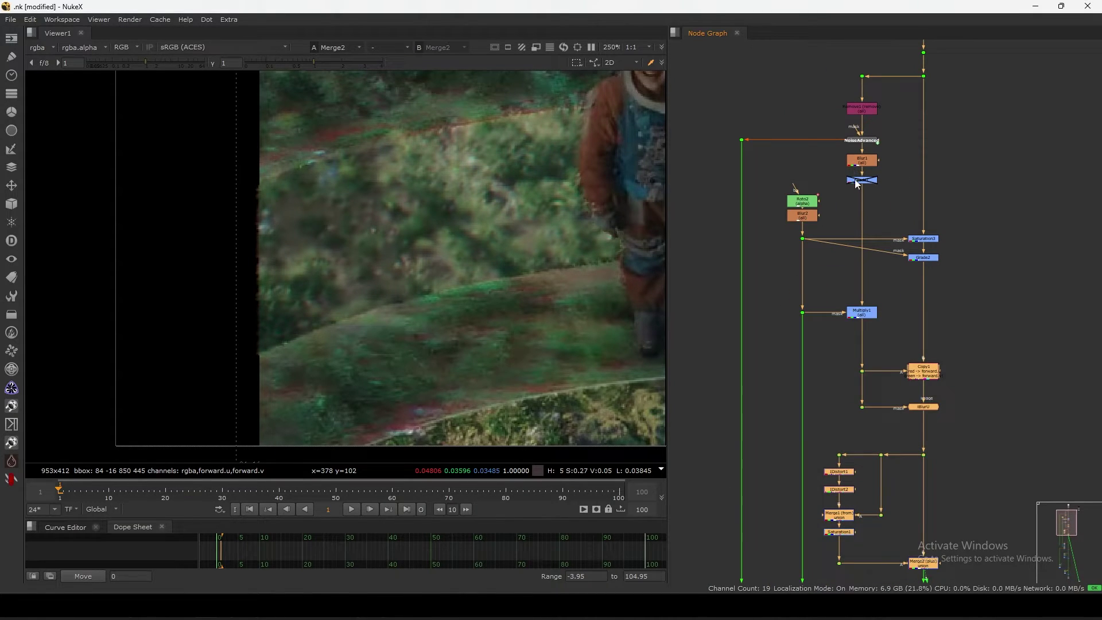
Step: Open the Grade1 properties and re-enable Grade1 below Blur1 to show its effect on the distortion
scroll(870, 201, up, 3)
drag(859, 165, 859, 175)
middle_drag(849, 187, 844, 224)
double_click(862, 217)
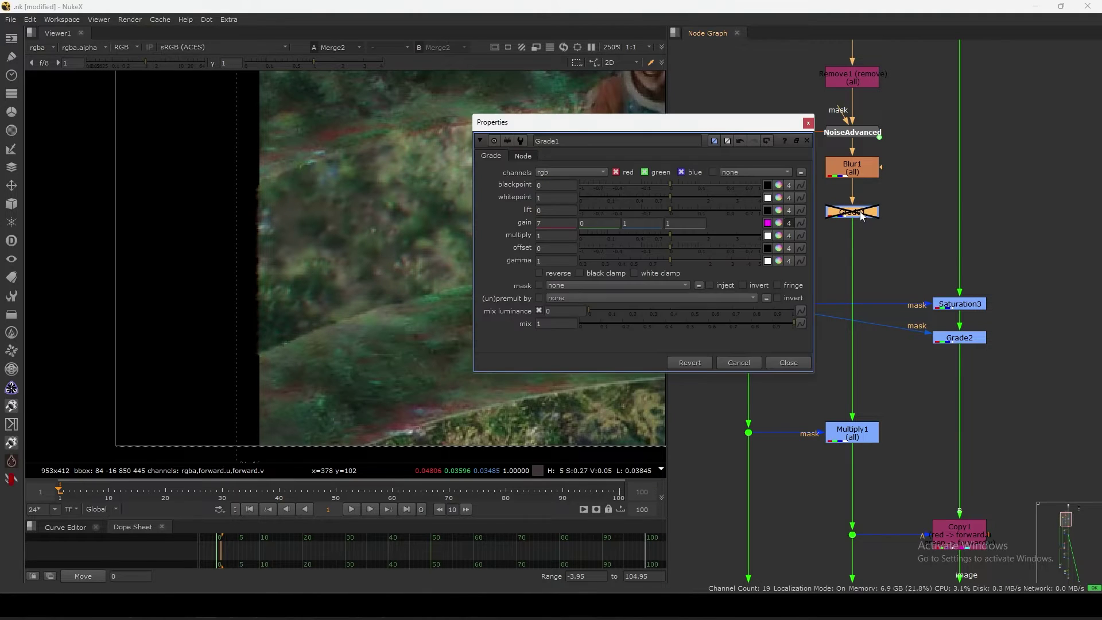
drag(733, 123, 736, 160)
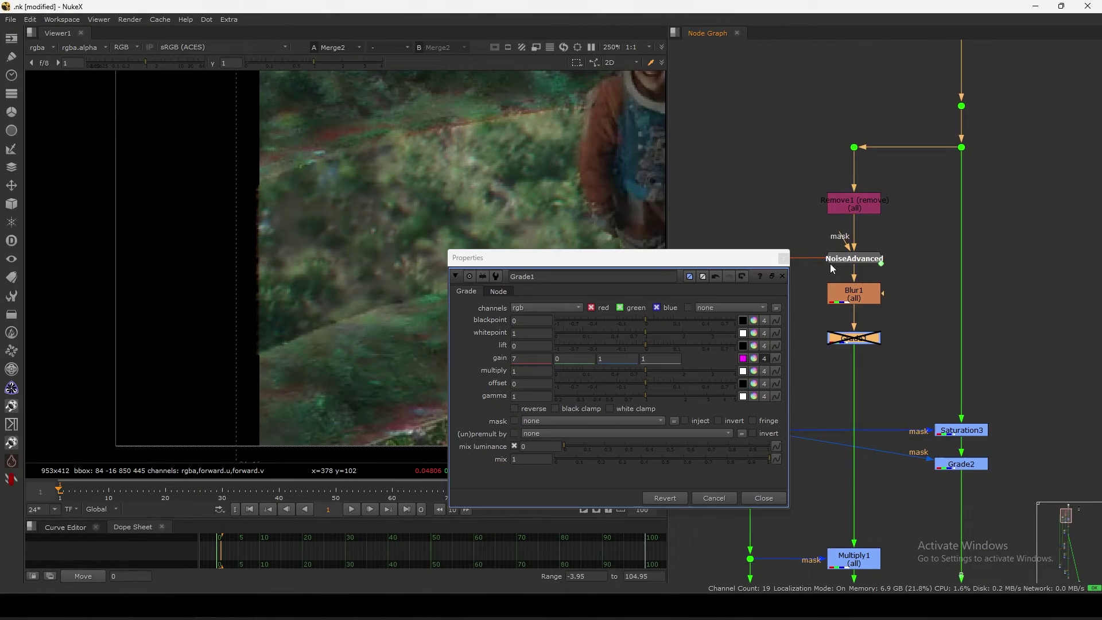
middle_drag(830, 263, 870, 249)
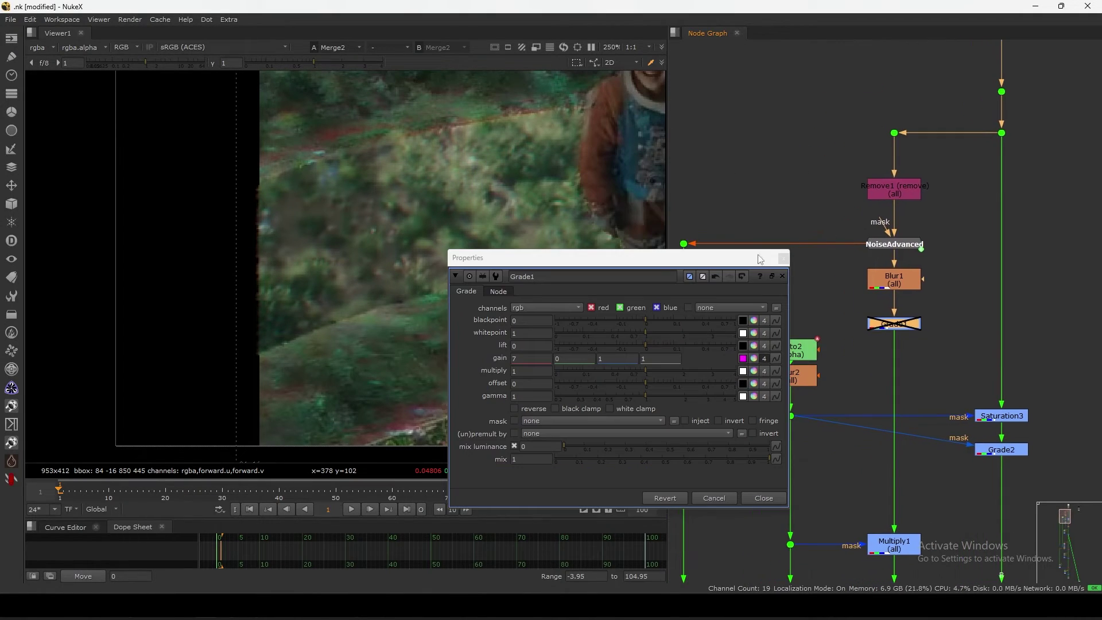
drag(734, 262, 735, 220)
middle_drag(875, 373, 872, 282)
click(534, 316)
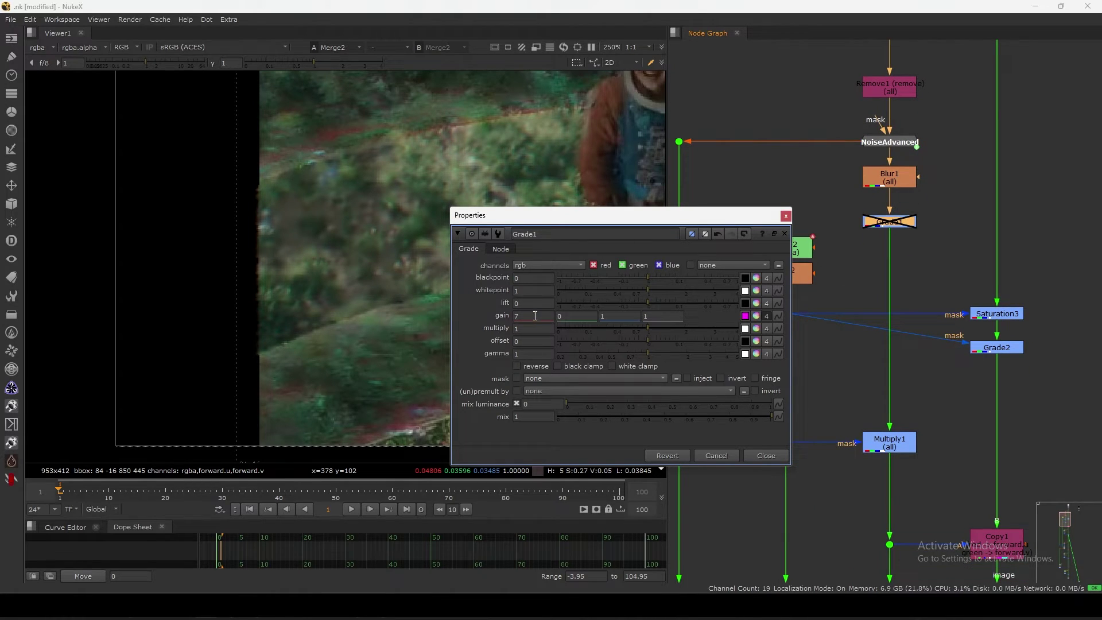
key(d)
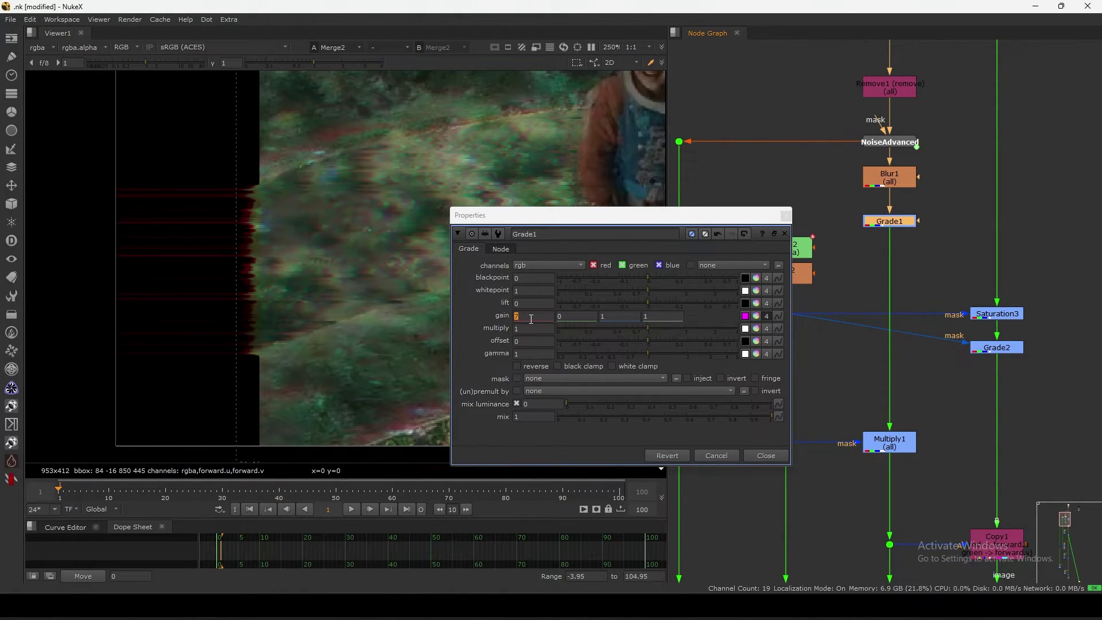
middle_drag(349, 309, 283, 363)
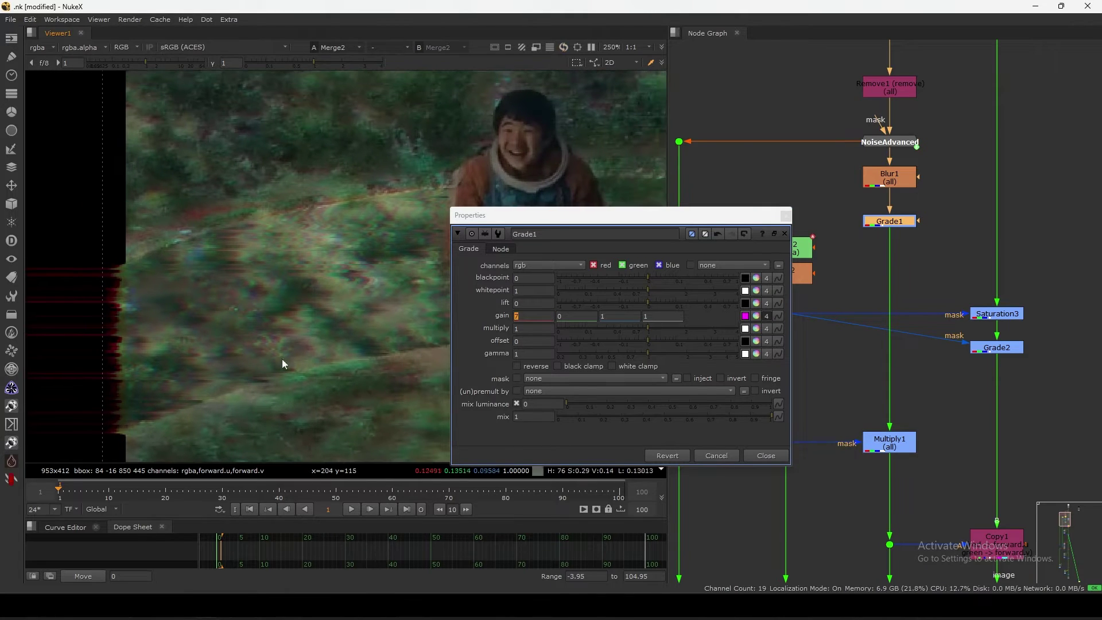
Step: Set Grade1's red gain to 4 and close its properties
click(531, 316)
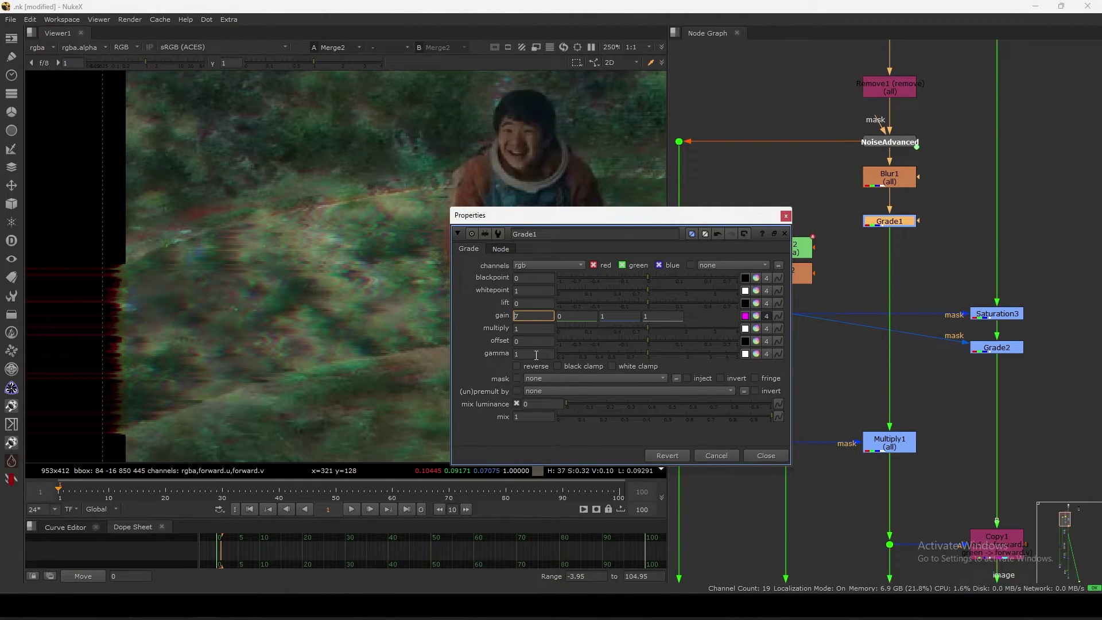
key(Up)
key(Down)
key(Down)
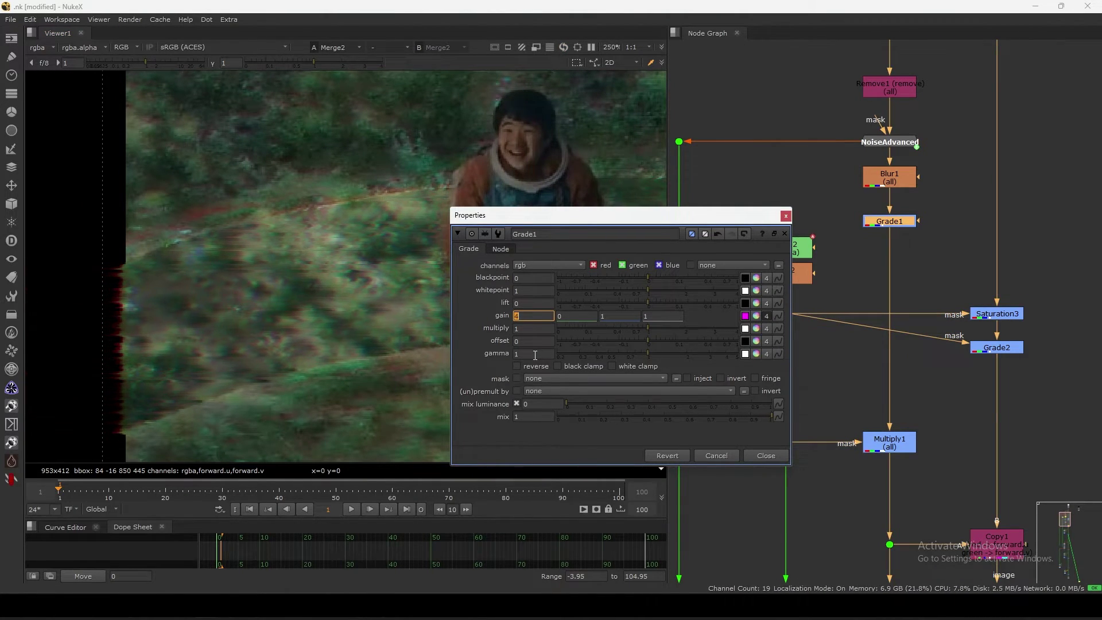
click(766, 455)
Step: Select the first distortion branch and the node groups beneath it to point out the repeated structure
scroll(842, 336, down, 5)
drag(941, 377, 777, 226)
drag(930, 315, 860, 384)
scroll(886, 295, down, 1)
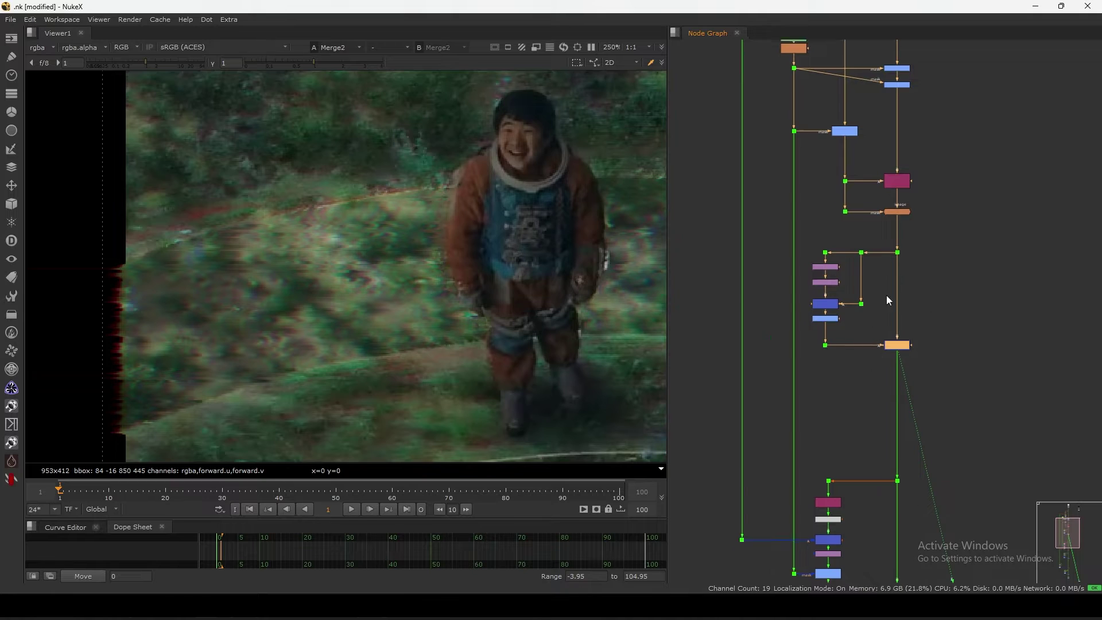
scroll(887, 299, down, 4)
drag(951, 362, 762, 164)
middle_drag(840, 436, 829, 315)
drag(918, 250, 786, 566)
scroll(880, 229, up, 3)
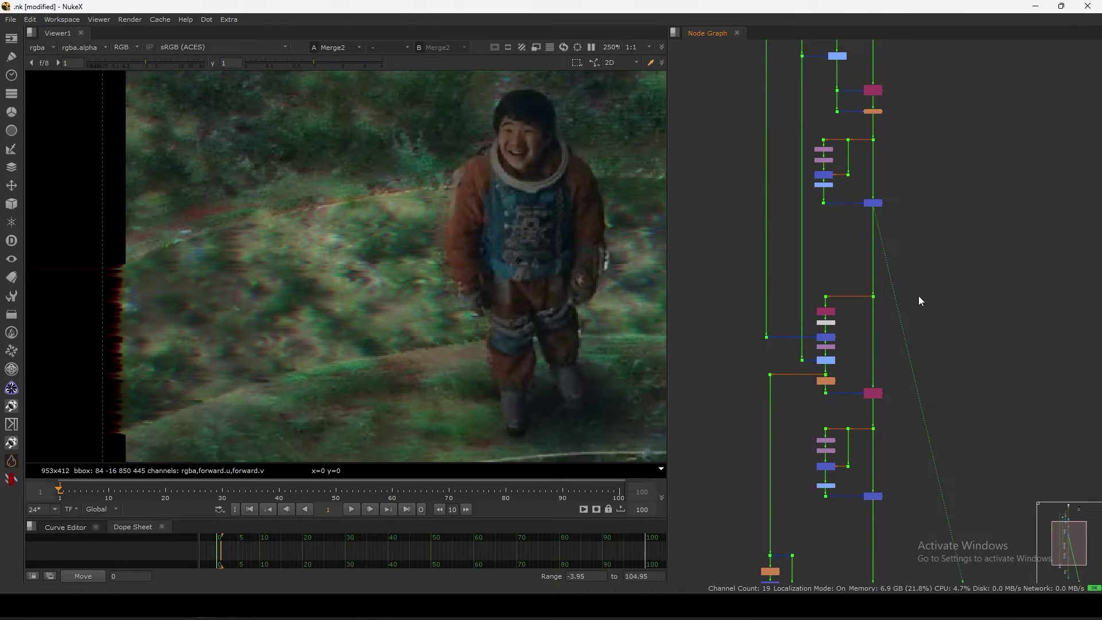
Step: Move the node group from Remove2 to Copy2 up closer to Merge2
drag(965, 267, 746, 409)
drag(882, 391, 883, 339)
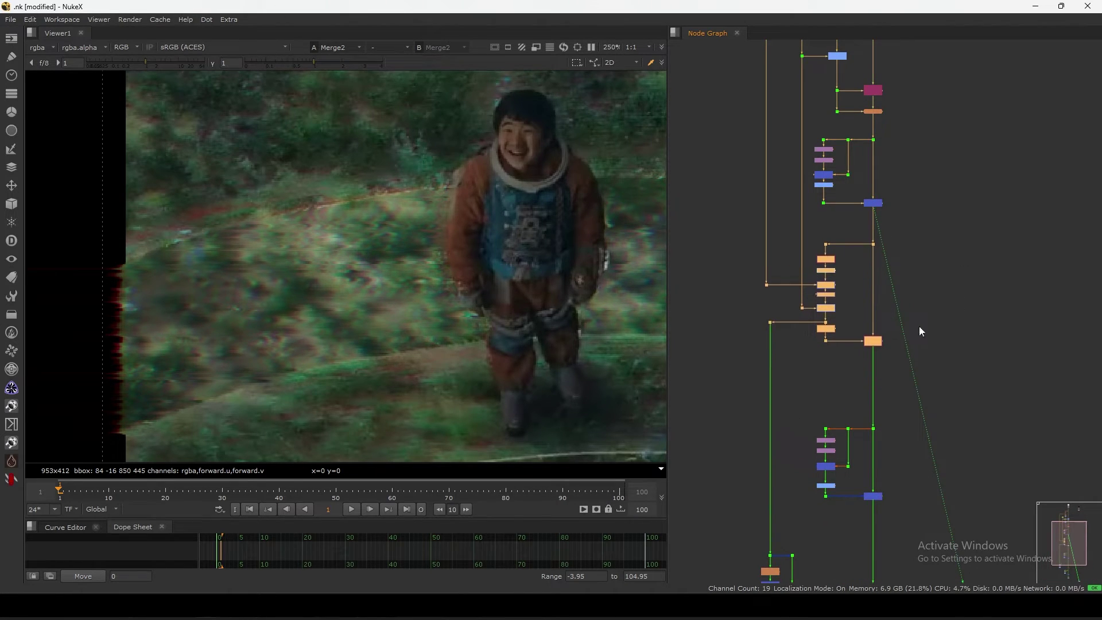
click(919, 327)
Step: View the Remove2 output and the Grid1 pattern in the viewer, showing the whole grid
scroll(844, 241, up, 5)
click(794, 271)
key(1)
click(843, 339)
middle_drag(842, 342, 907, 292)
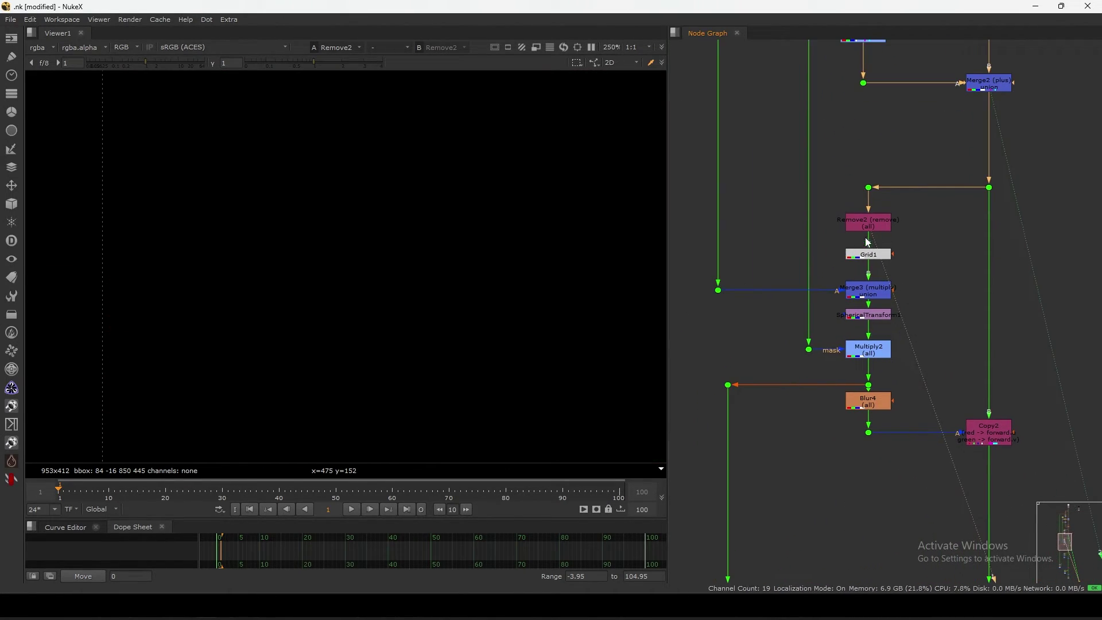
drag(866, 226, 866, 225)
click(867, 241)
key(1)
scroll(466, 331, down, 3)
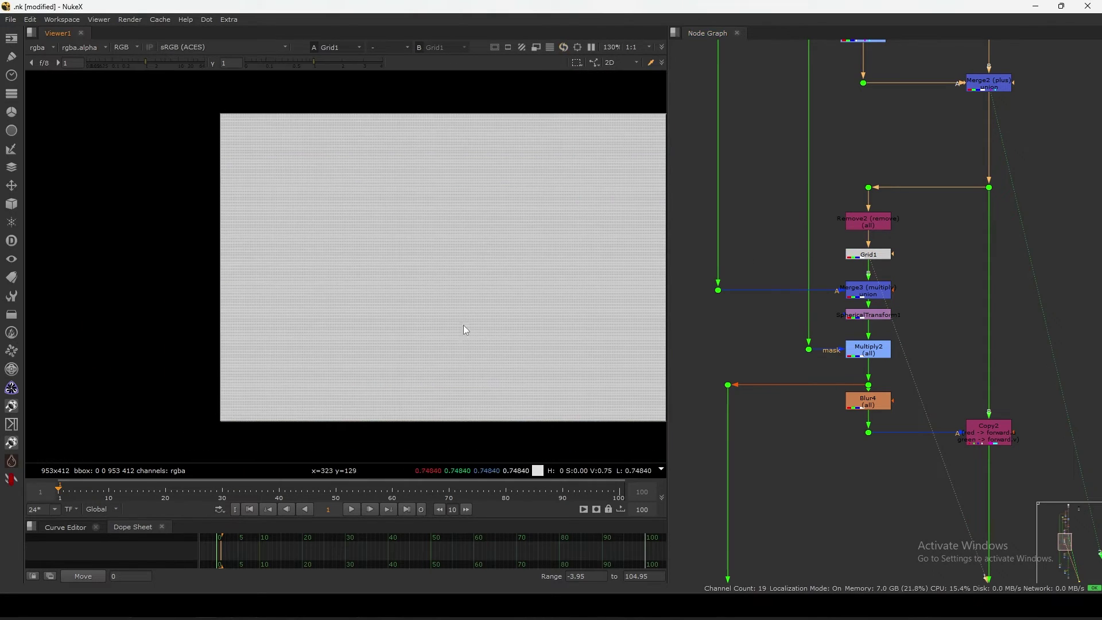
Step: View the noise feeding Merge3's A input, then the Merge3 multiply result with the grid
click(718, 290)
key(1)
scroll(760, 458, down, 5)
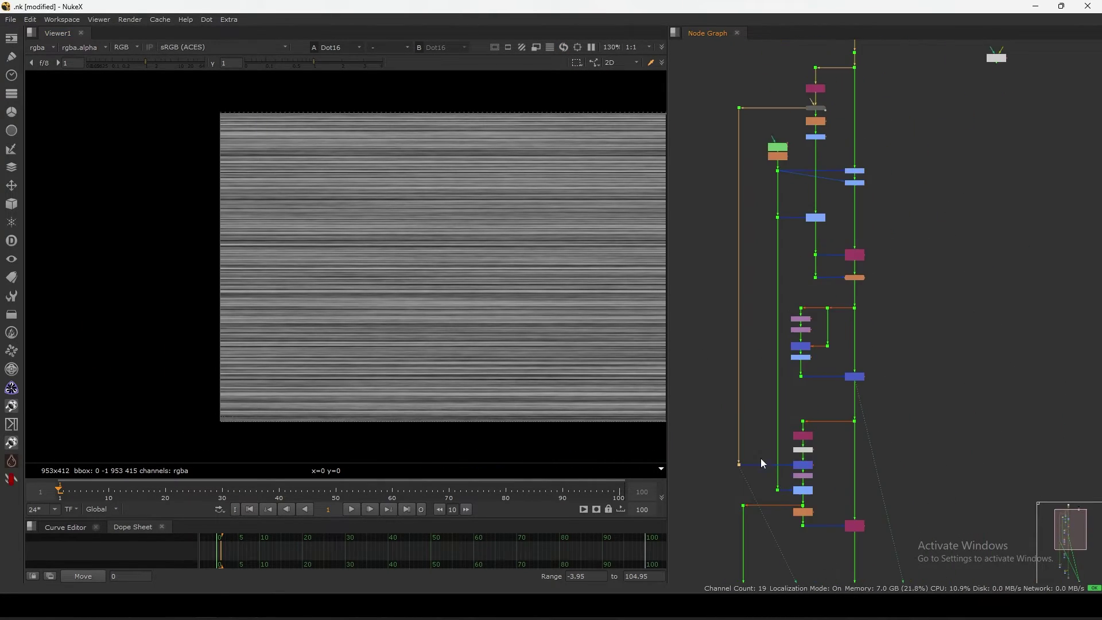
middle_drag(785, 477, 792, 287)
scroll(808, 347, up, 5)
click(842, 340)
key(1)
Step: View the full SphericalTransform1 output below Merge3
click(849, 394)
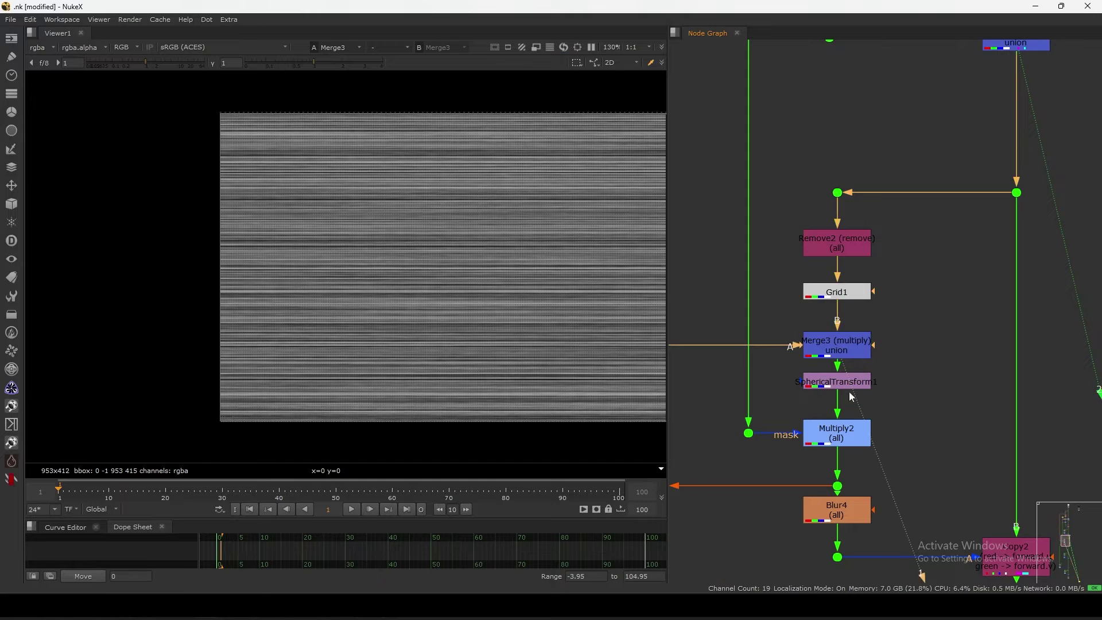
middle_drag(842, 400, 868, 327)
drag(863, 314, 867, 330)
key(1)
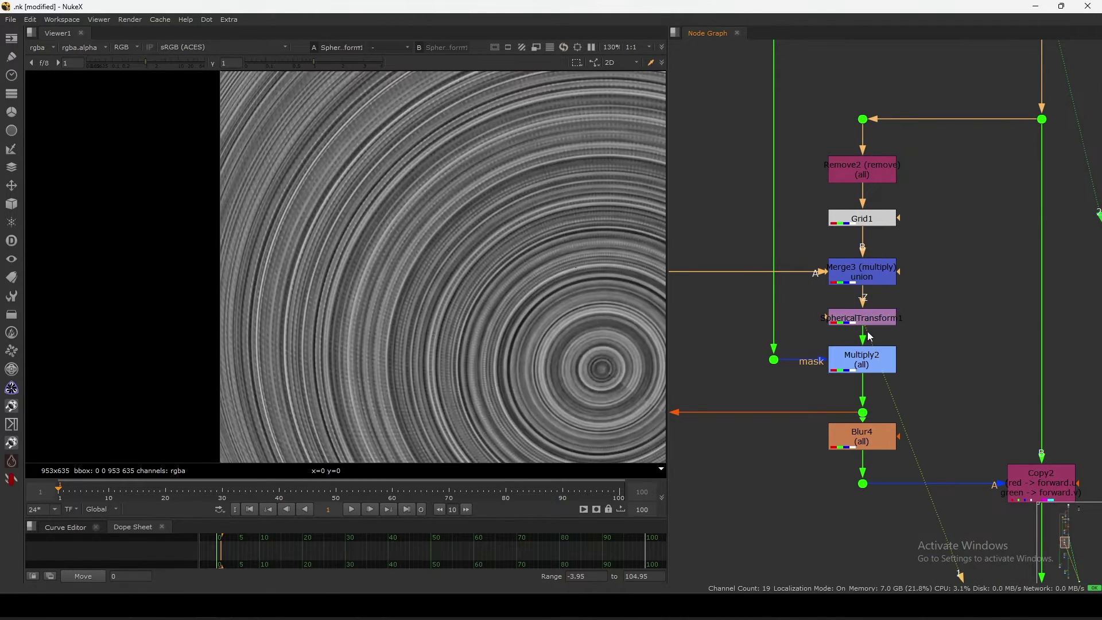
scroll(560, 366, down, 3)
scroll(459, 319, down, 2)
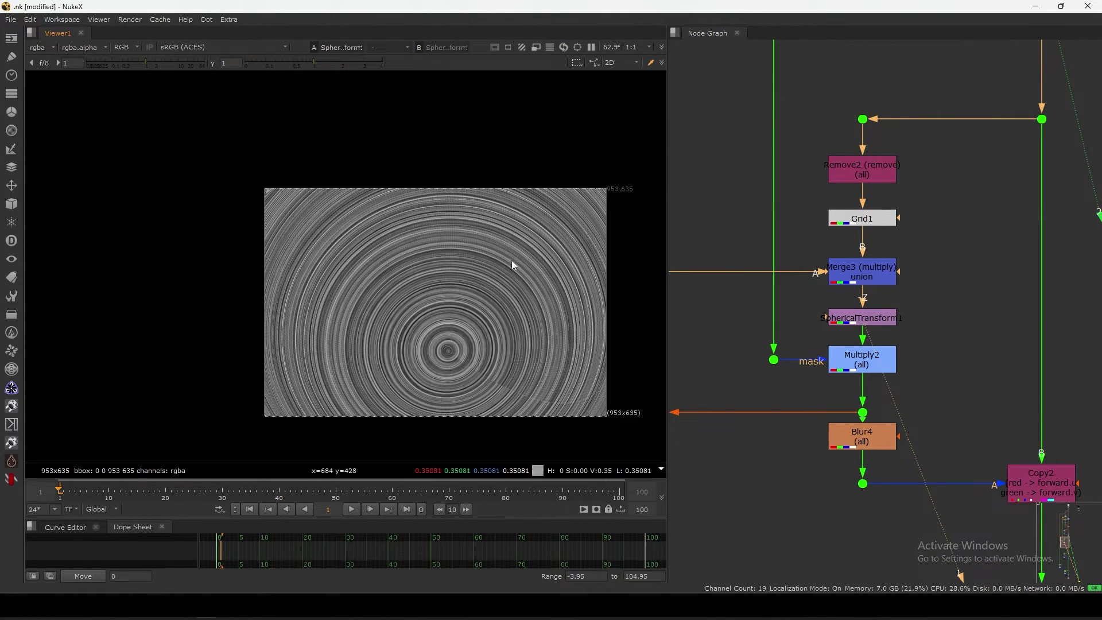
Step: View the masked rings from Multiply2, then their softened version from Blur4
middle_drag(838, 430, 822, 366)
click(850, 300)
drag(847, 294, 847, 299)
key(1)
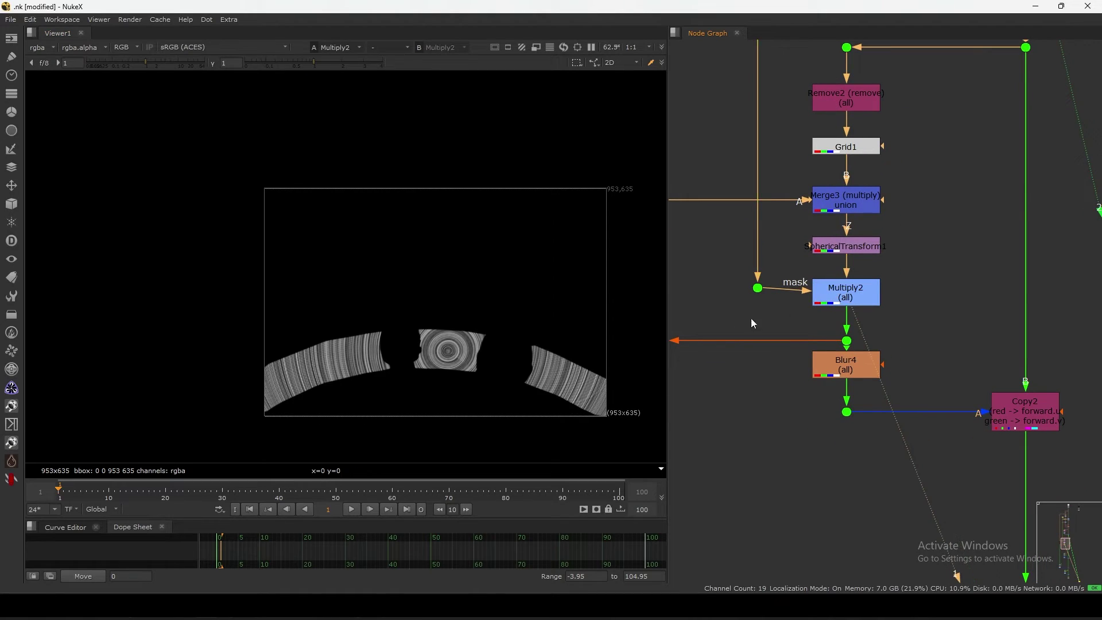
middle_drag(446, 379, 446, 332)
drag(503, 251, 438, 314)
middle_drag(859, 394, 836, 326)
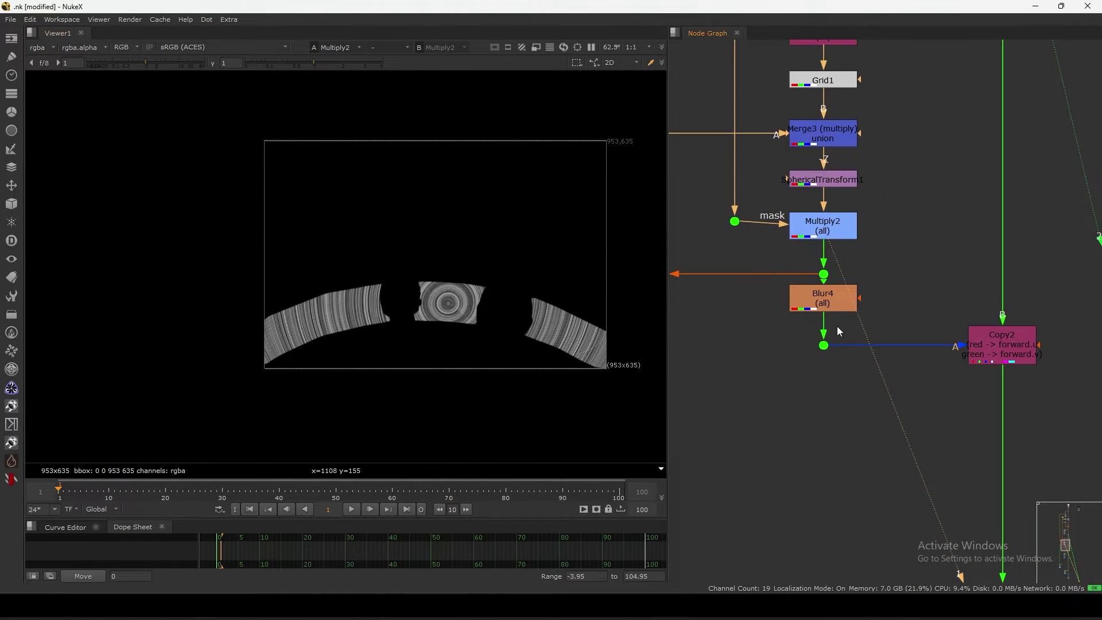
drag(829, 288, 828, 295)
key(1)
Step: View the Copy2 output and inspect how its properties map red and green to forward.u and forward.v
middle_drag(919, 364, 847, 349)
click(921, 329)
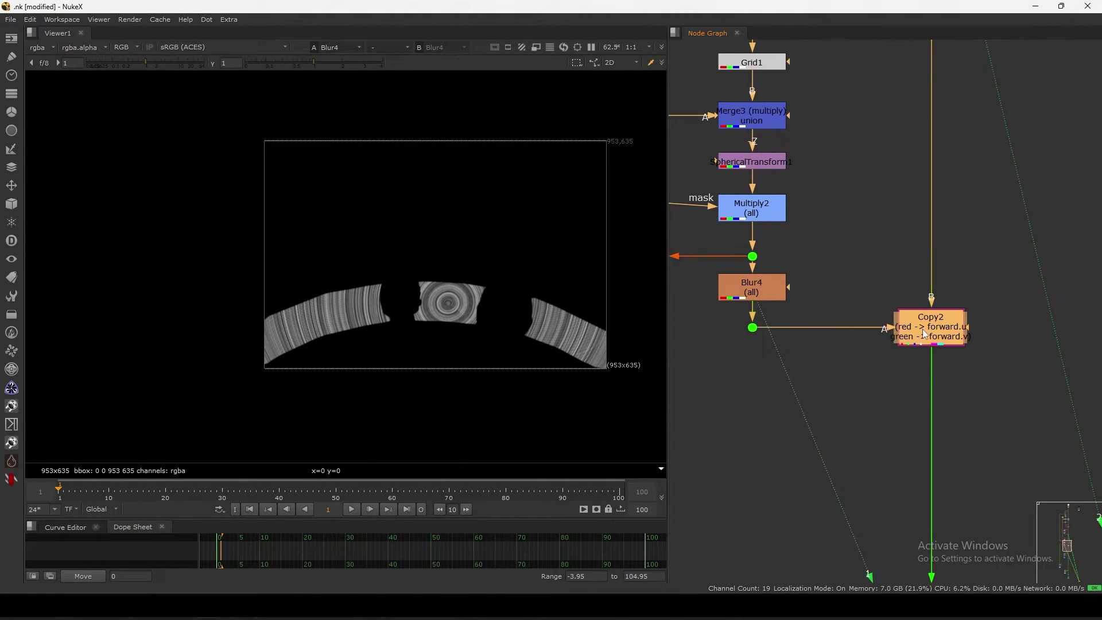
key(1)
double_click(928, 333)
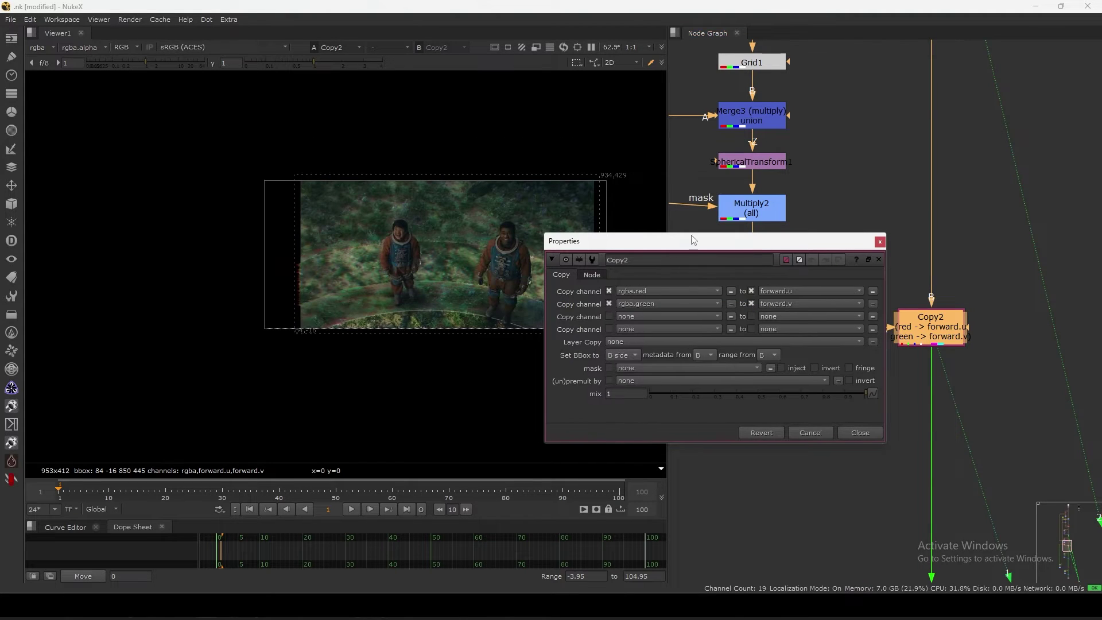
drag(693, 239, 672, 230)
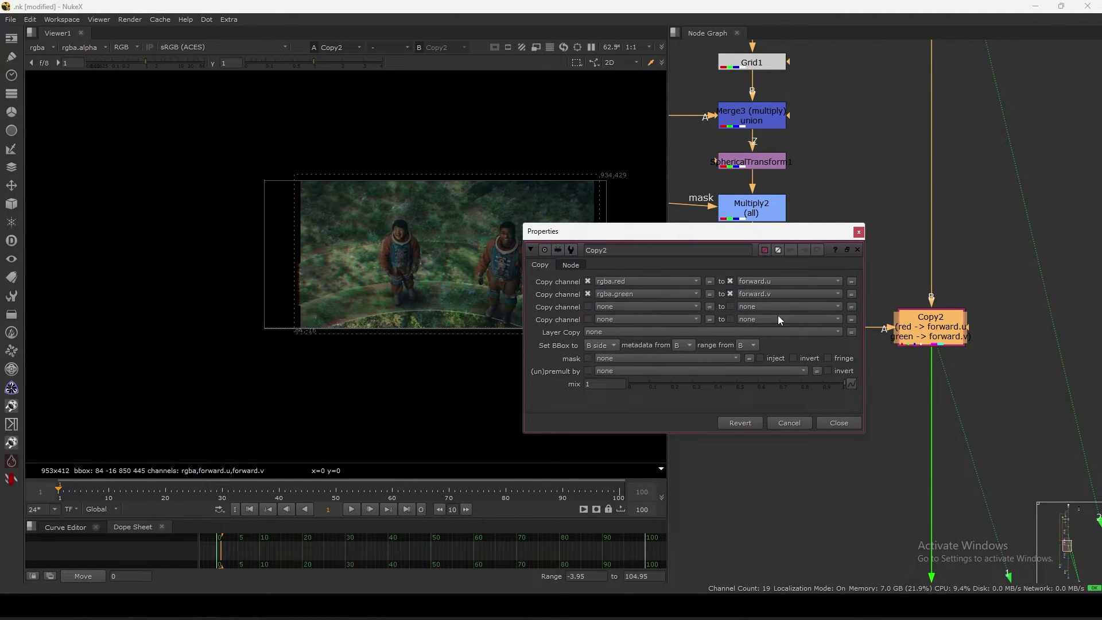
click(835, 419)
Step: Select the IDistort3, IDistort4, Merge4, Saturation2 and Merge5 nodes to point out the second distortion branch
scroll(841, 424, down, 3)
middle_drag(841, 488, 844, 307)
middle_drag(840, 404, 832, 164)
scroll(831, 164, up, 4)
drag(697, 160, 947, 419)
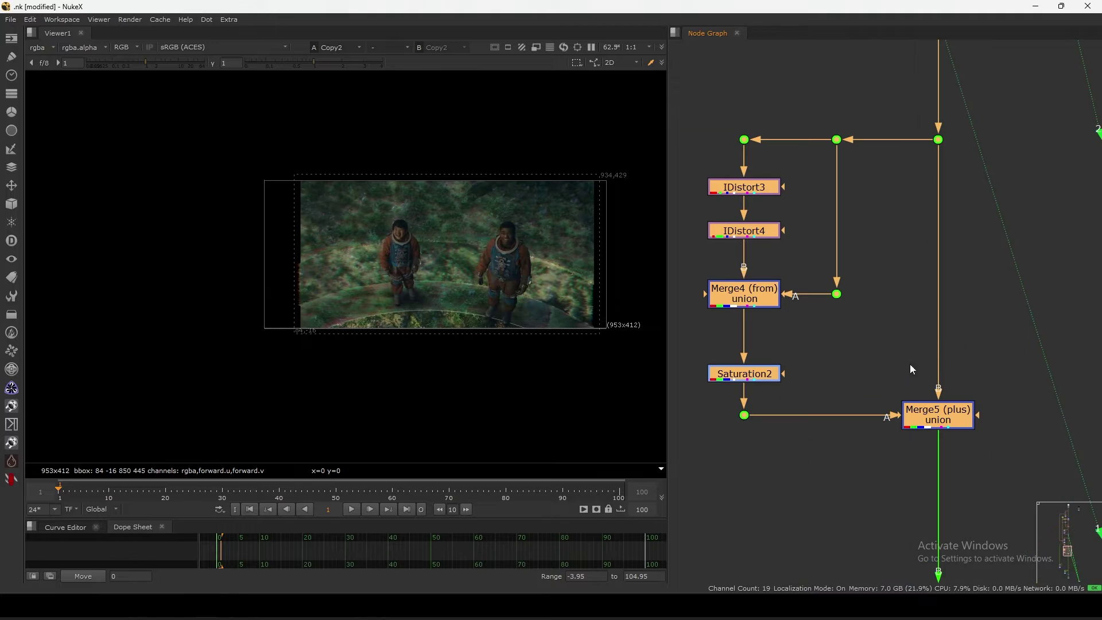
click(910, 364)
Step: View the Merge5 output and examine the distorted grass beside the astronaut up close
middle_drag(789, 167, 814, 219)
click(941, 459)
key(1)
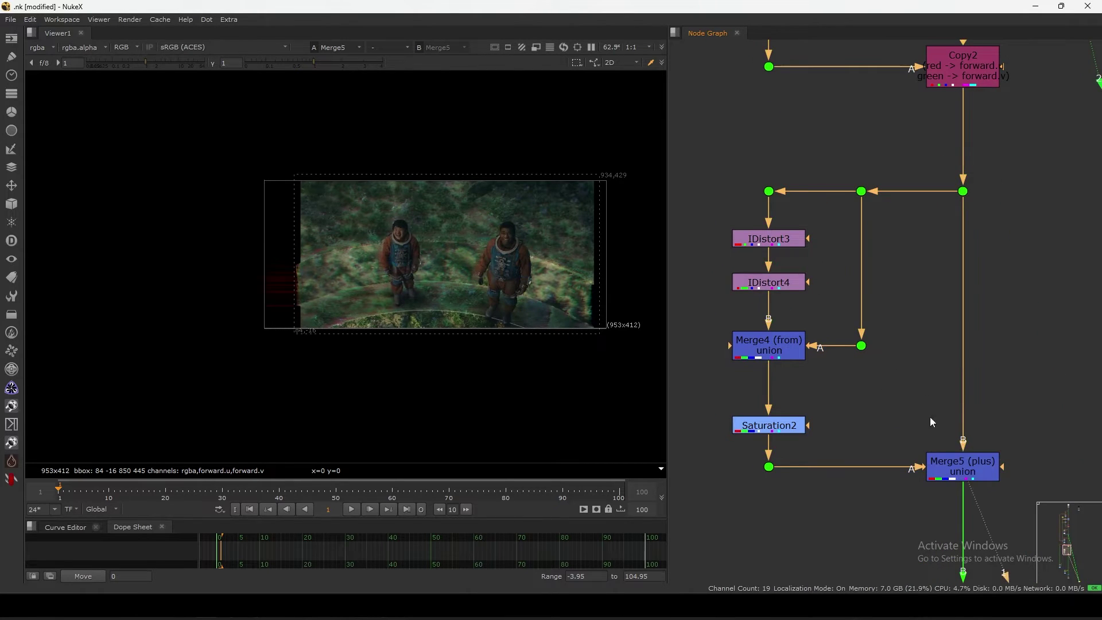
scroll(393, 260, up, 5)
scroll(356, 281, up, 2)
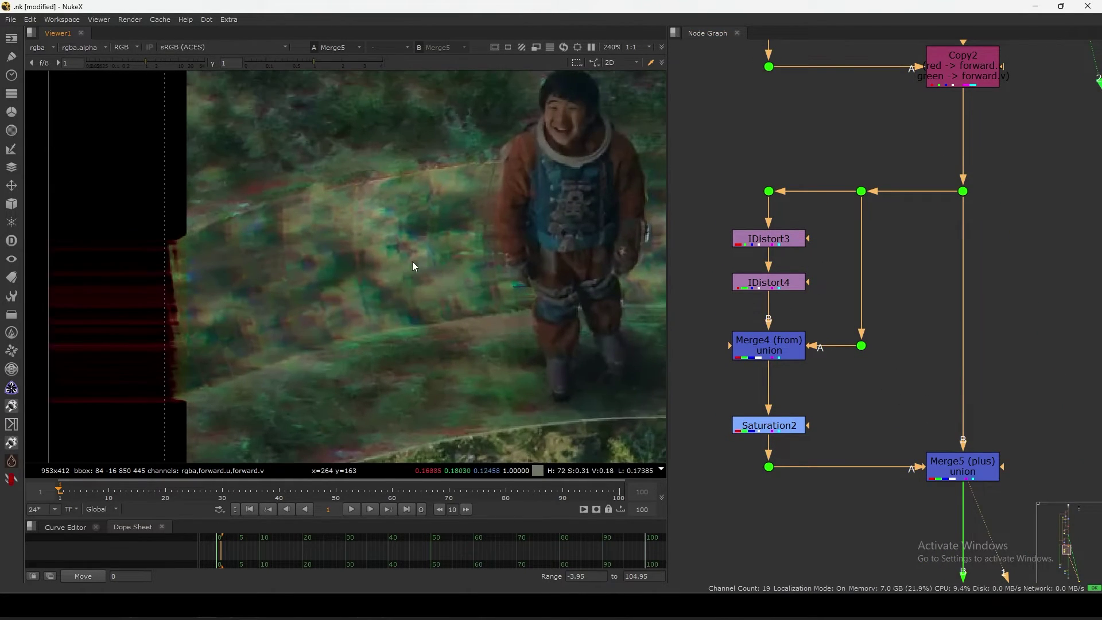
Step: Select IDistort3, IDistort4 and Merge4 one after another to point out the distortion chain
click(774, 237)
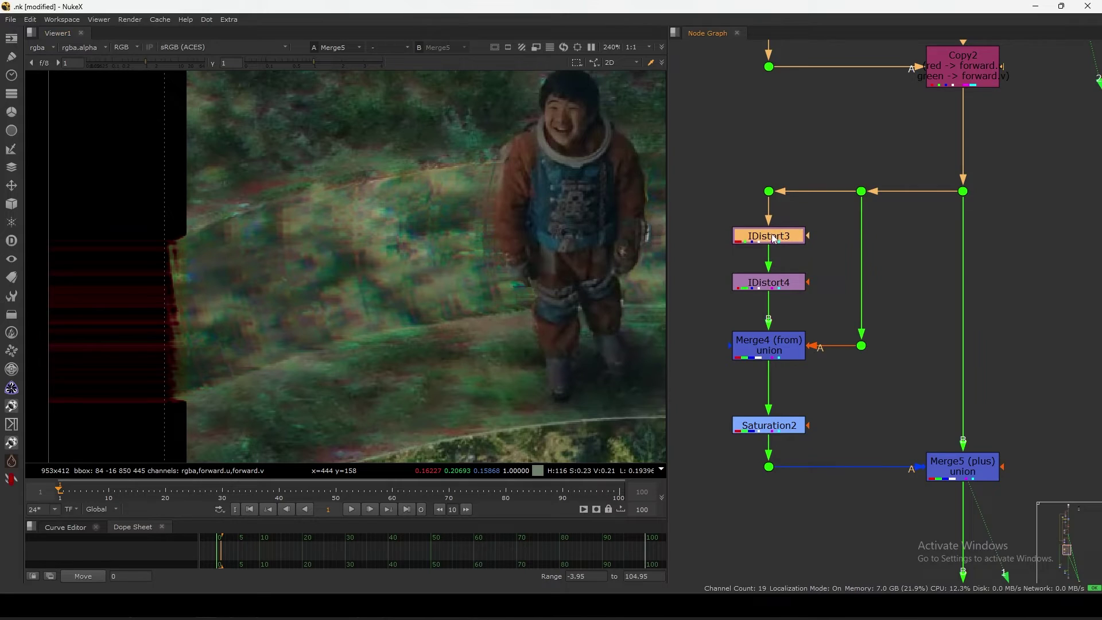
click(784, 281)
middle_drag(920, 437, 915, 395)
click(955, 418)
click(764, 312)
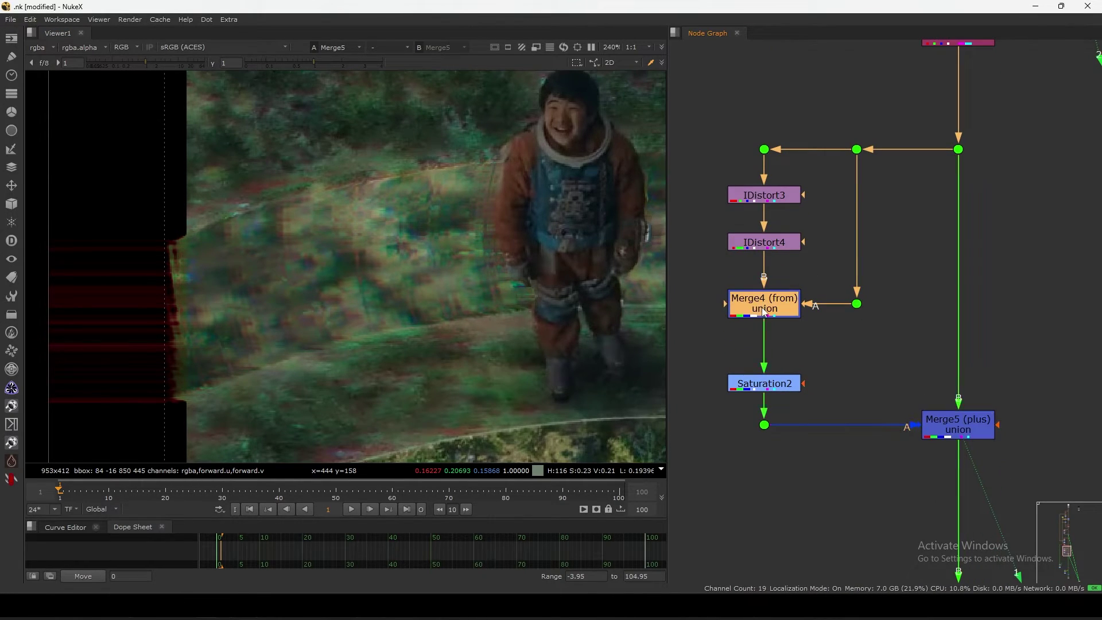
click(918, 417)
Step: Move Saturation2 up closer to Merge4 and toggle it to compare the color fringing
drag(778, 390, 778, 368)
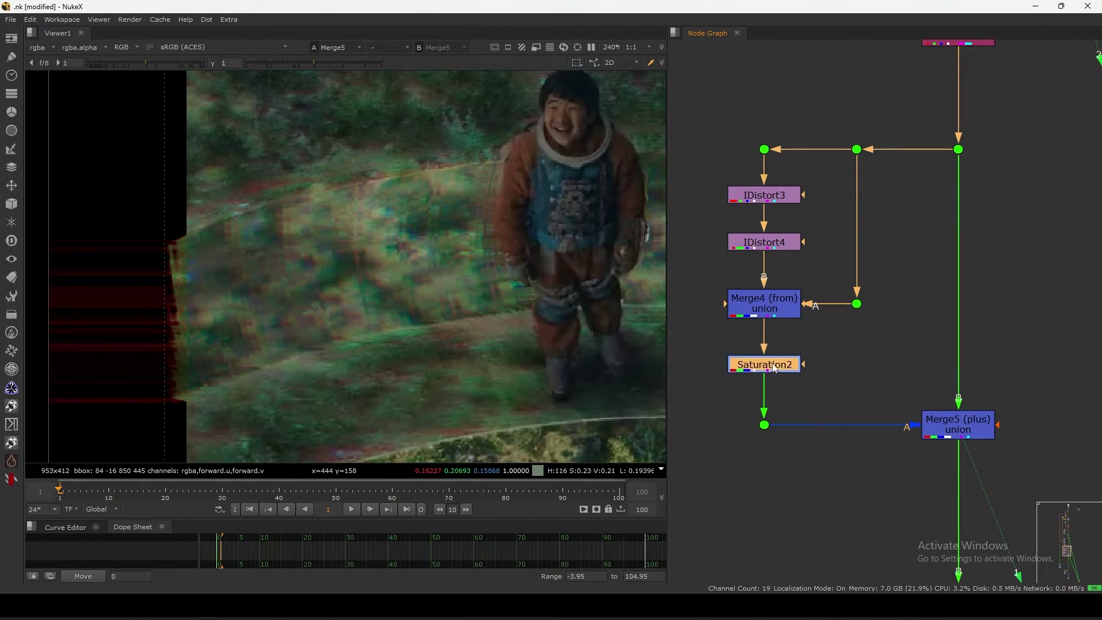
key(d)
key(d)
key(d)
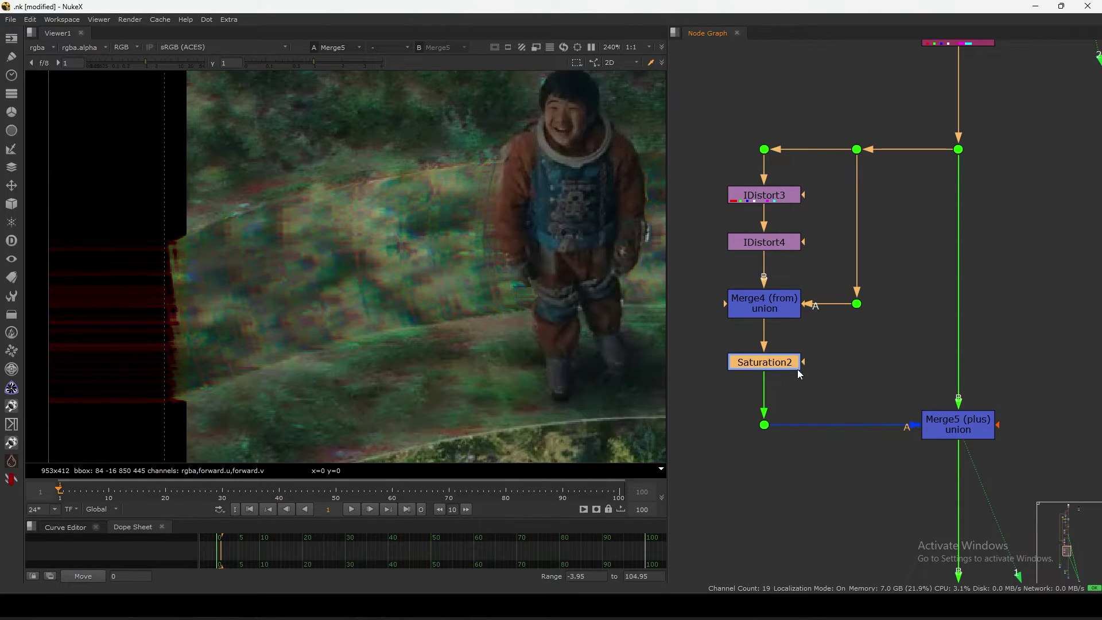
drag(774, 361, 778, 363)
click(859, 422)
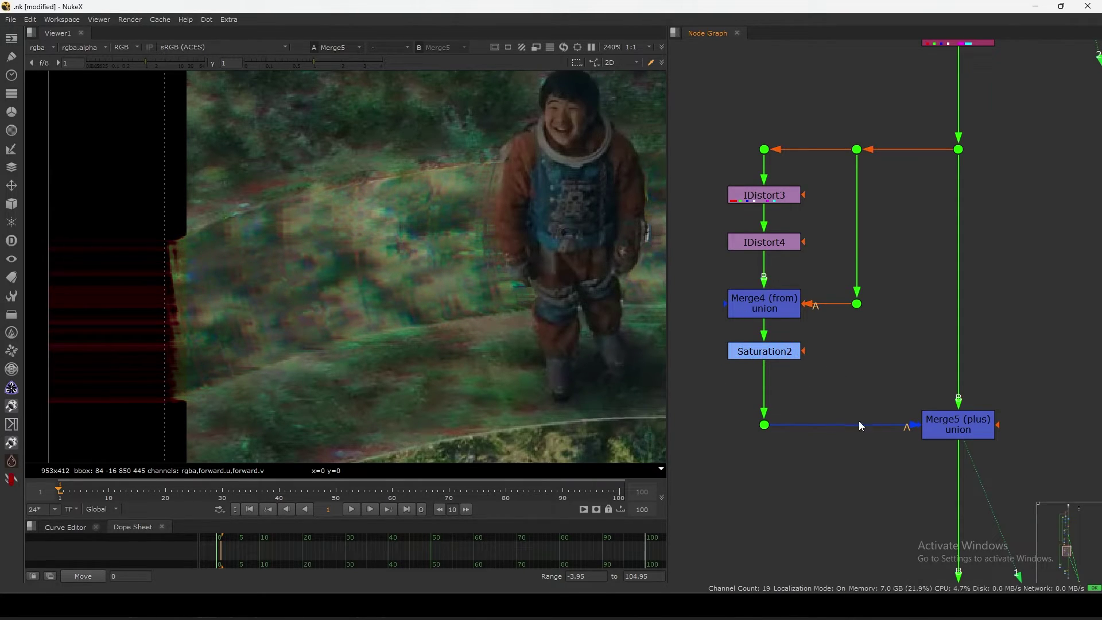
Step: Toggle Merge5 off and on to compare the image with and without the second distortion
click(934, 418)
key(d)
key(d)
Step: Compare the dot output below Copy2 with the Merge5 output in the viewer
middle_drag(883, 275, 859, 374)
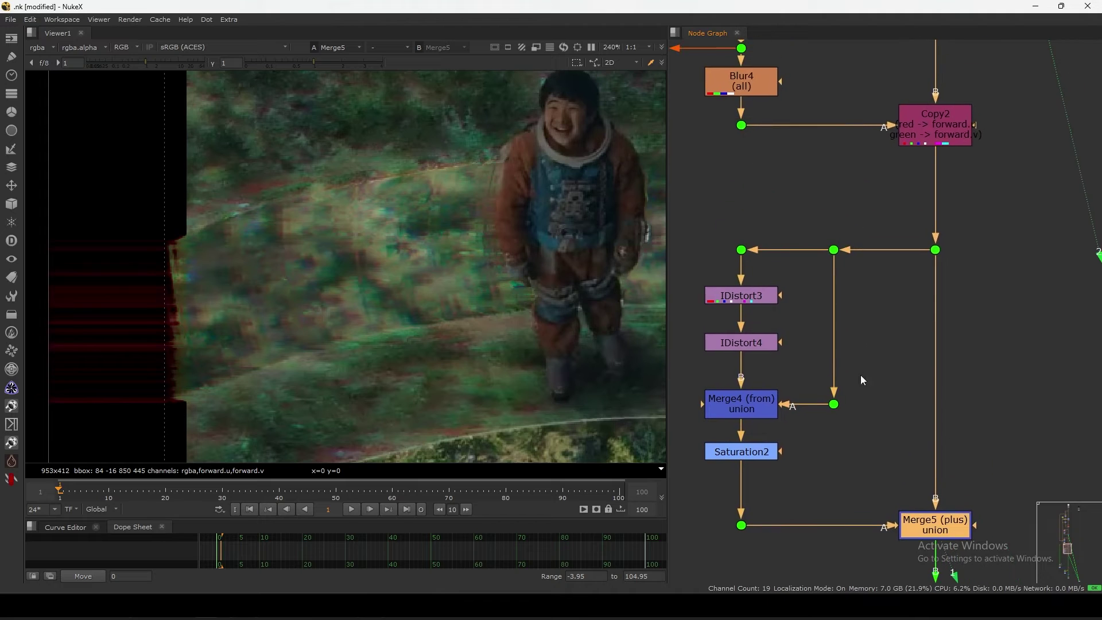
drag(968, 203, 894, 301)
key(1)
scroll(917, 273, down, 8)
scroll(898, 270, up, 5)
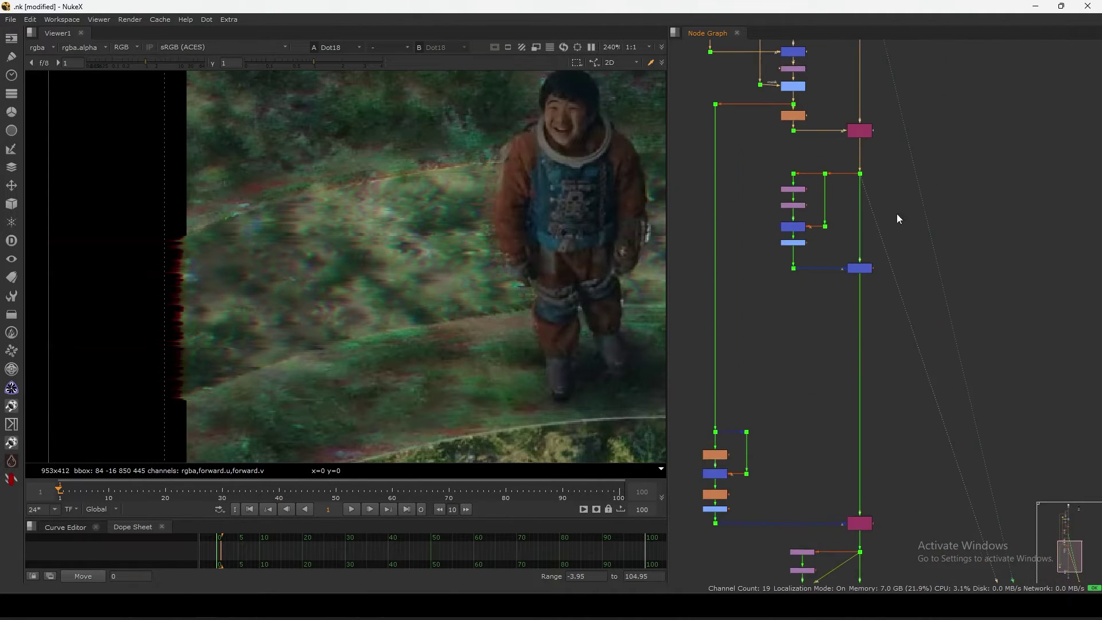
click(857, 279)
key(1)
scroll(837, 322, down, 4)
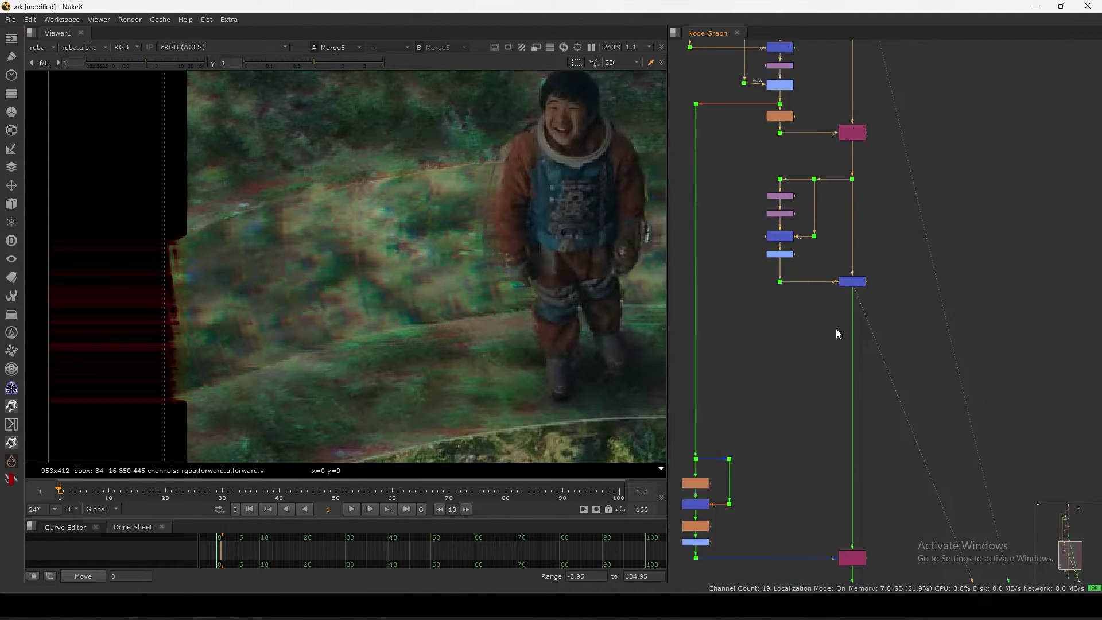
Step: Move the last distortion setup, from its blur chain down to the final output nodes, up closer to Merge5
drag(749, 313, 924, 522)
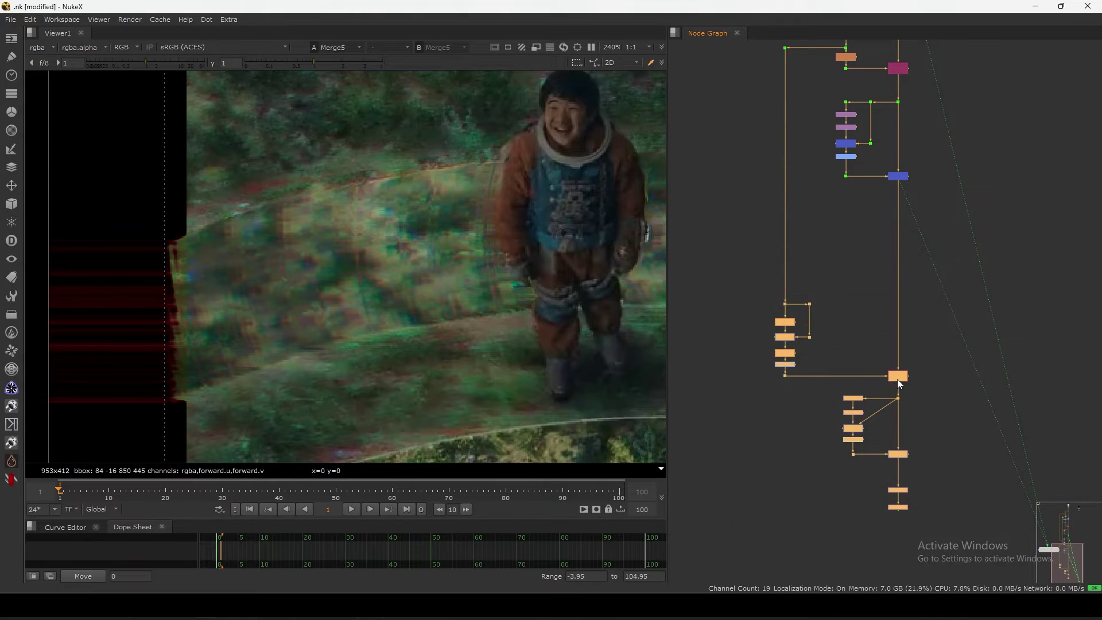
drag(898, 378, 905, 286)
click(902, 287)
scroll(821, 225, up, 3)
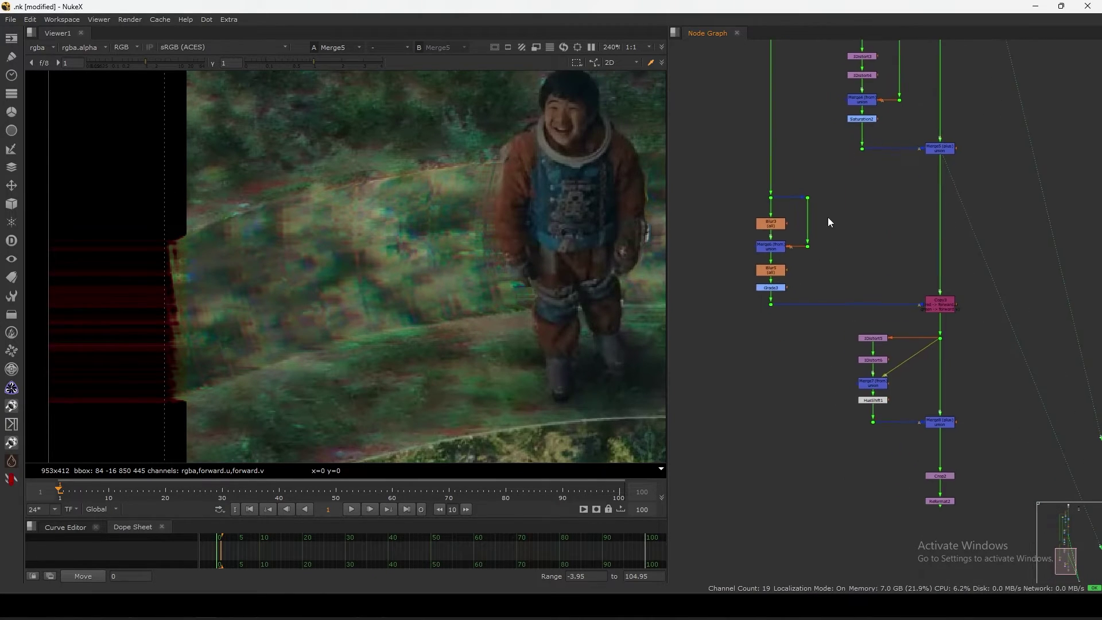
Step: Show the output of the dot feeding Blur3 in the viewer and inspect the curved stripe pattern
middle_drag(827, 222, 859, 330)
drag(850, 290, 769, 402)
drag(799, 333, 799, 314)
scroll(811, 274, up, 4)
click(849, 247)
drag(850, 246, 779, 320)
key(1)
scroll(477, 349, down, 4)
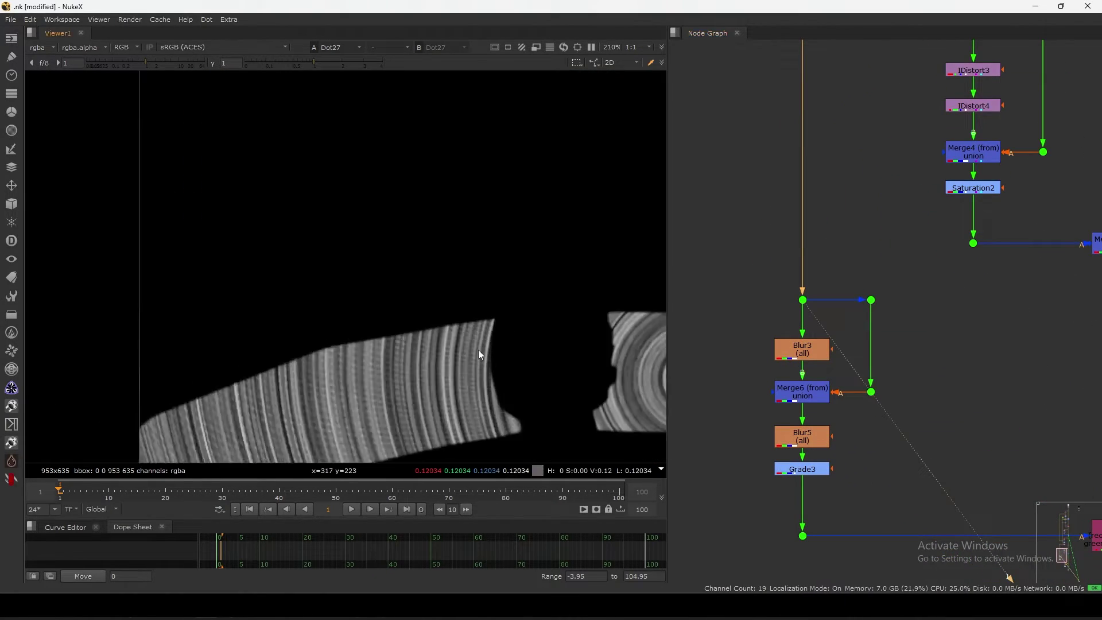
mouse_move(416, 386)
middle_down()
mouse_move(412, 307)
mouse_move(459, 271)
middle_up()
scroll(413, 293, up, 5)
middle_drag(802, 354, 815, 296)
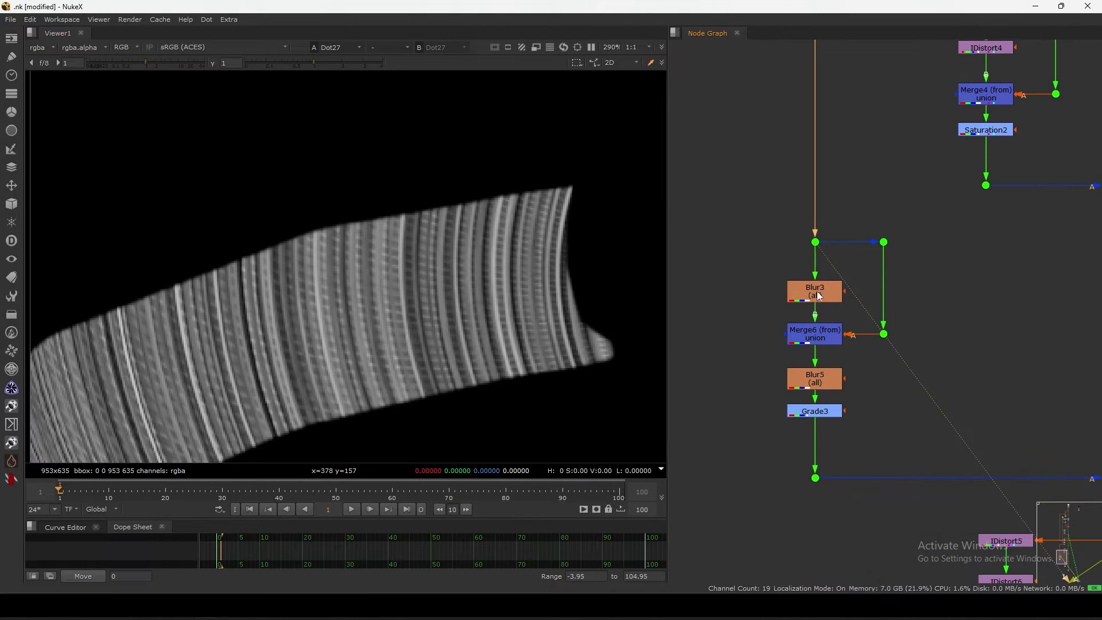
Step: Show Blur3 and Merge6 in the viewer to compare the blurred stripes with the merged result
click(815, 297)
key(1)
click(816, 336)
key(1)
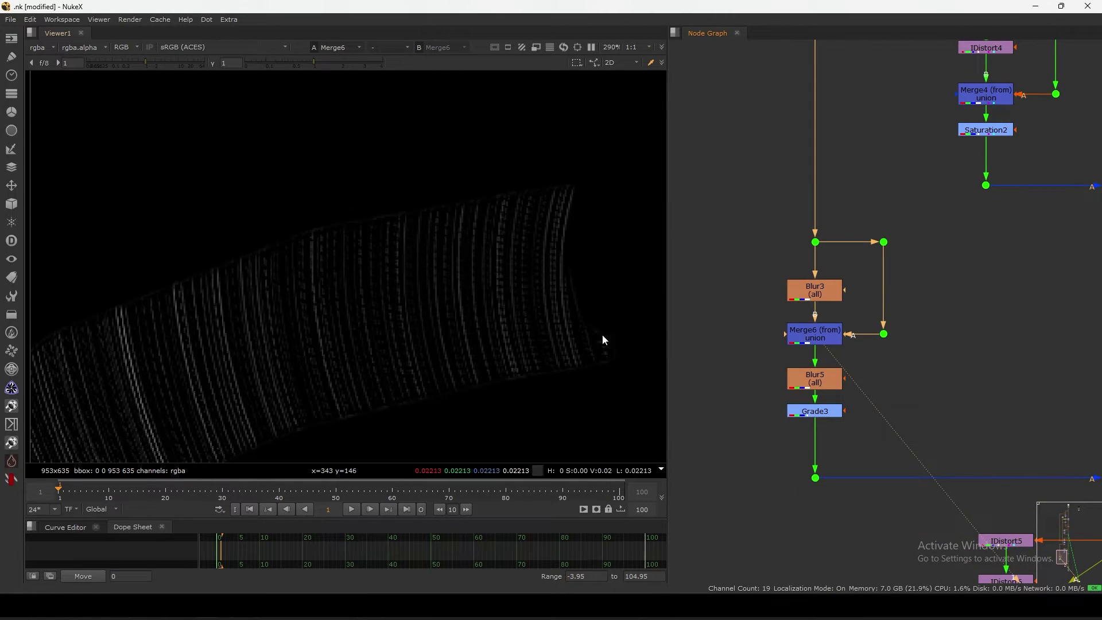
Step: Move Blur3, Merge6 and their dots up, away from Blur5, and space the two nodes apart
drag(935, 217, 813, 308)
drag(713, 350, 916, 280)
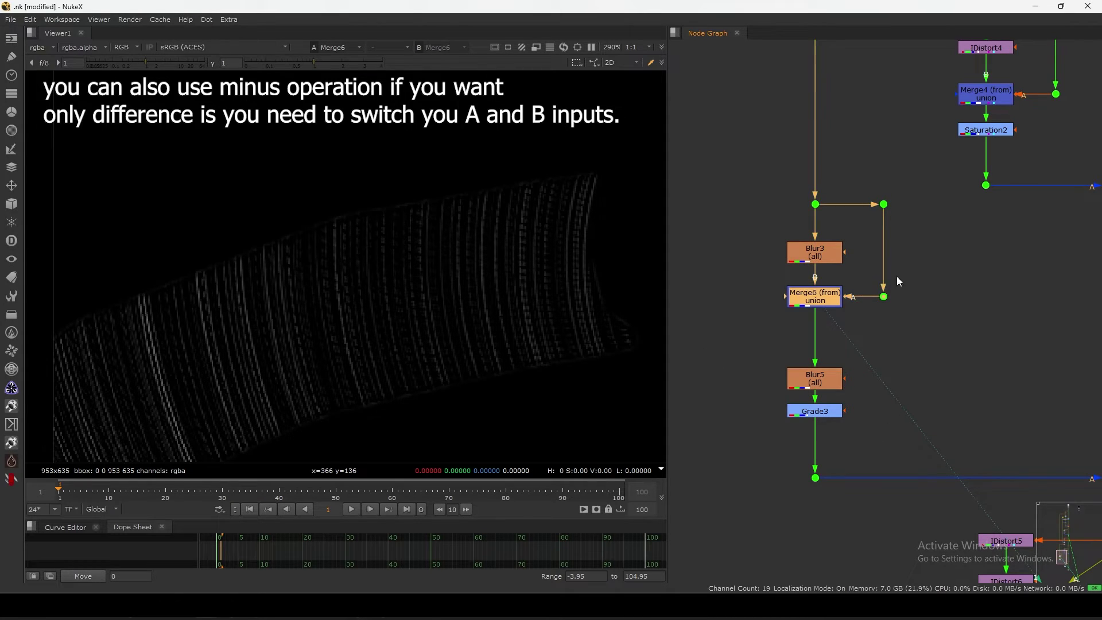
drag(817, 300, 817, 312)
click(818, 250)
drag(821, 255, 821, 257)
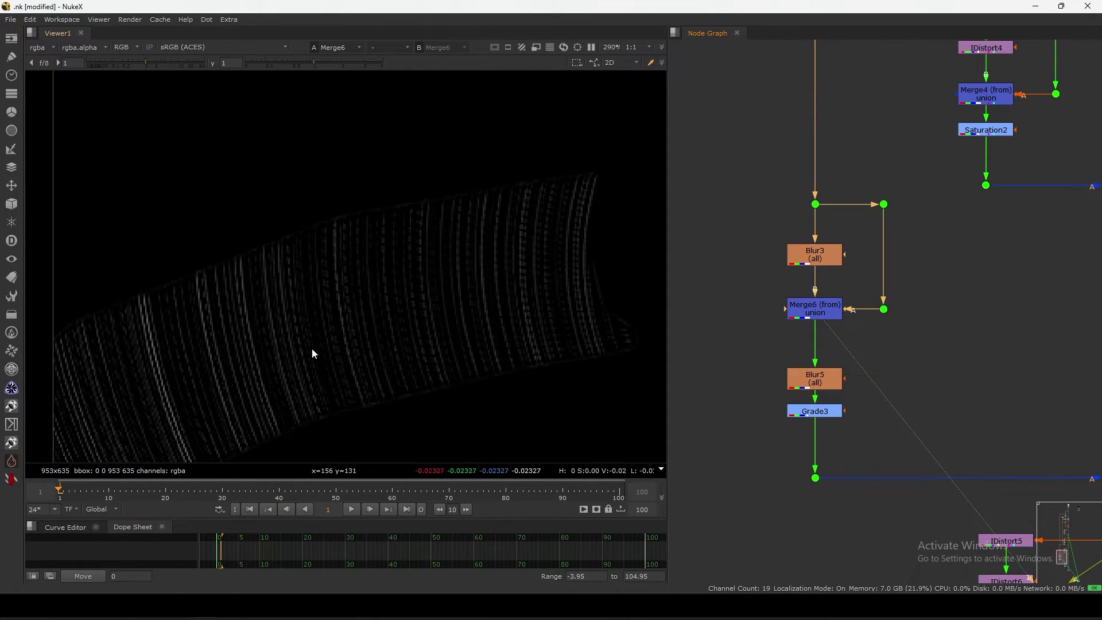
Step: Move Blur5 up closer to Merge6 and view the outputs of Blur5 and Grade3
scroll(301, 312, up, 1)
scroll(533, 318, up, 1)
drag(823, 378, 823, 355)
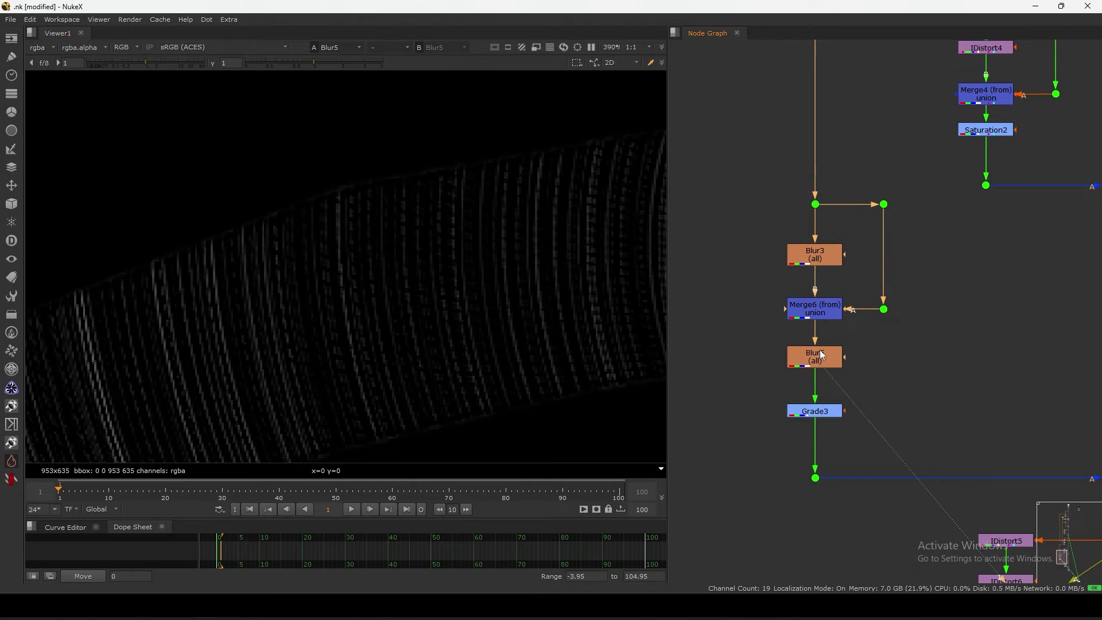
click(825, 413)
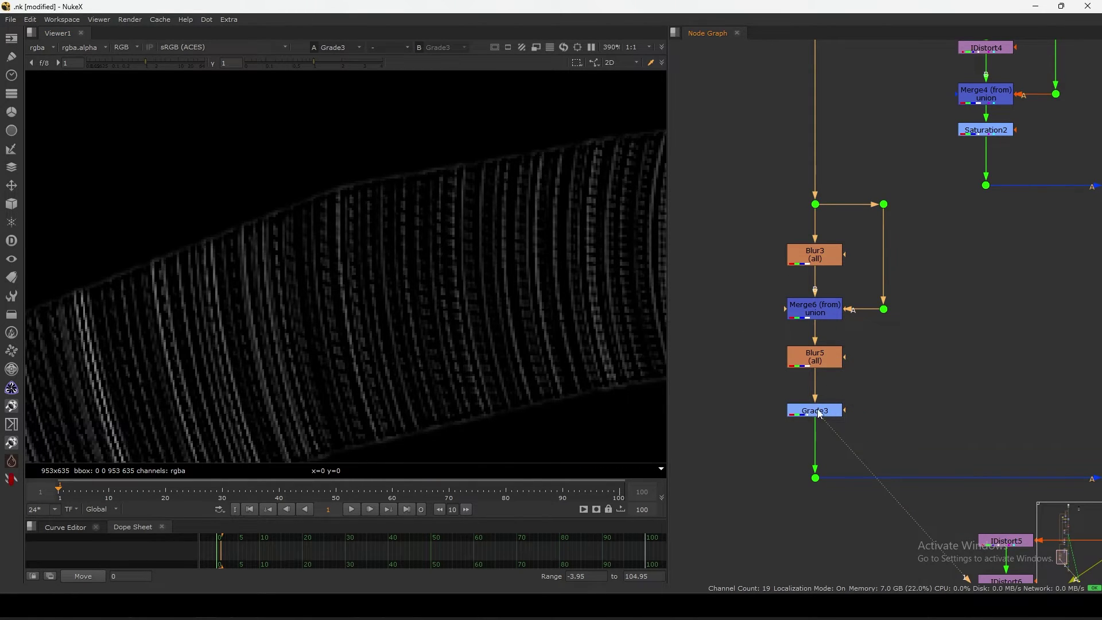
scroll(817, 409, down, 2)
scroll(490, 359, down, 3)
middle_drag(490, 364, 449, 349)
middle_drag(995, 443, 915, 350)
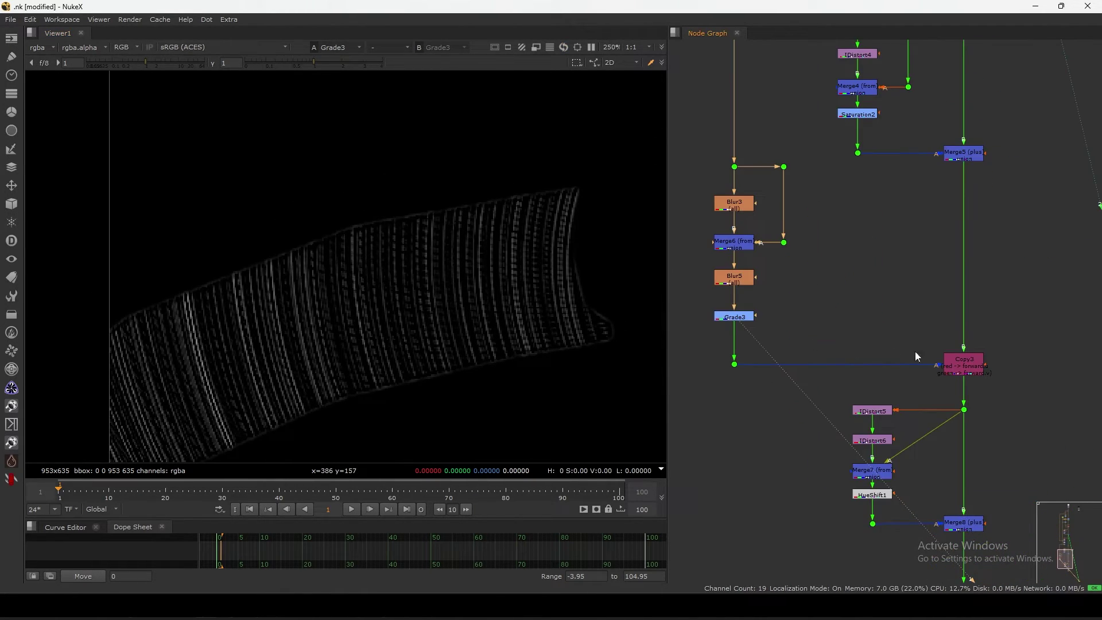
Step: Show Copy3's output in the viewer and inspect its forward channel copy in the node graph
click(957, 362)
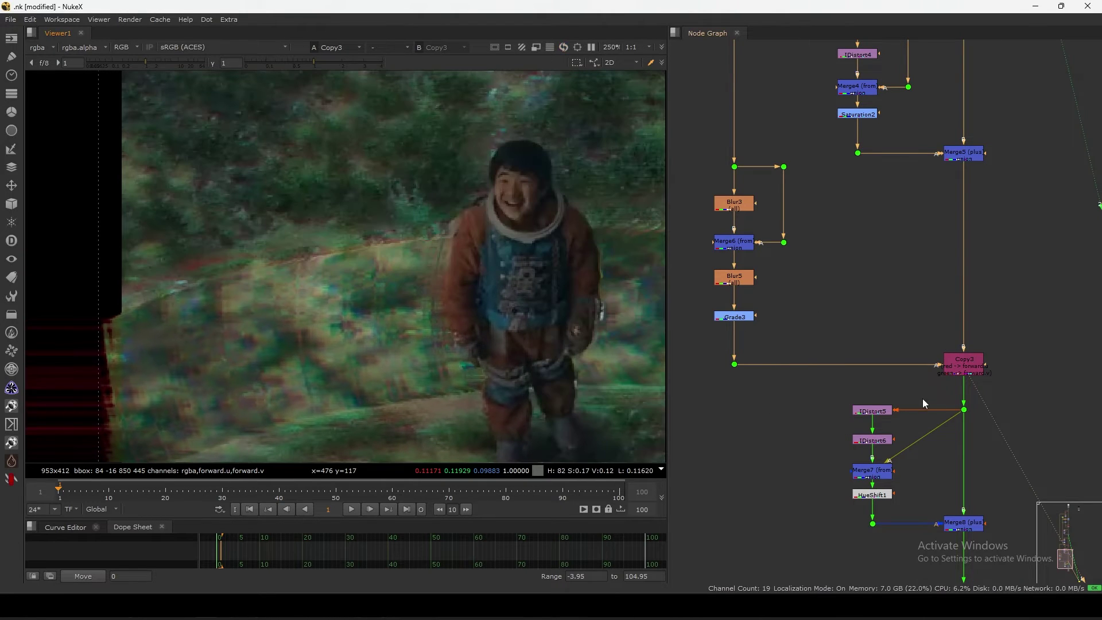
scroll(1014, 377, up, 5)
drag(970, 284, 787, 420)
scroll(845, 378, down, 4)
Step: View Merge8's output and toggle the node to compare the image with and without the last distortion
click(882, 384)
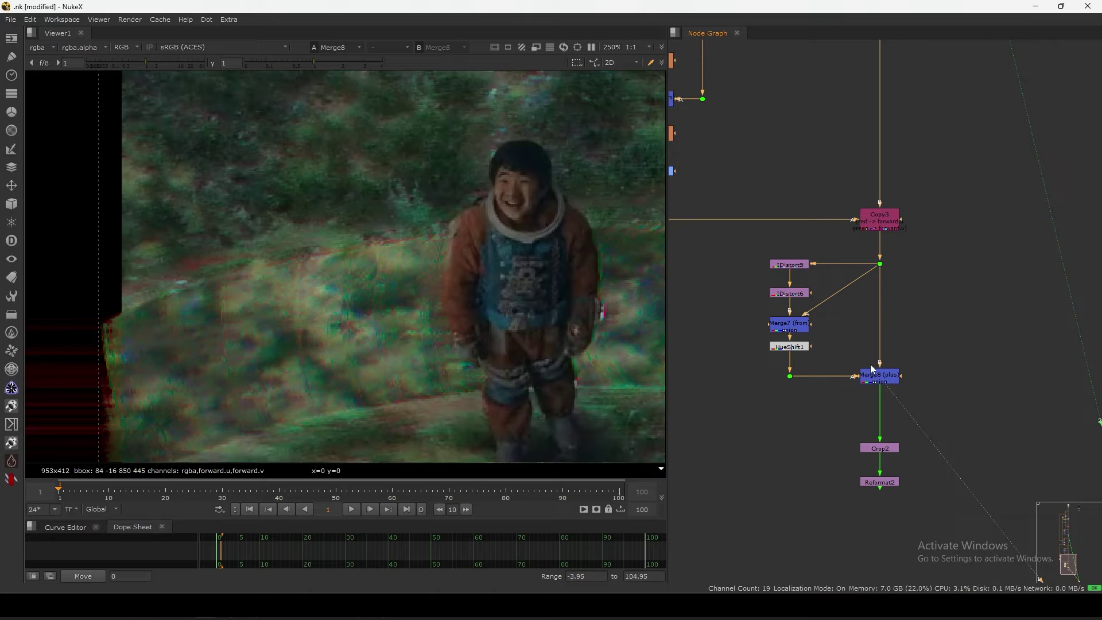
middle_drag(870, 364, 887, 378)
click(899, 396)
key(d)
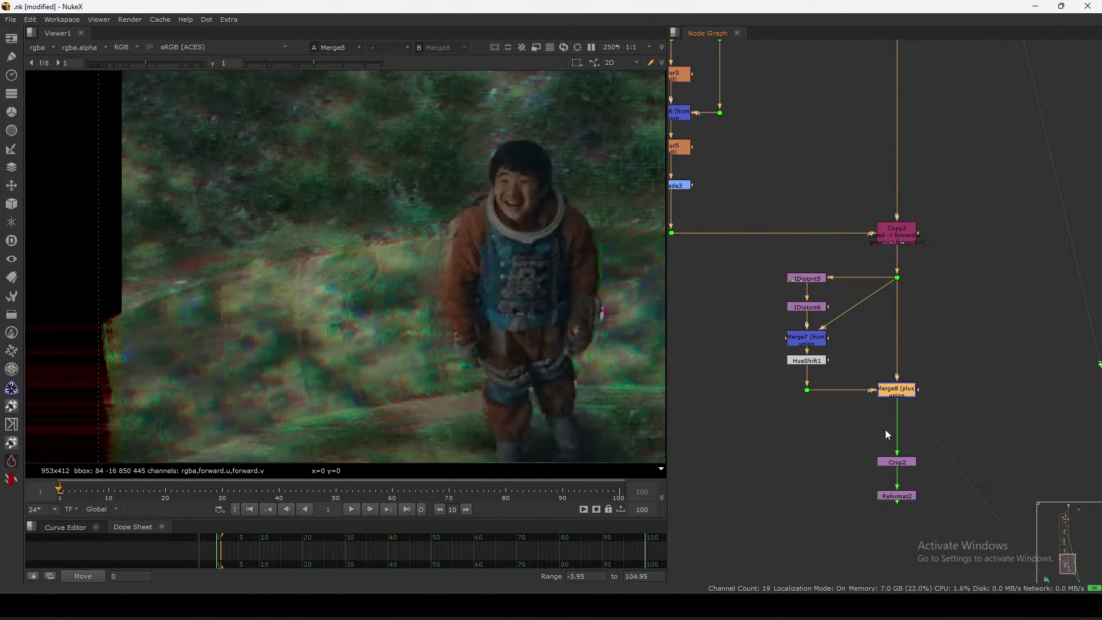
Step: Show Reformat2's final output in the viewer and inspect the distorted ground between the two astronauts
drag(873, 479, 933, 515)
key(1)
click(763, 344)
scroll(487, 331, down, 3)
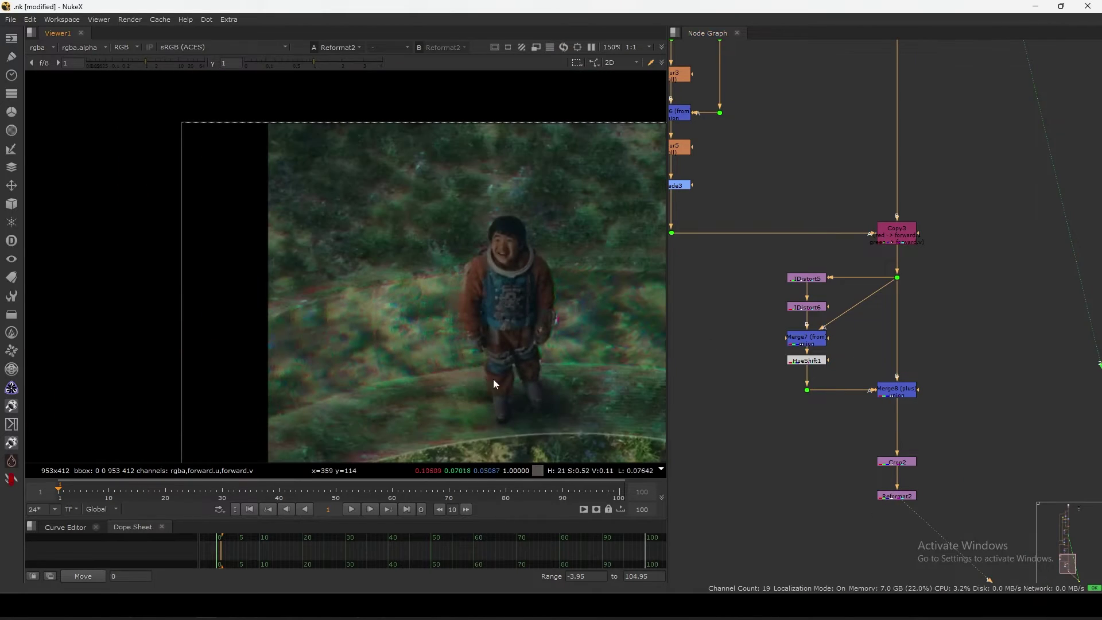
scroll(508, 360, down, 2)
scroll(881, 480, down, 6)
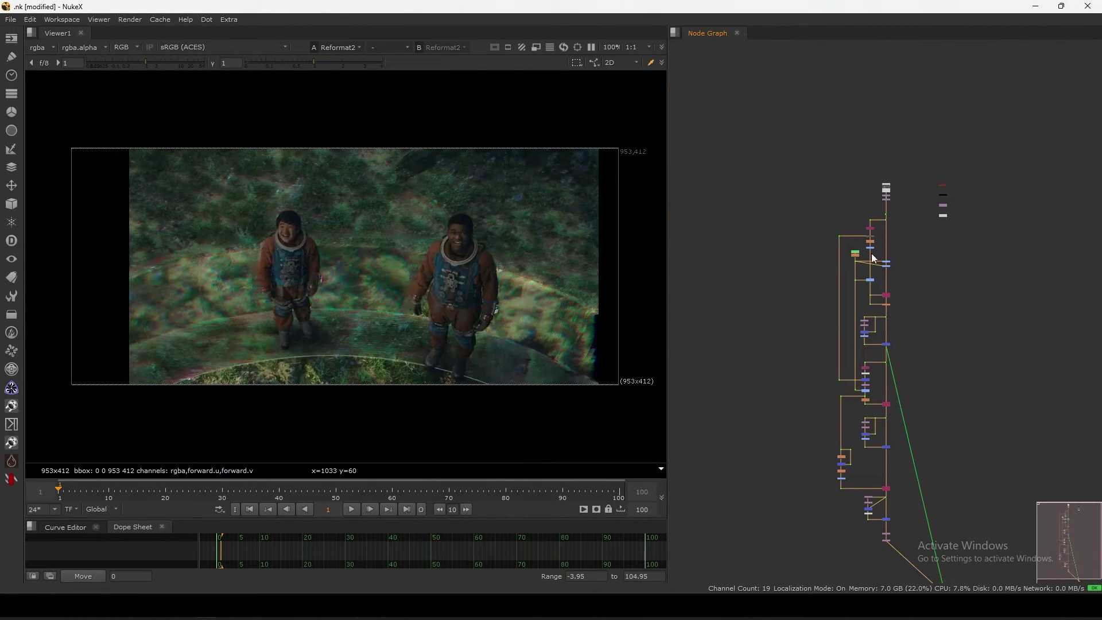
scroll(874, 259, up, 5)
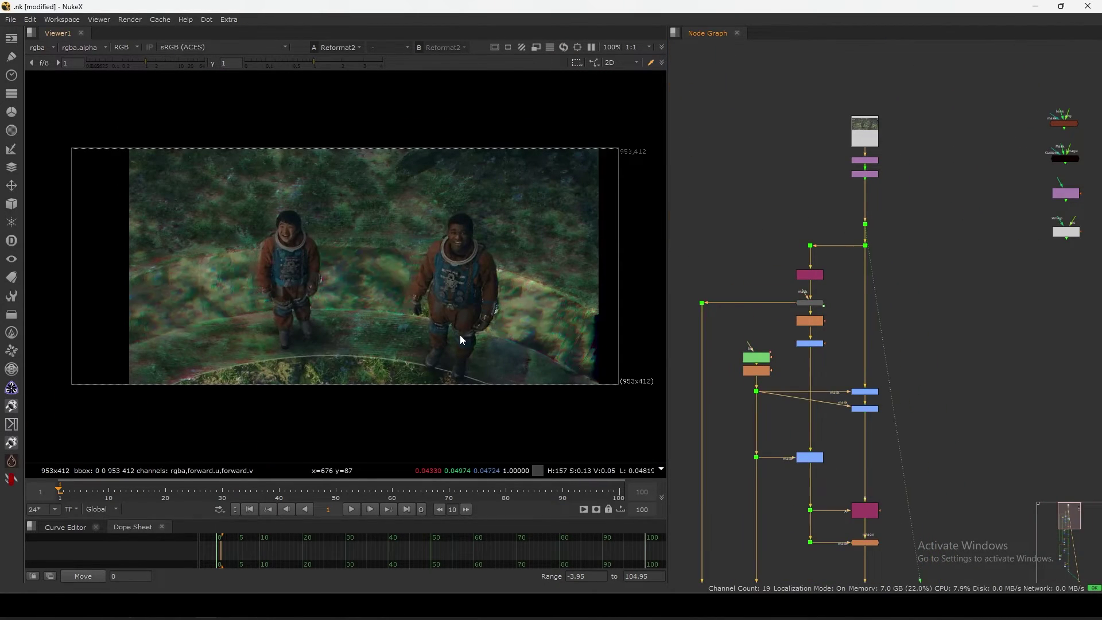
scroll(392, 255, up, 6)
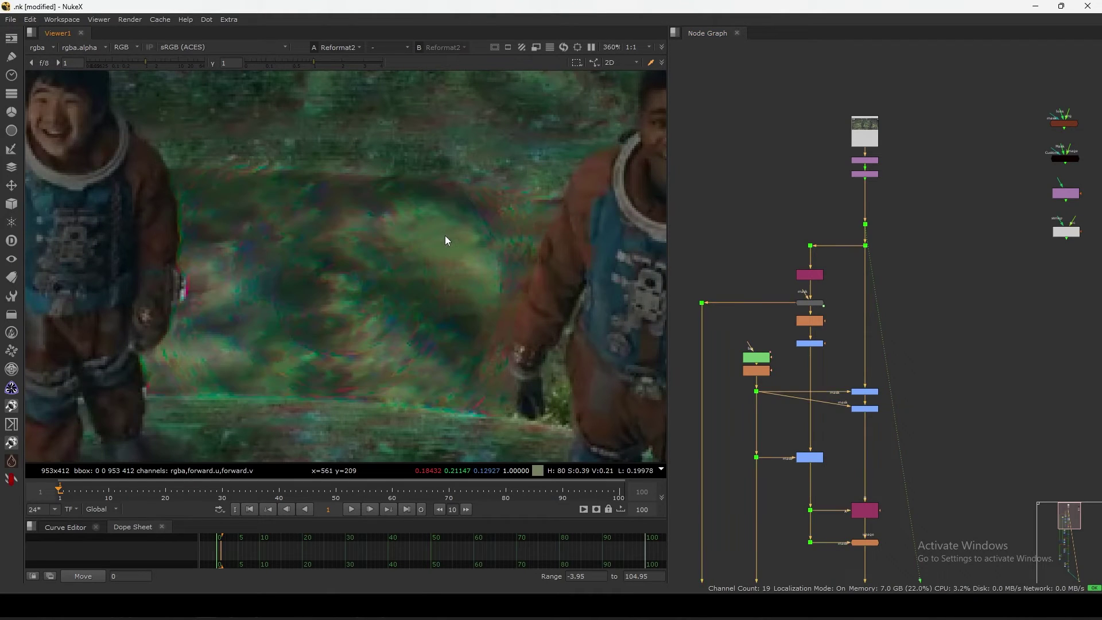
Step: Switch the viewer between its second input and Reformat2 to compare the two images
key(2)
key(1)
key(2)
key(1)
key(f)
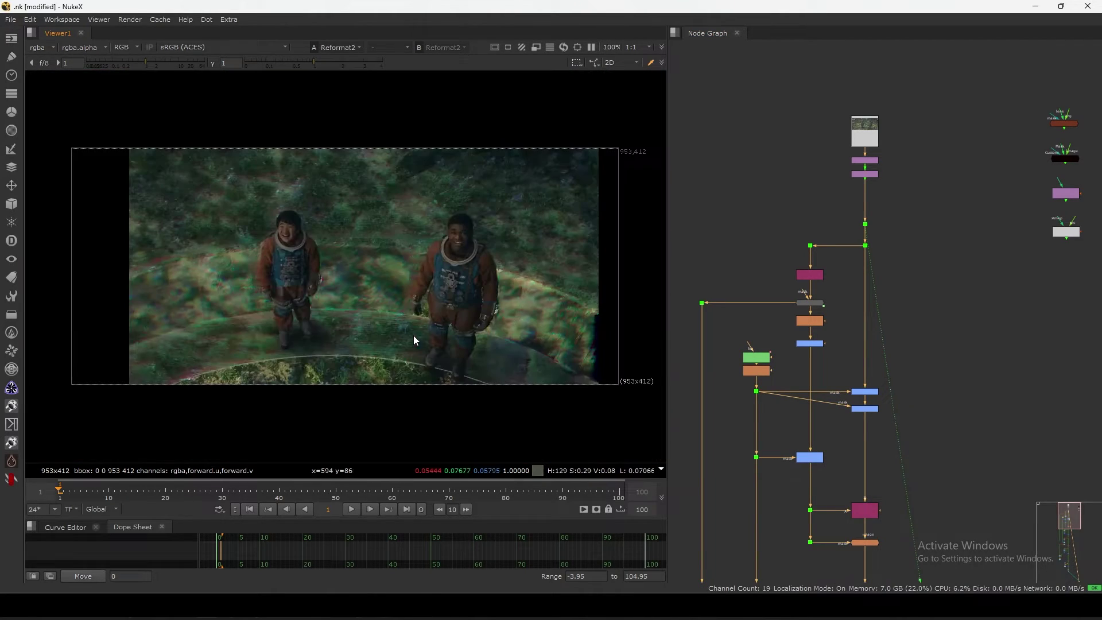
Step: Move Saturation3, Grade2 and the mask dot that feeds them slightly down in the node graph
middle_drag(851, 425, 880, 341)
scroll(799, 298, up, 4)
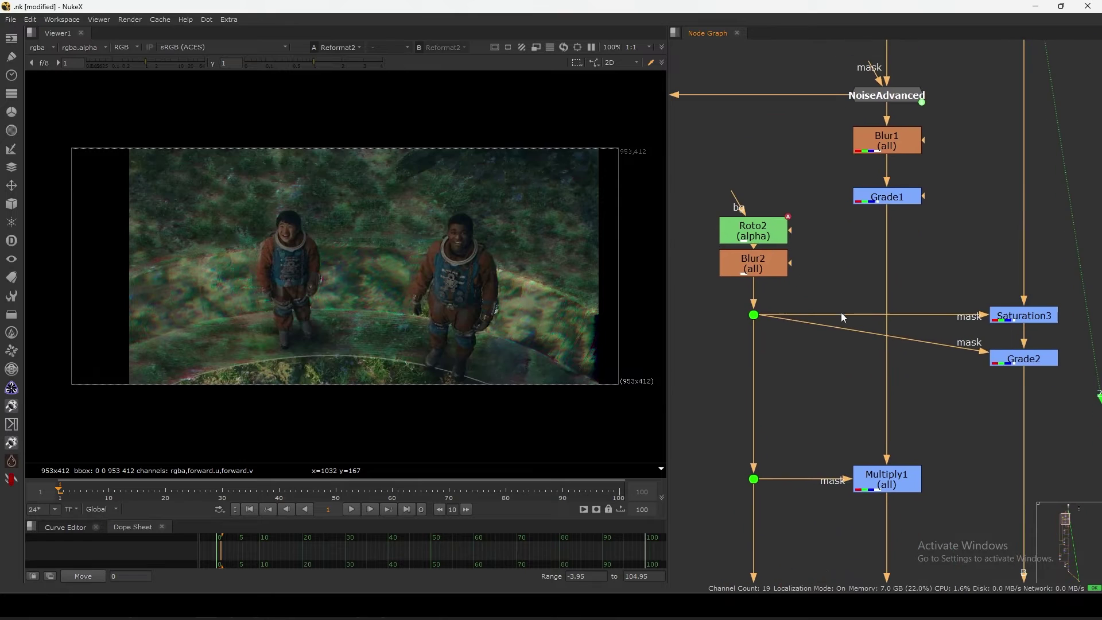
drag(741, 387, 1020, 343)
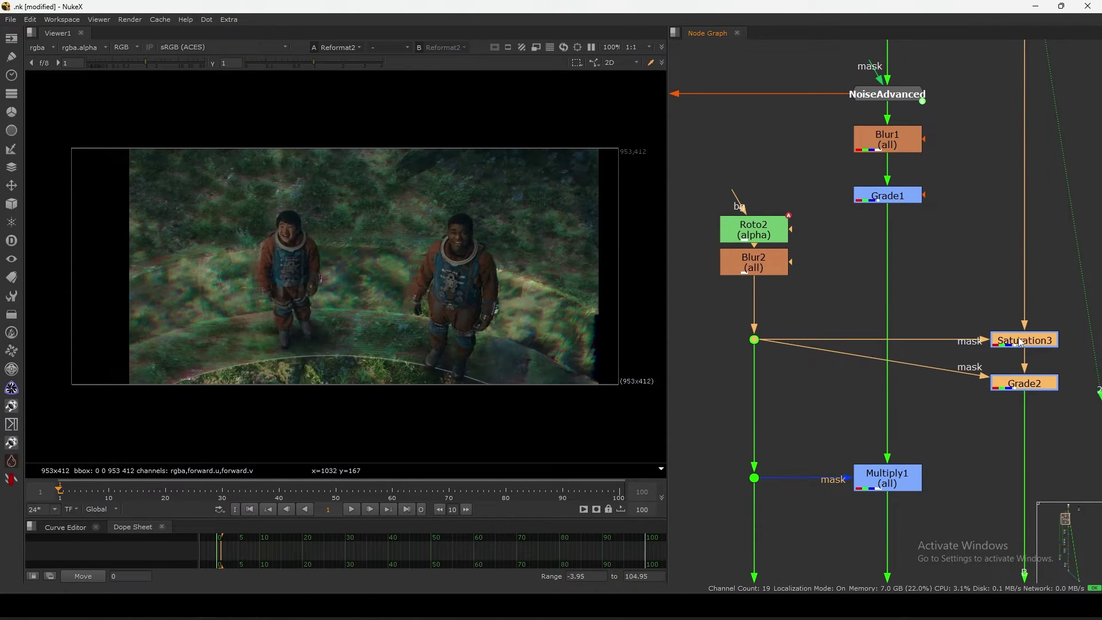
Step: Follow the Roto2 mask branch down the node graph to the lower node it masks
scroll(954, 342, down, 10)
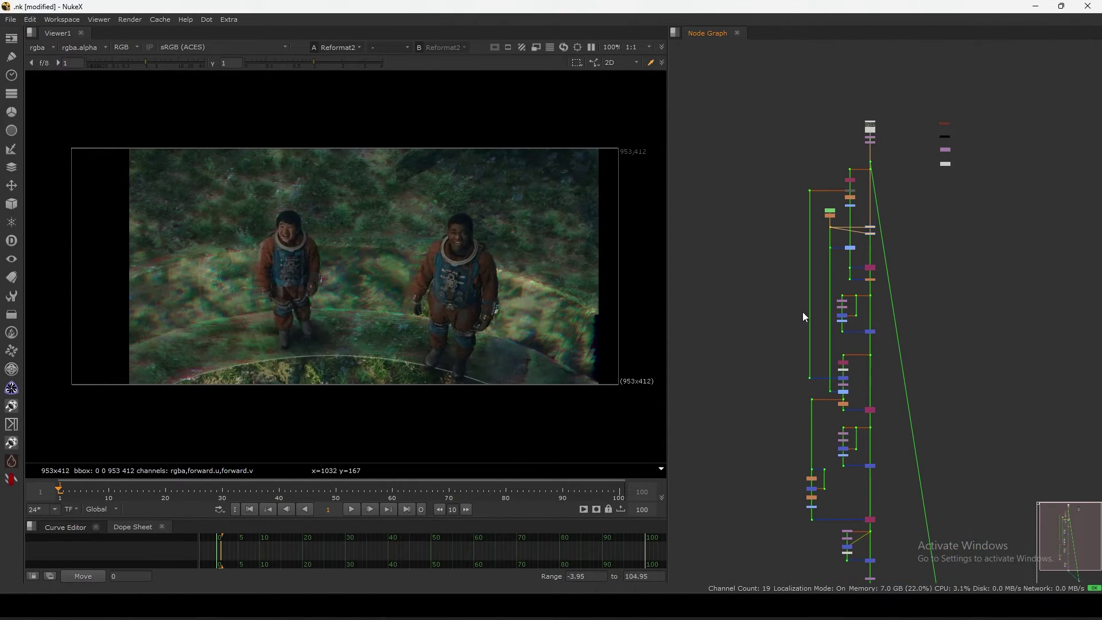
middle_drag(814, 302, 815, 309)
middle_drag(828, 238, 832, 236)
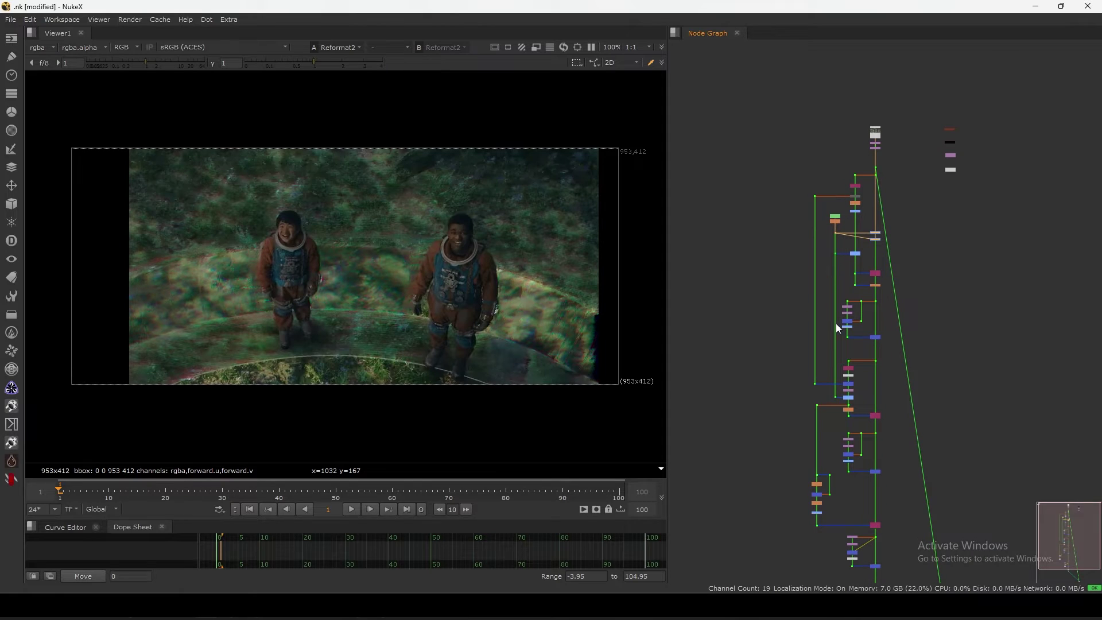
scroll(849, 391, up, 6)
middle_drag(870, 398, 888, 327)
click(864, 344)
scroll(878, 363, down, 4)
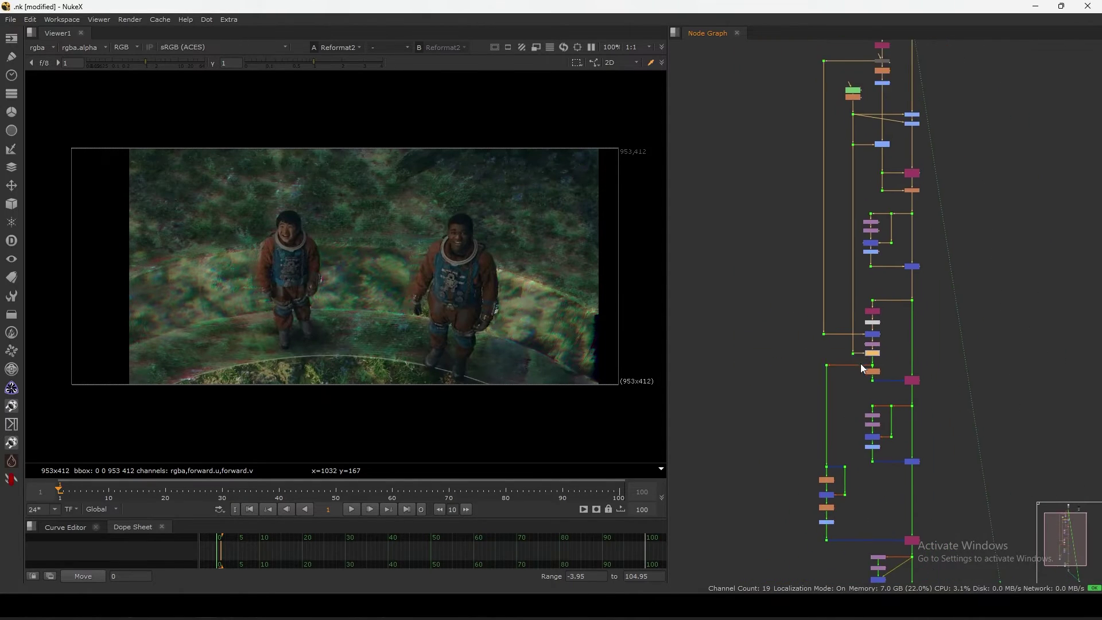
Step: Open the NoiseAdvanced settings and set z to 0.82
scroll(863, 368, up, 5)
double_click(846, 227)
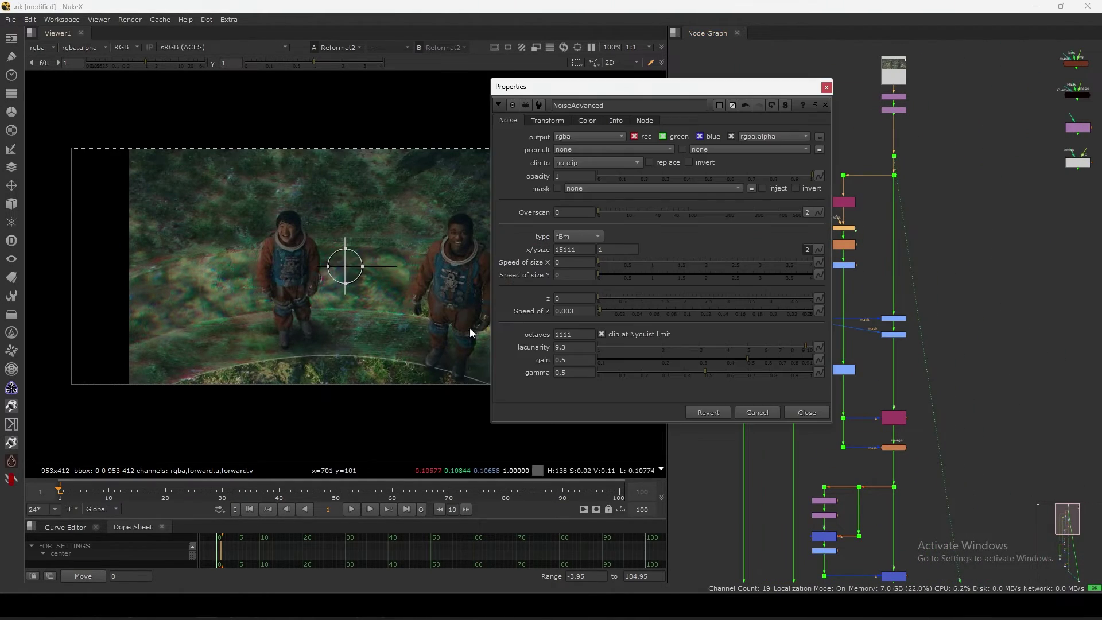
scroll(470, 328, up, 5)
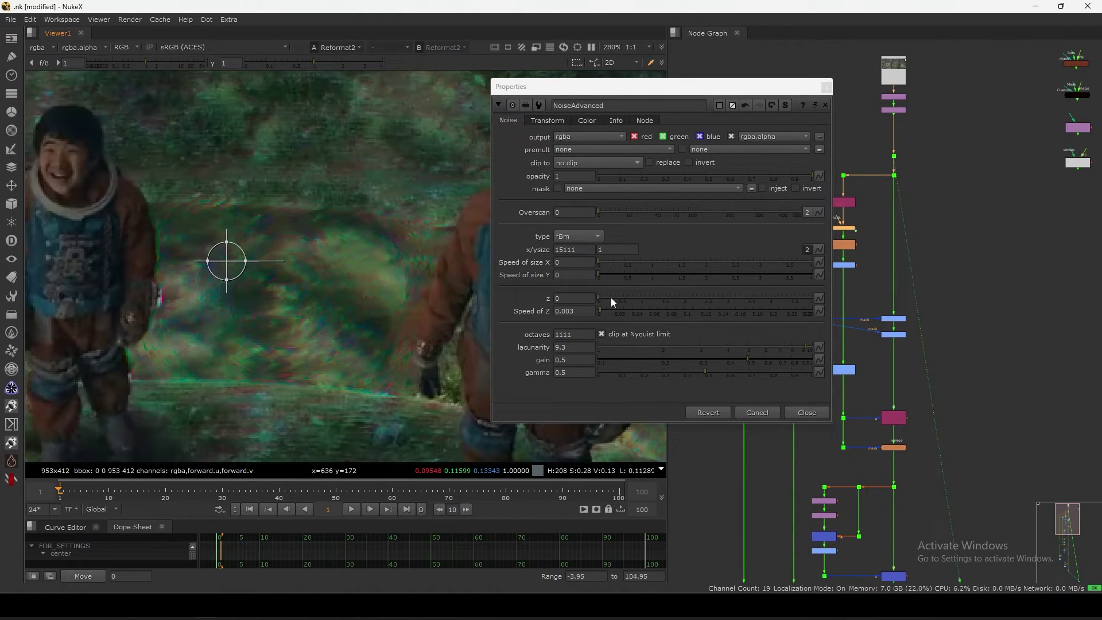
drag(610, 297, 634, 297)
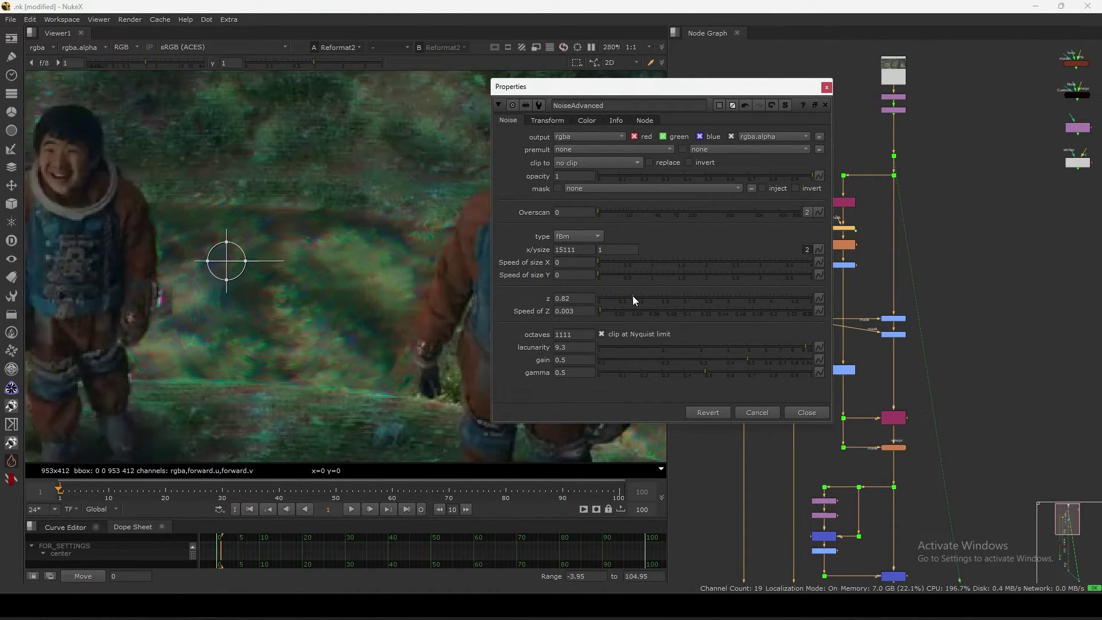
Step: Try small X translation changes on NoiseAdvanced, leave translate X at 0, and set Speed of Trans X to 16
click(547, 120)
click(581, 136)
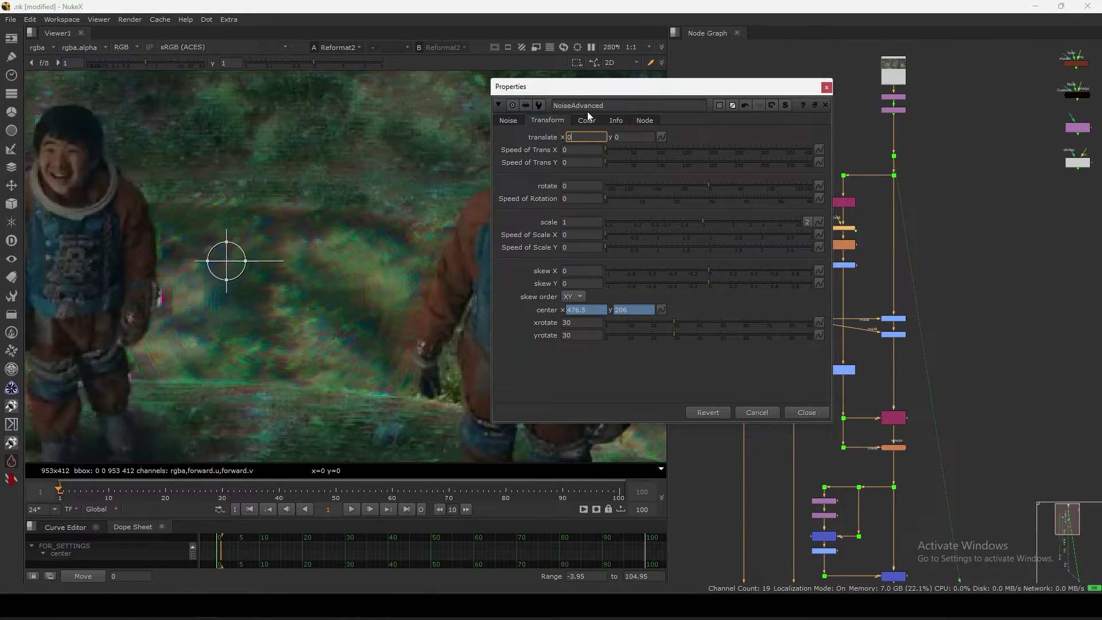
key(Down)
key(Down)
key(Up)
key(Up)
key(Up)
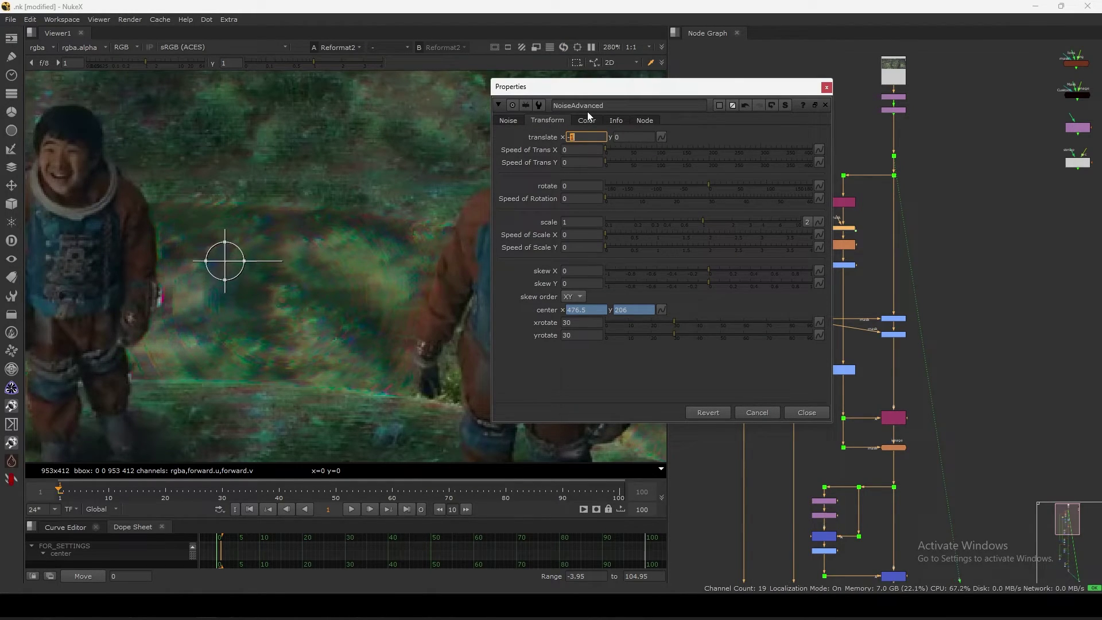
click(614, 149)
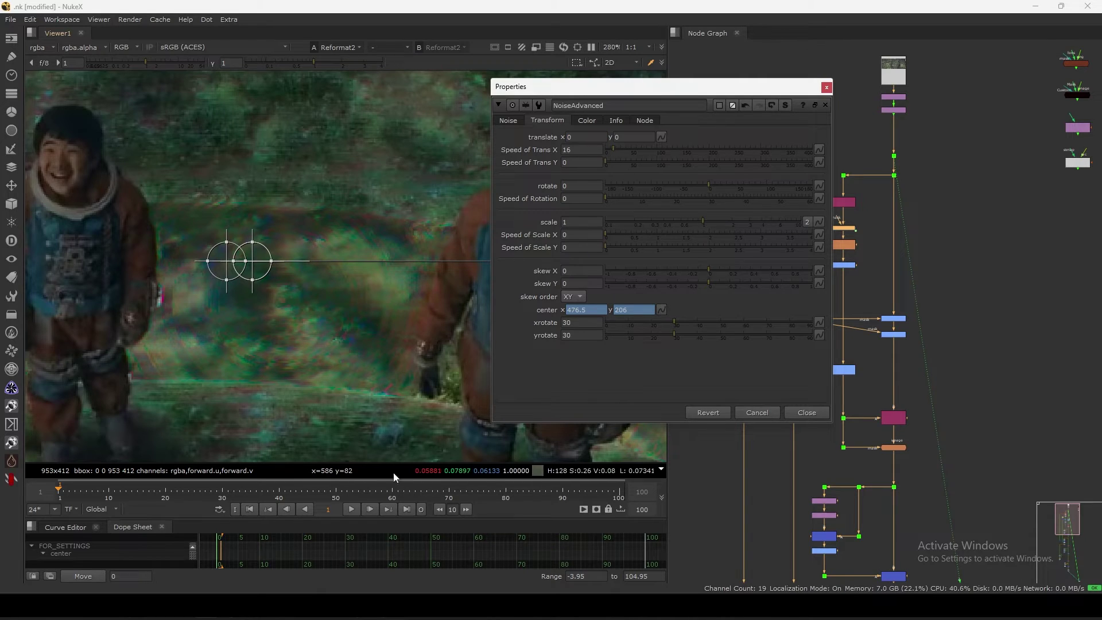
Step: Play the timeline, close the NoiseAdvanced settings, and inspect the animated distortion around the second astronaut
click(352, 509)
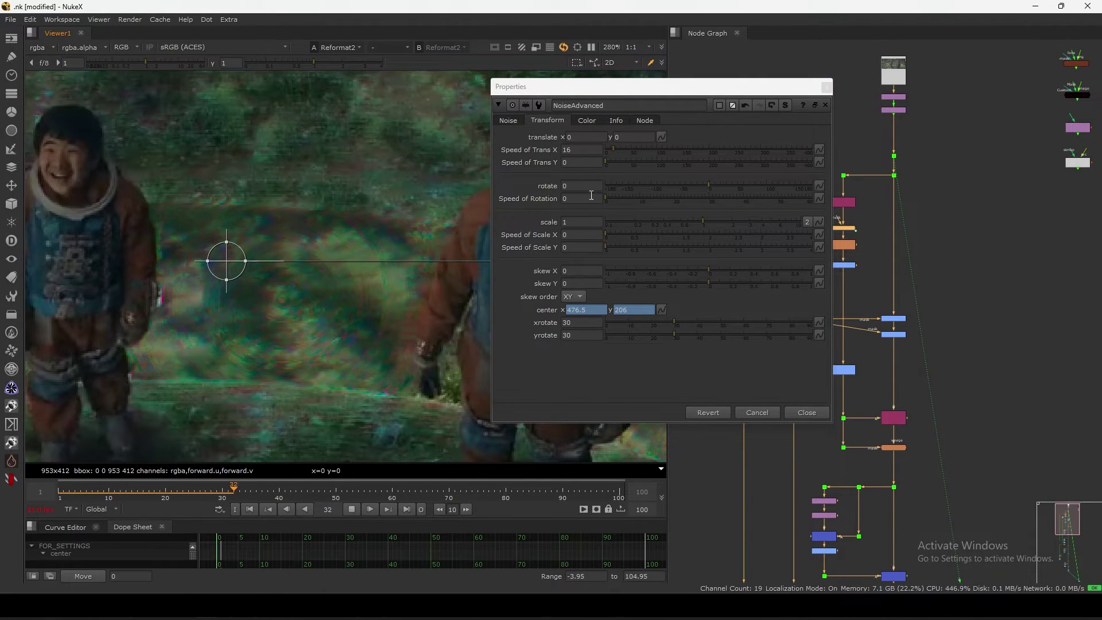
click(798, 413)
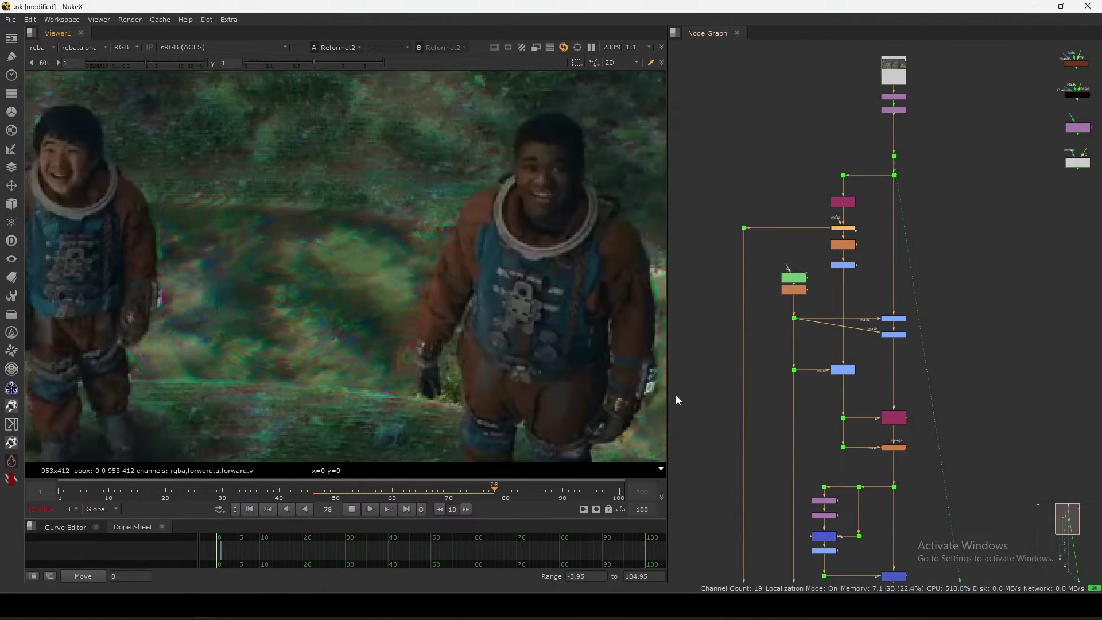
scroll(470, 396, down, 4)
middle_drag(583, 401, 504, 374)
scroll(534, 367, up, 3)
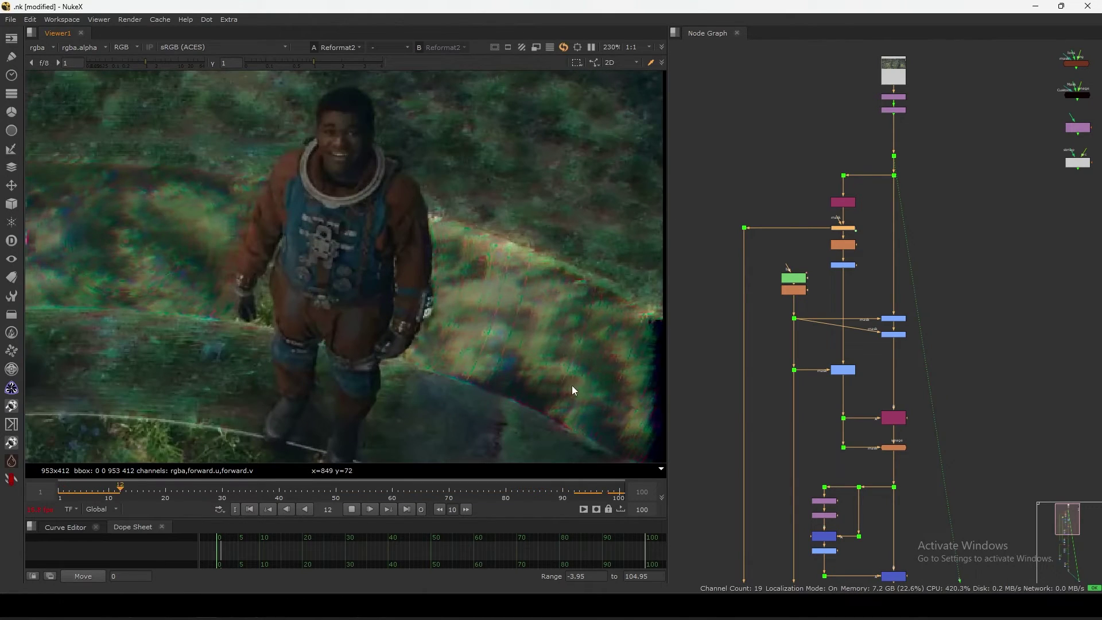
scroll(560, 356, up, 3)
scroll(788, 257, down, 3)
scroll(813, 280, up, 2)
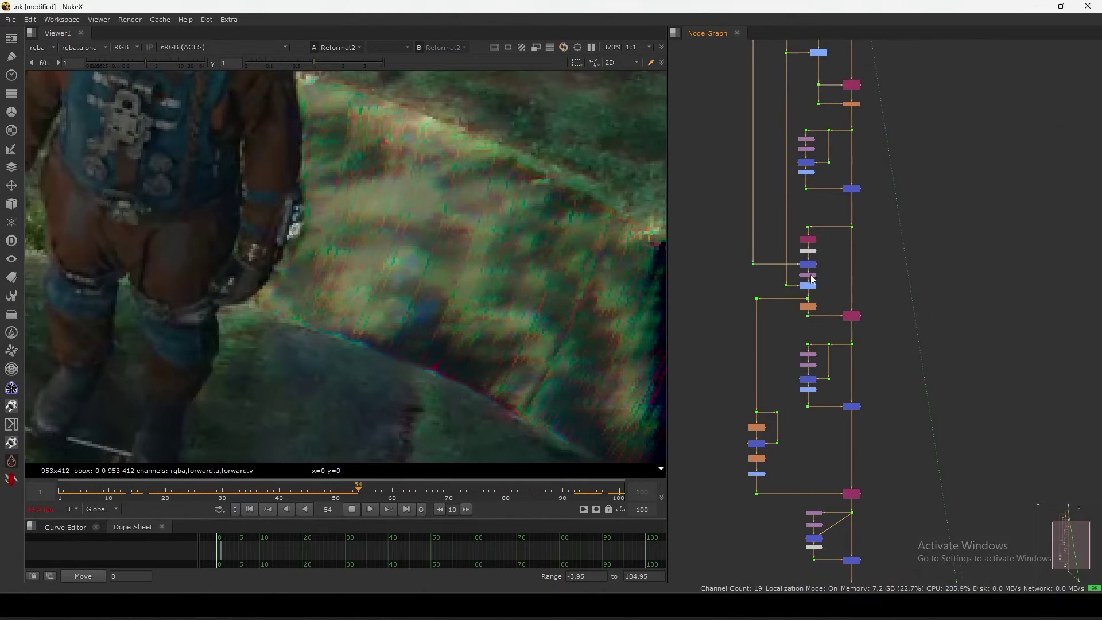
Step: Open the Grid1 settings to check its number, size and translate values, and close them
scroll(812, 280, up, 4)
double_click(840, 241)
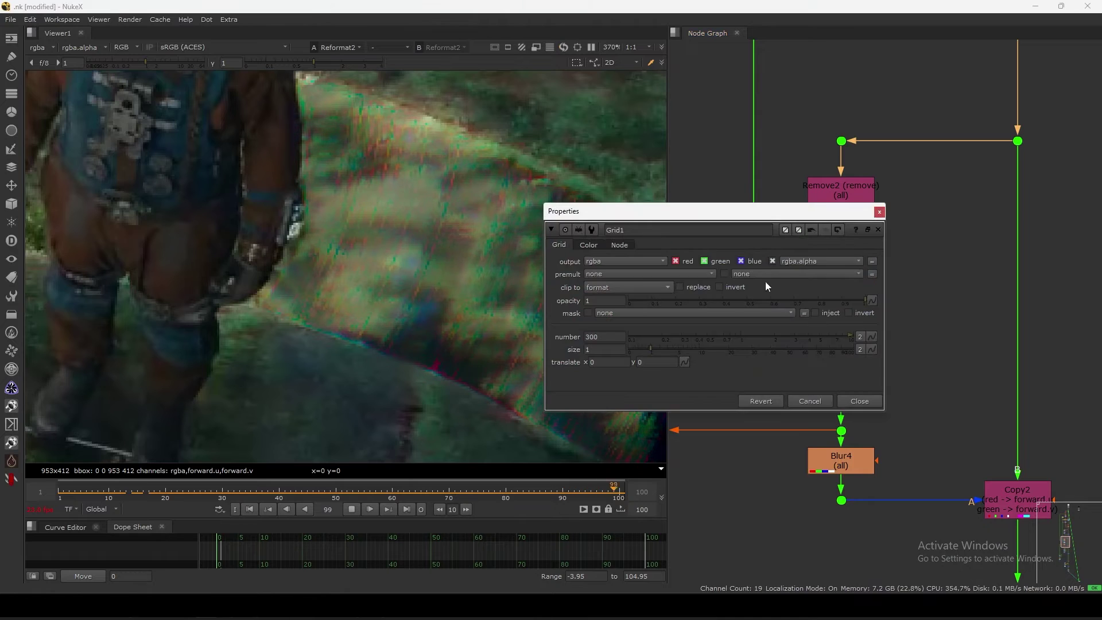
click(859, 400)
scroll(818, 396, down, 4)
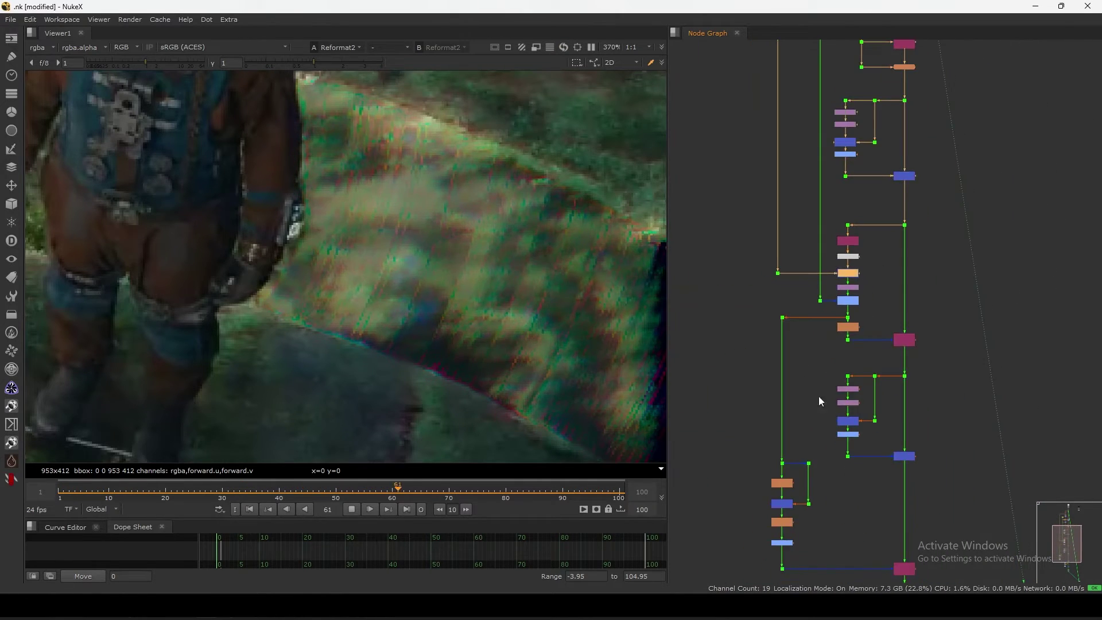
Step: Inspect the lower distortion branches and the fine fringing in the playing Reformat2 output
middle_drag(855, 483, 849, 313)
scroll(519, 243, up, 3)
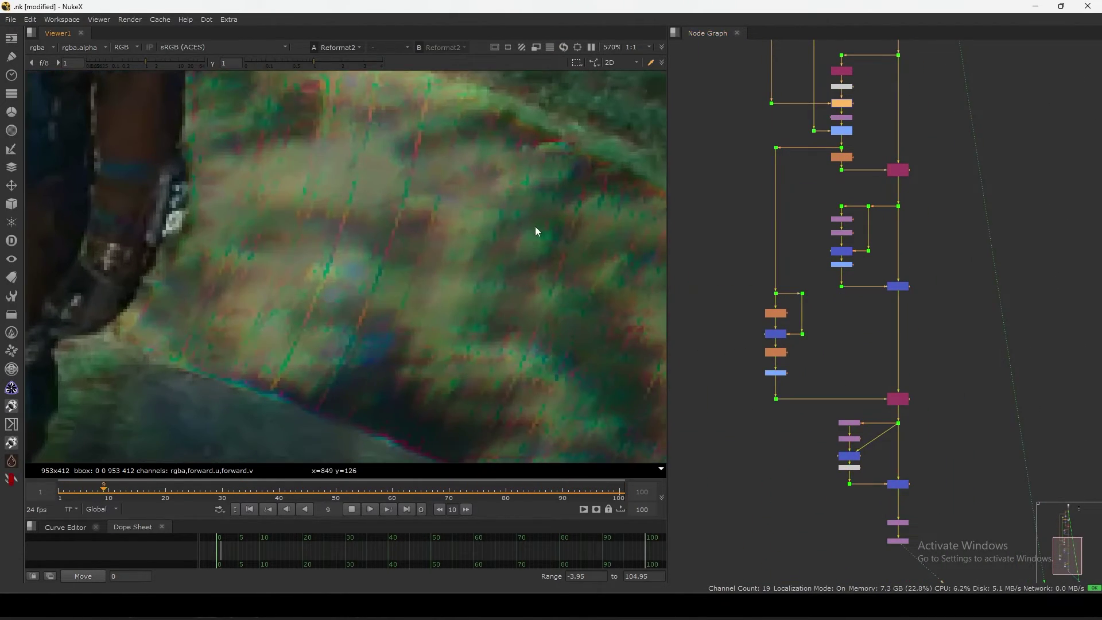
scroll(540, 241, down, 3)
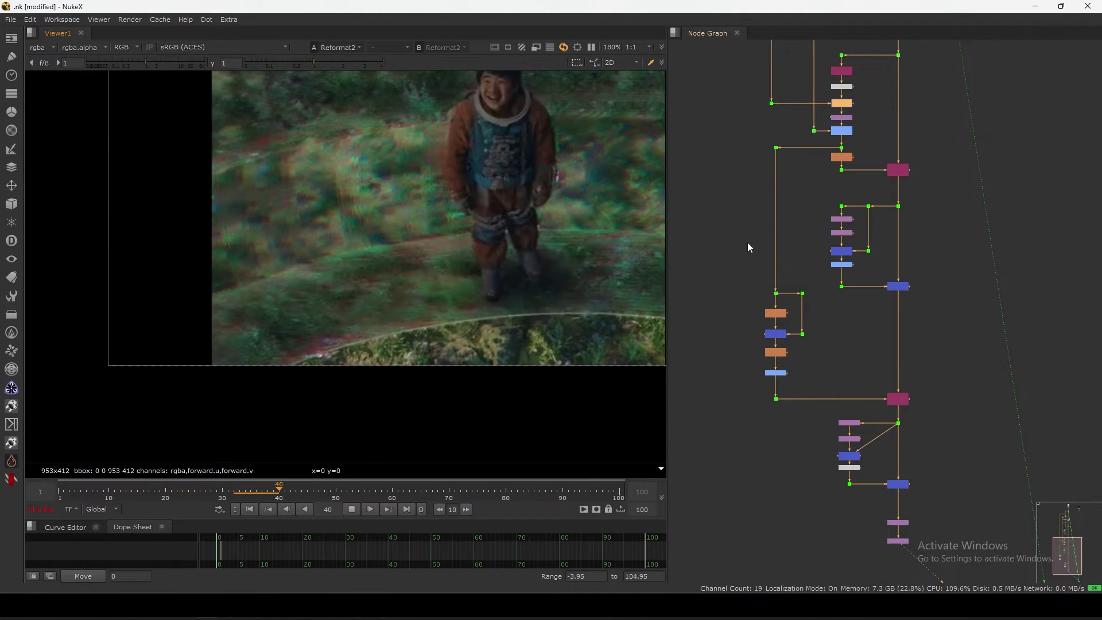
Step: Stop the playback, return to frame 1, and fit the whole image and node tree in view
scroll(757, 287, down, 4)
click(352, 509)
click(252, 509)
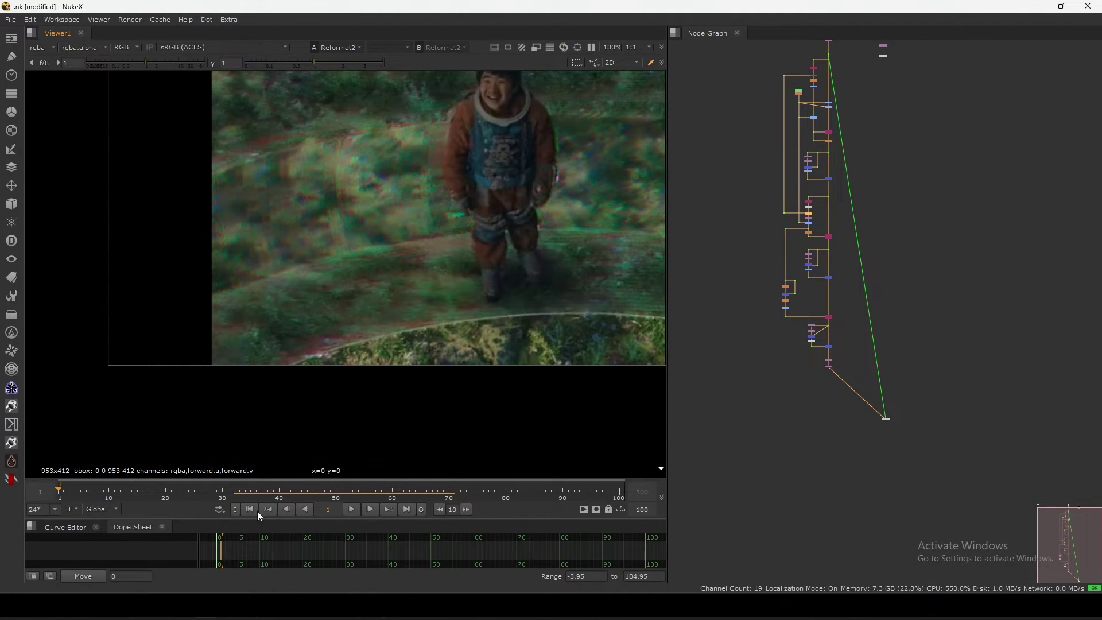
key(alt+f)
key(f)
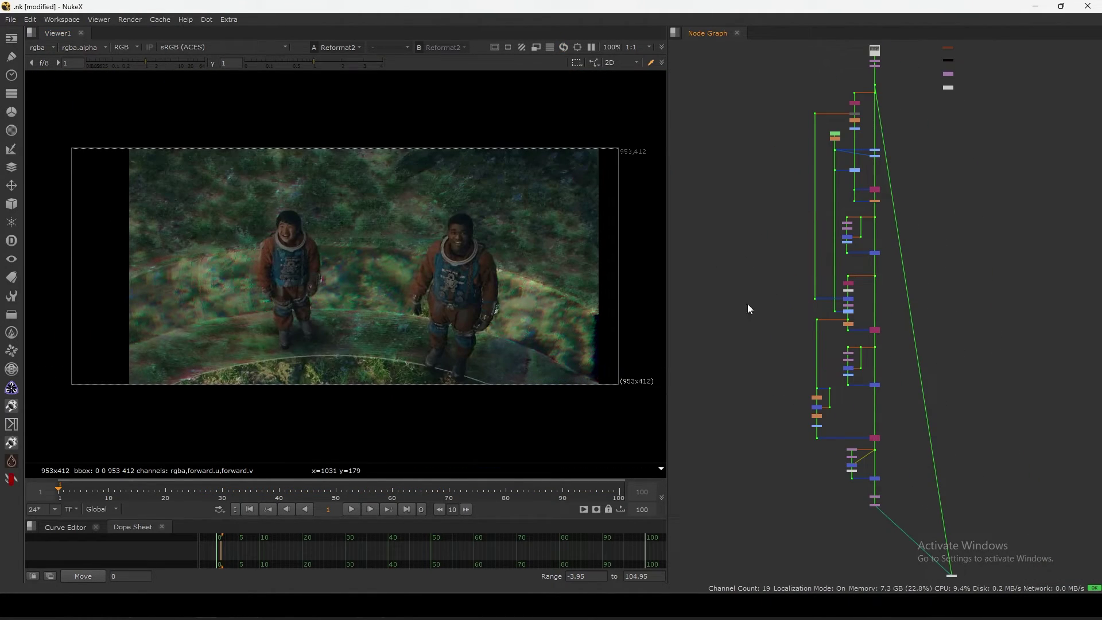
Step: Review the distortion tree from its start down to the IDistort3, IDistort4, Merge4 and Merge5 branch
drag(793, 522, 905, 81)
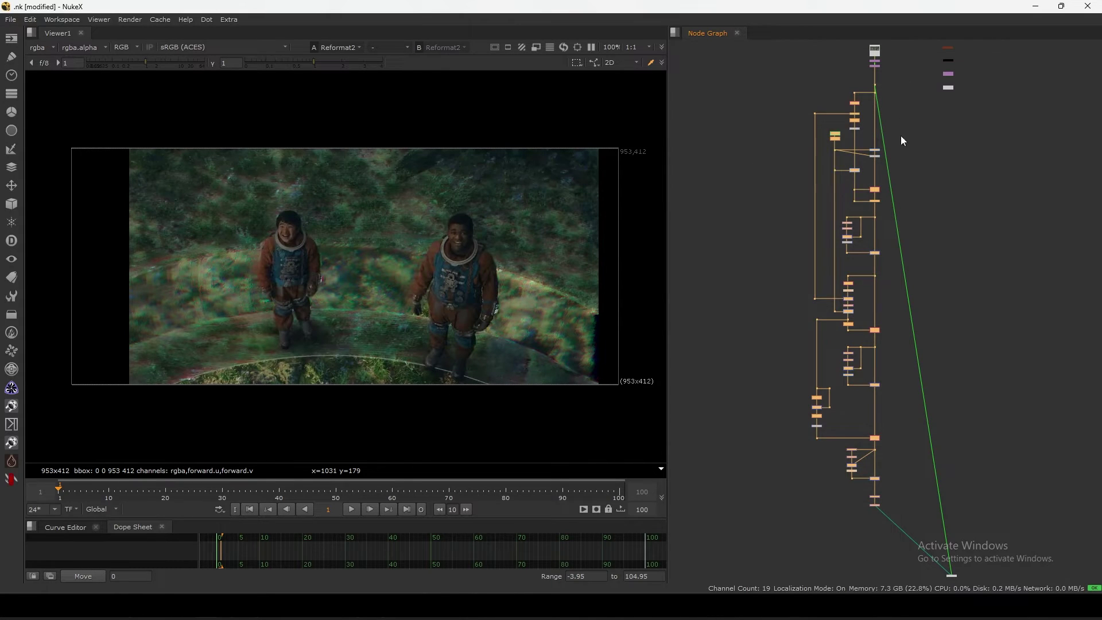
scroll(912, 155, up, 5)
middle_drag(904, 162, 828, 253)
scroll(815, 258, up, 6)
click(792, 253)
scroll(755, 291, down, 3)
middle_drag(787, 435, 818, 298)
middle_drag(795, 366, 811, 254)
middle_drag(805, 427, 829, 311)
middle_drag(801, 455, 808, 342)
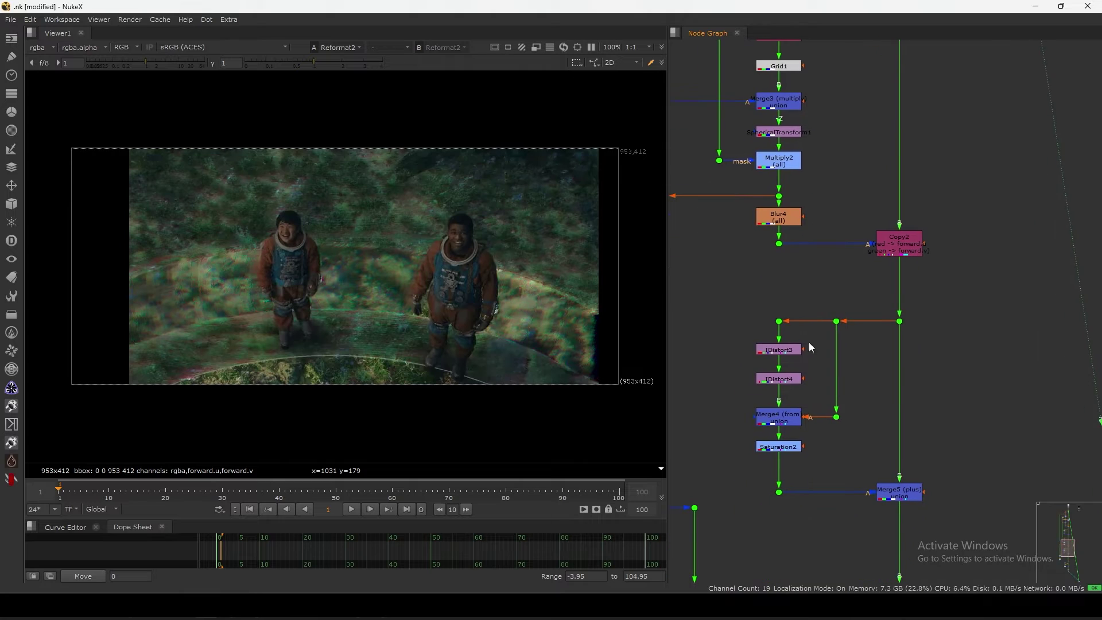
drag(727, 325, 954, 529)
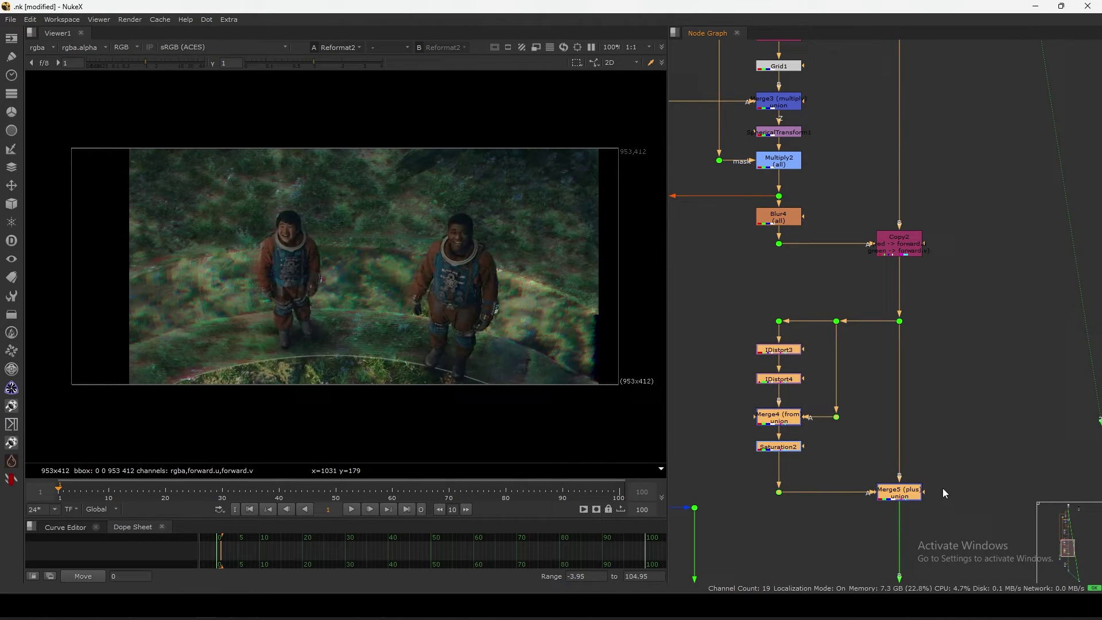
click(750, 437)
Step: Inspect the unconnected PxF_Distort, HeatWave, IDistort7 and STMap1 nodes beside the tree
key(f)
middle_drag(942, 153, 869, 327)
scroll(864, 272, up, 8)
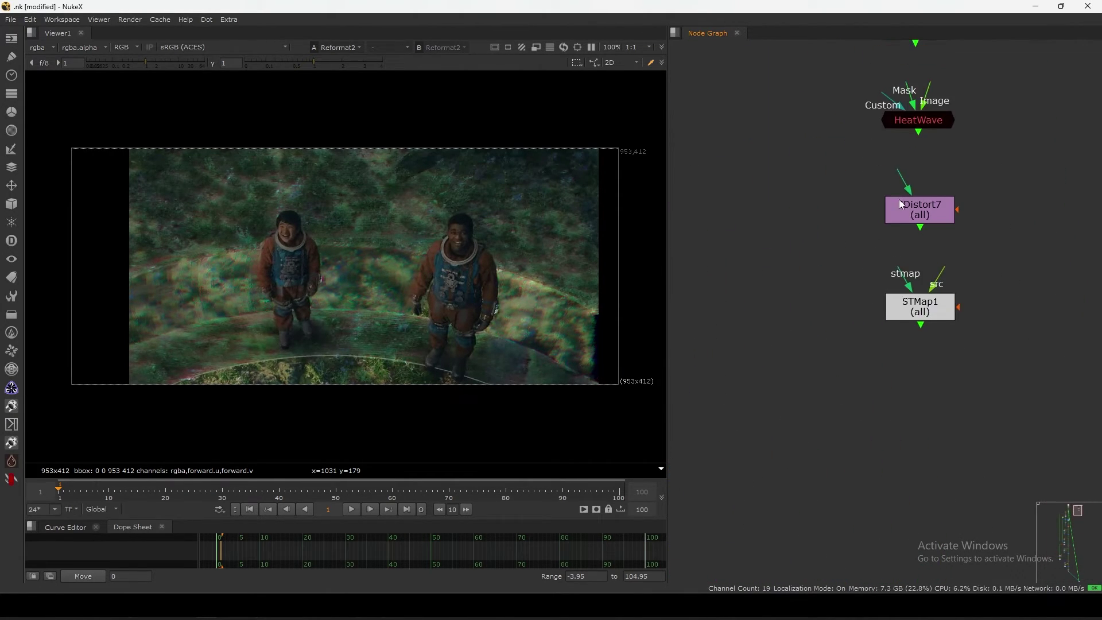
middle_drag(885, 84, 888, 225)
drag(920, 170, 896, 171)
drag(1006, 90, 790, 203)
scroll(822, 222, down, 3)
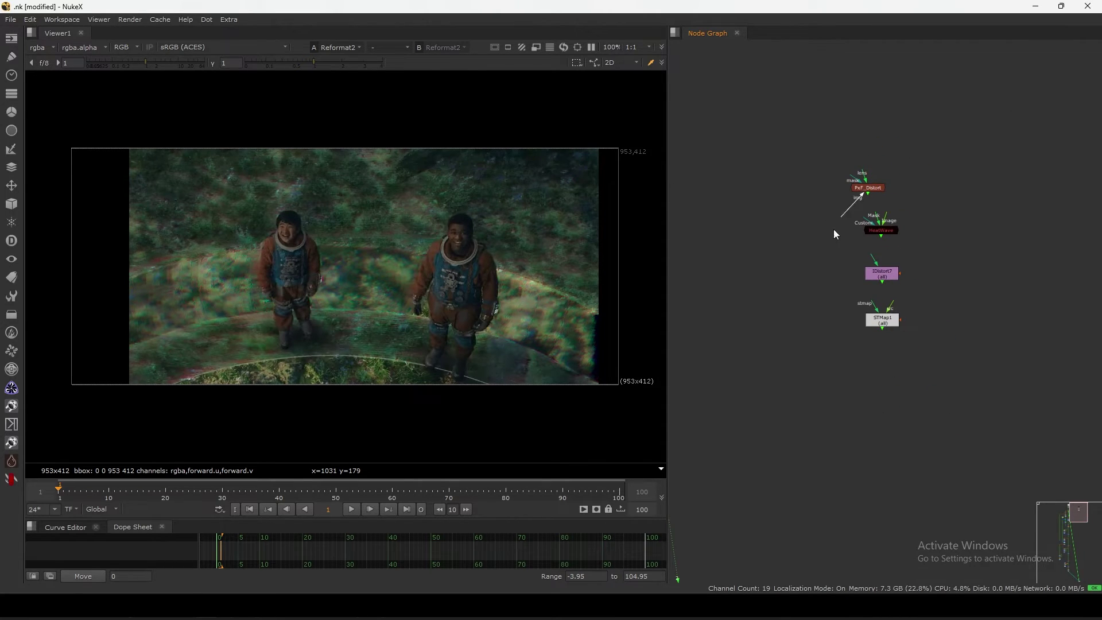
Step: Place PxF_Distort beside the main tree, connect its img input to the dot that feeds the noise branch, and view its output
middle_drag(798, 313, 873, 193)
drag(938, 75, 914, 257)
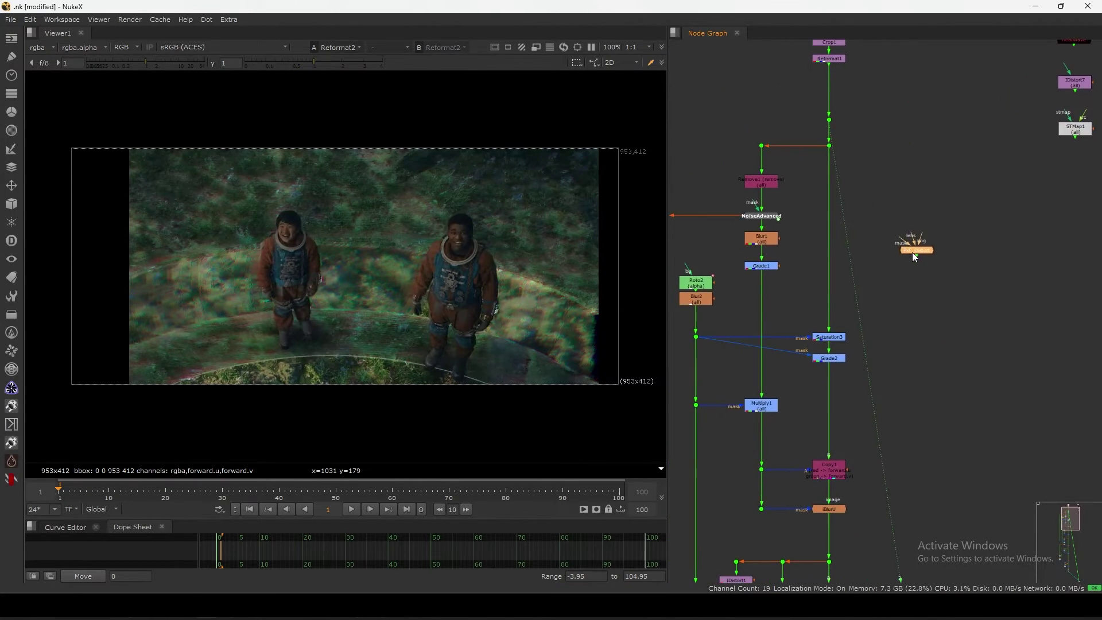
scroll(929, 212, up, 3)
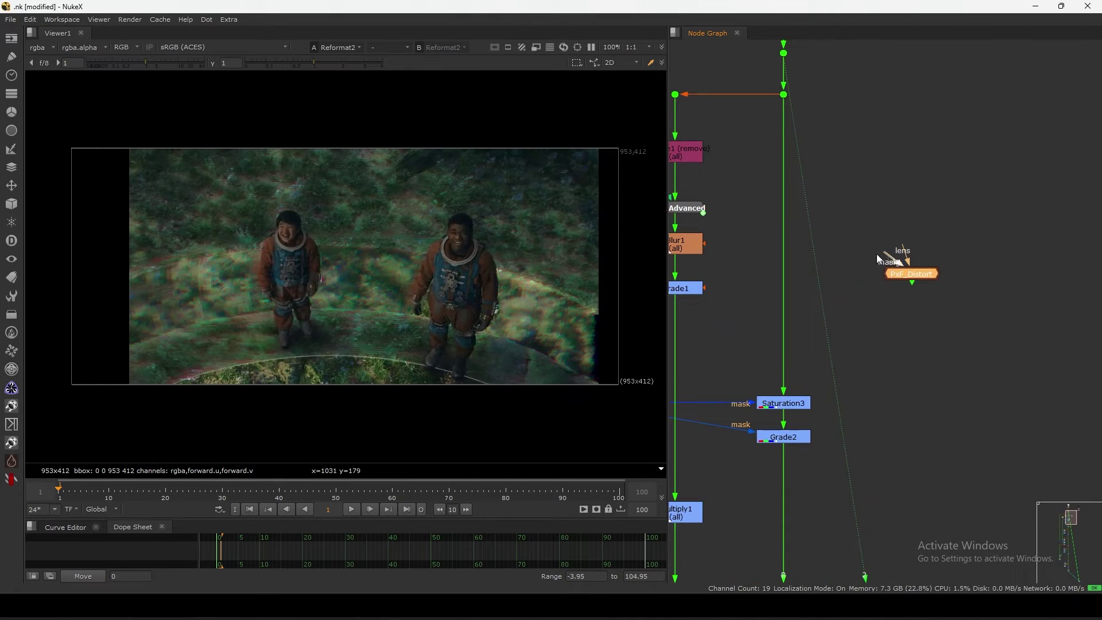
drag(867, 162, 787, 96)
drag(912, 274, 930, 268)
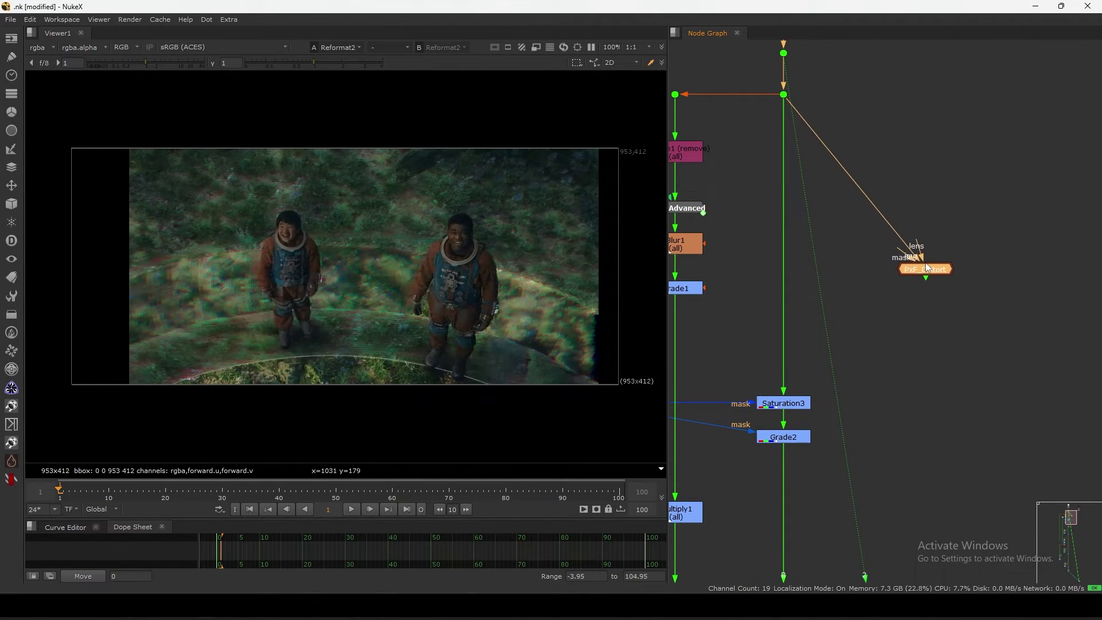
key(1)
click(880, 252)
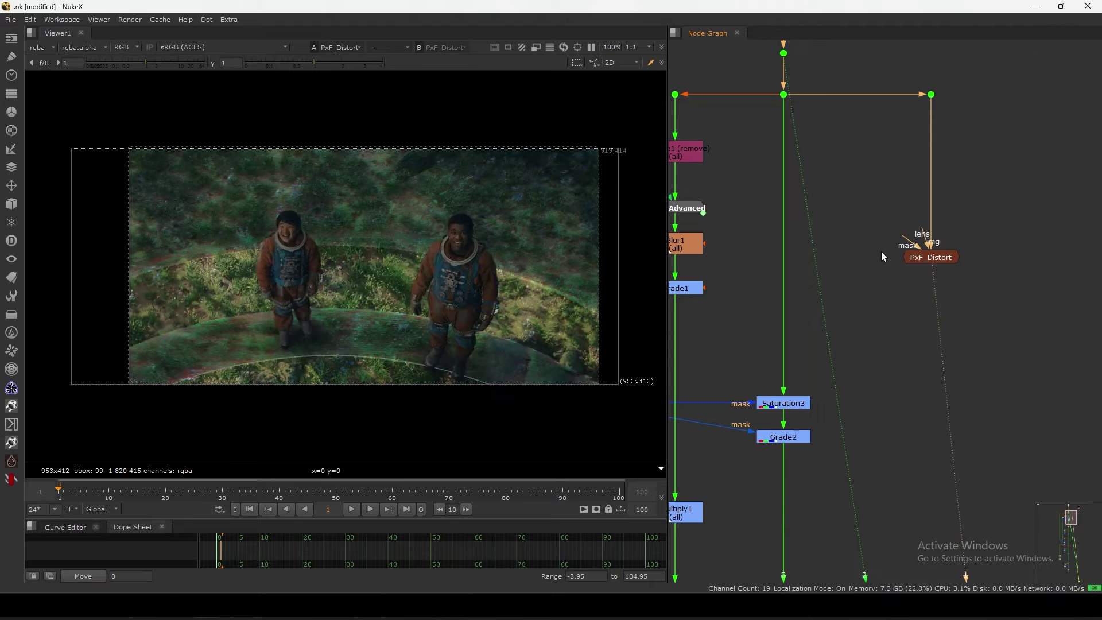
Step: Connect PxF_Distort's lens input to Grade1 and move the node slightly lower
drag(910, 233, 869, 284)
middle_drag(869, 283, 931, 264)
drag(931, 264, 775, 259)
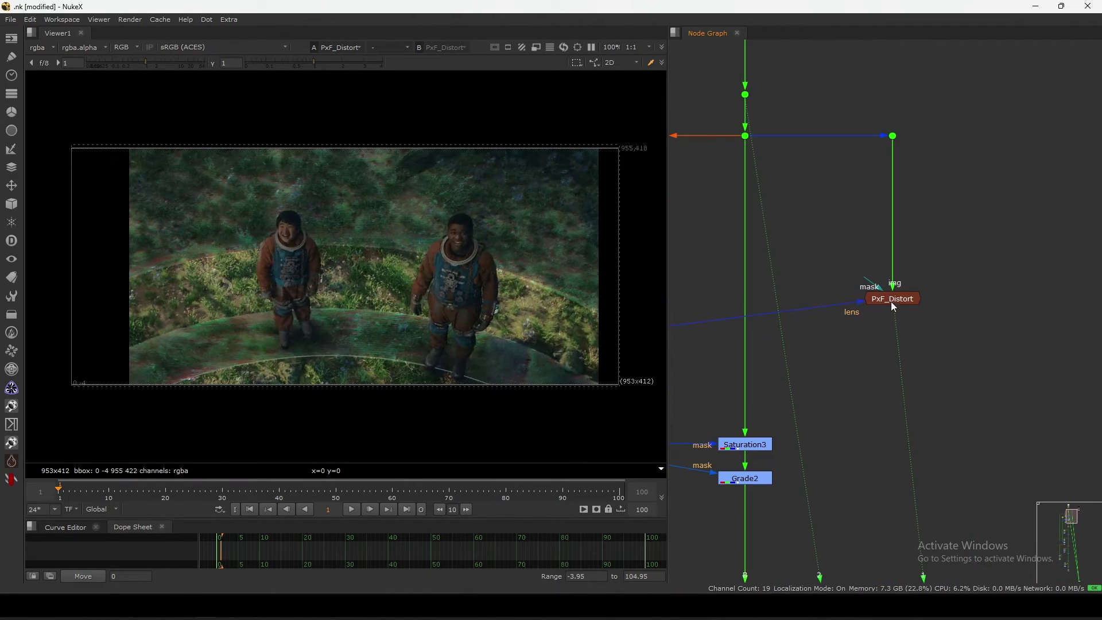
drag(891, 300, 895, 332)
Step: Open the PxF_Distort settings, set its amount to 0.2, and close them
double_click(895, 333)
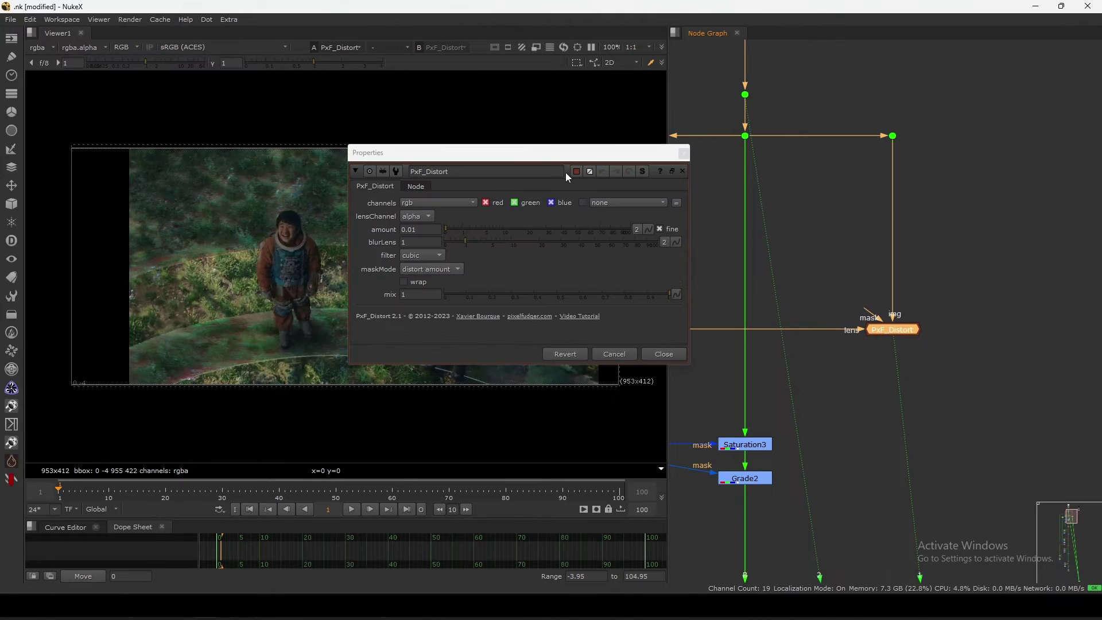
drag(566, 150, 770, 118)
scroll(411, 249, up, 5)
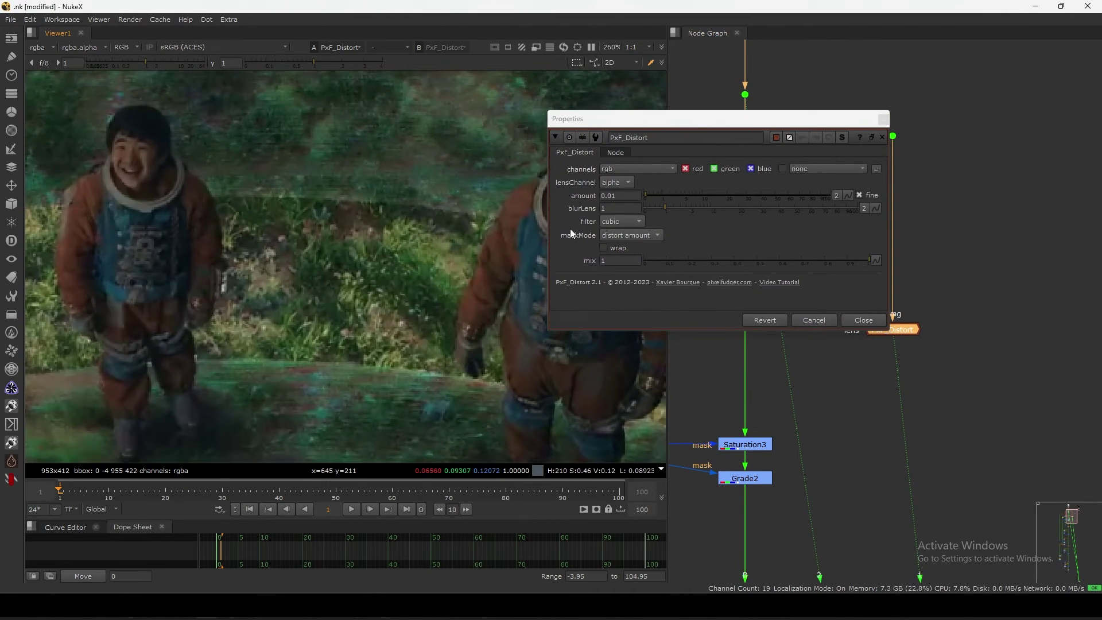
click(649, 194)
drag(649, 196, 652, 199)
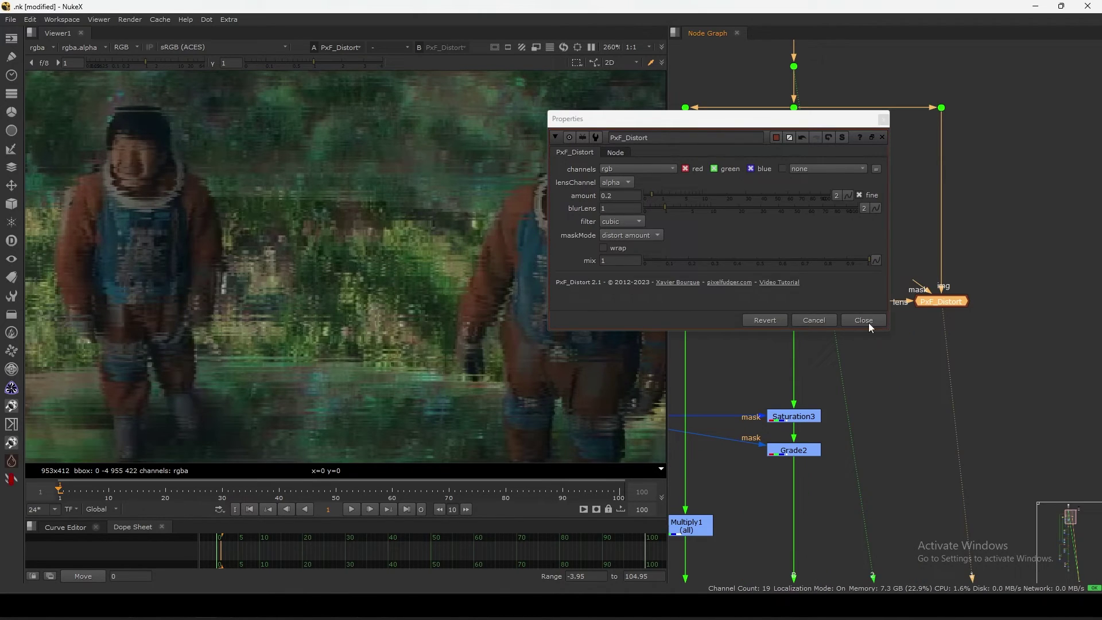
click(863, 320)
Step: Reconnect PxF_Distort's lens input to Multiply1, align the node with it, and inspect the masked distortion around the first astronaut
scroll(927, 301, down, 4)
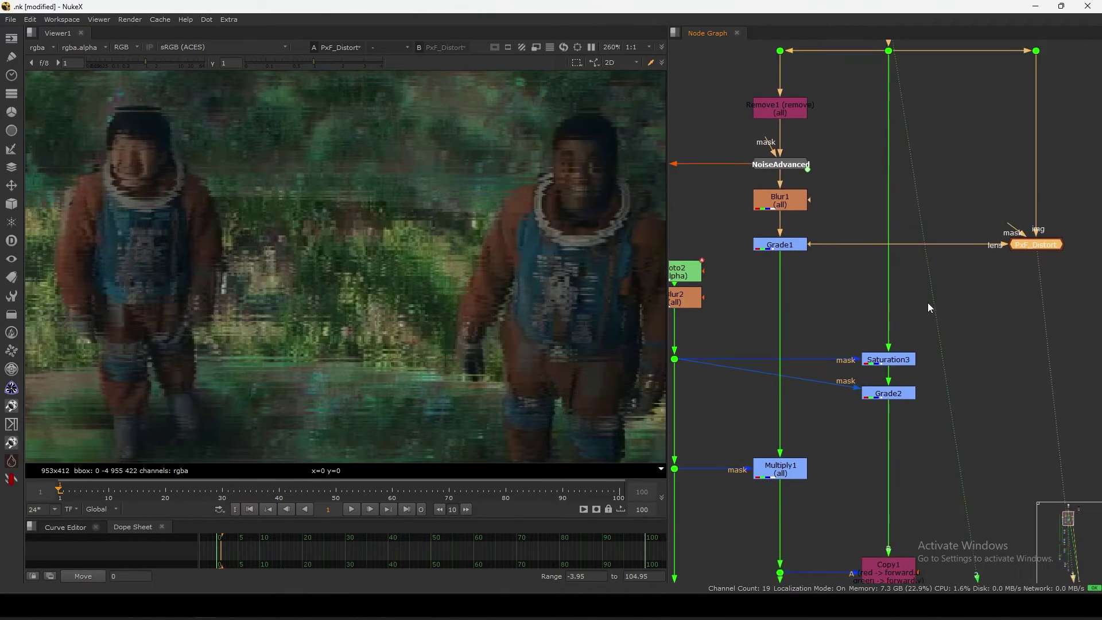
drag(952, 255, 824, 395)
middle_drag(848, 418, 785, 384)
drag(901, 222, 903, 359)
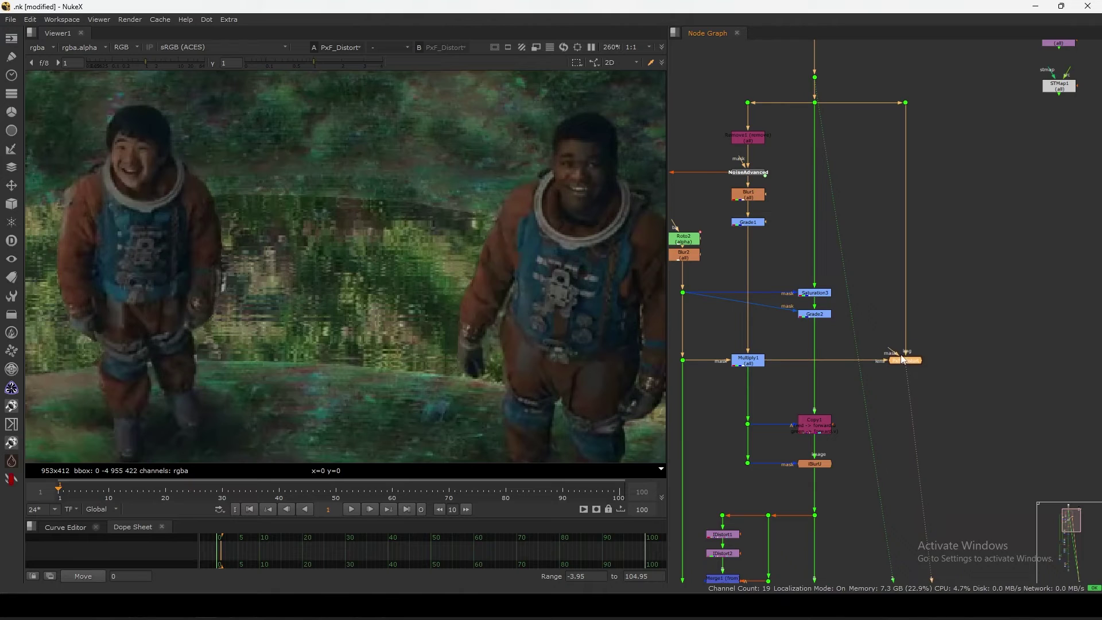
click(897, 378)
middle_drag(897, 378, 915, 351)
scroll(577, 336, down, 3)
middle_drag(429, 346, 460, 326)
scroll(302, 322, up, 3)
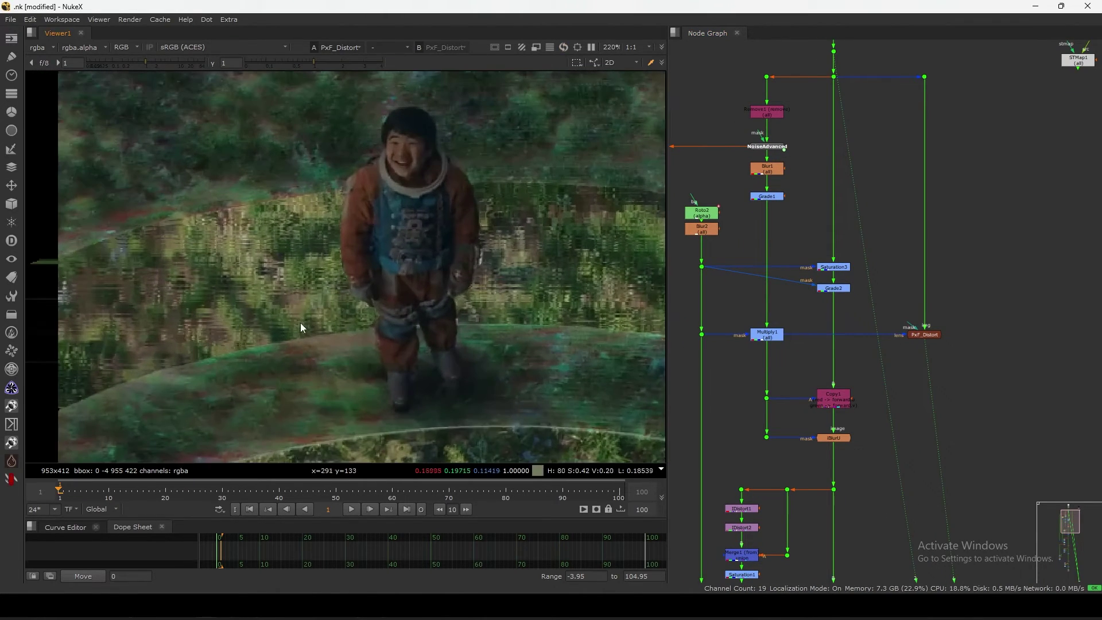
scroll(920, 339, up, 4)
Step: Open PxF_Distort's settings and its internal node graph, look over the nodes inside, and close the internal graph
double_click(920, 331)
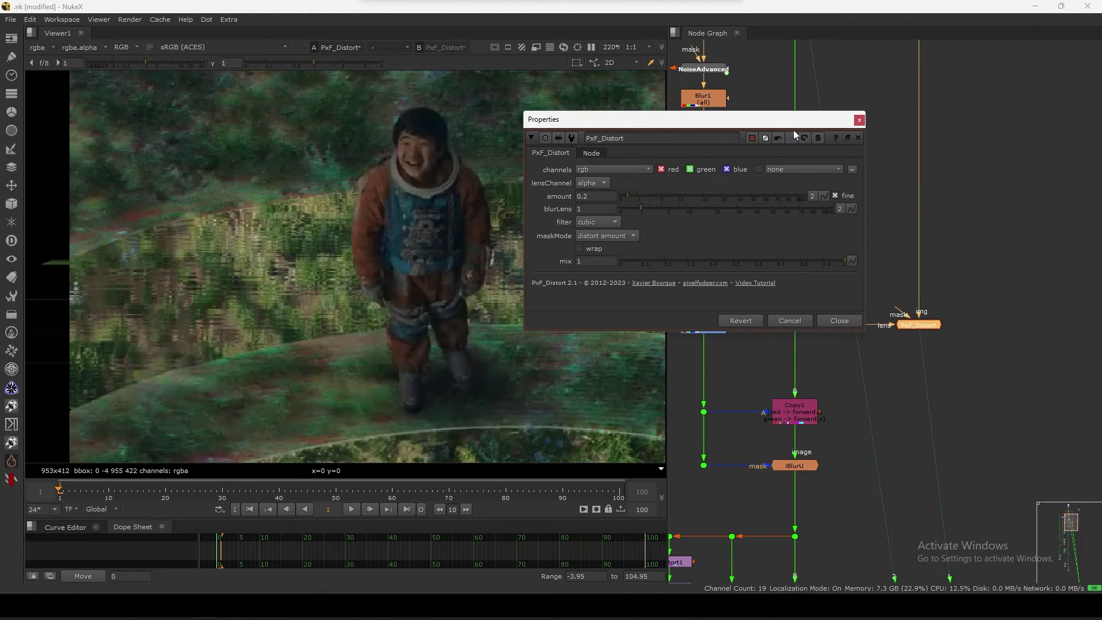
click(841, 137)
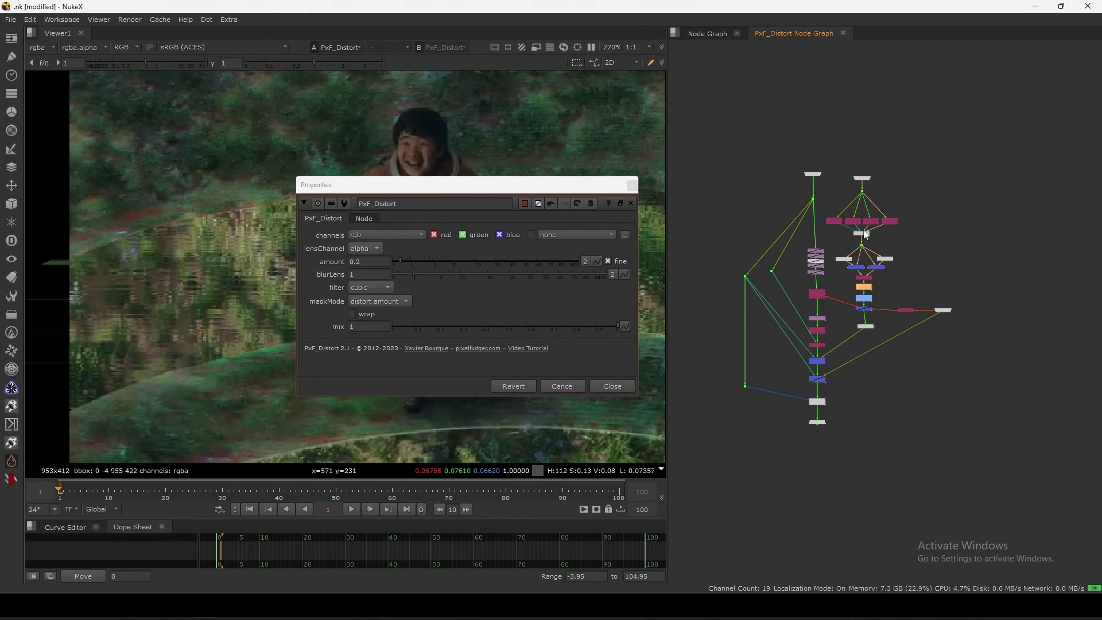
drag(970, 146, 769, 401)
click(843, 33)
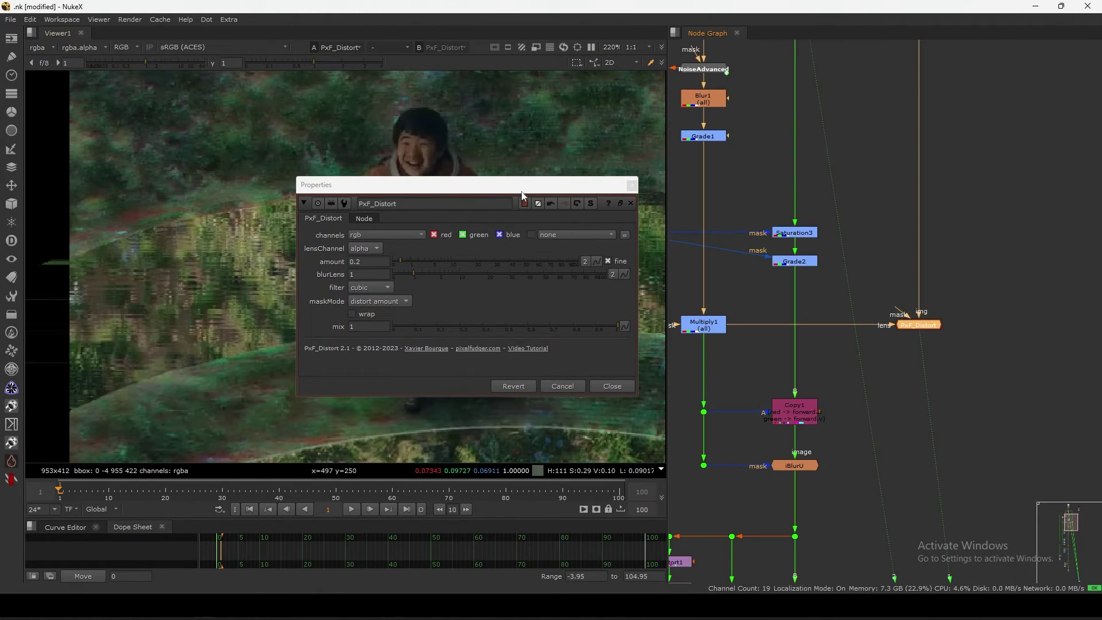
Step: Set PxF_Distort's blurLens to 0.2 and inspect the distorted ground beside the first astronaut
drag(520, 188, 824, 84)
drag(718, 171, 704, 177)
middle_drag(355, 240, 395, 292)
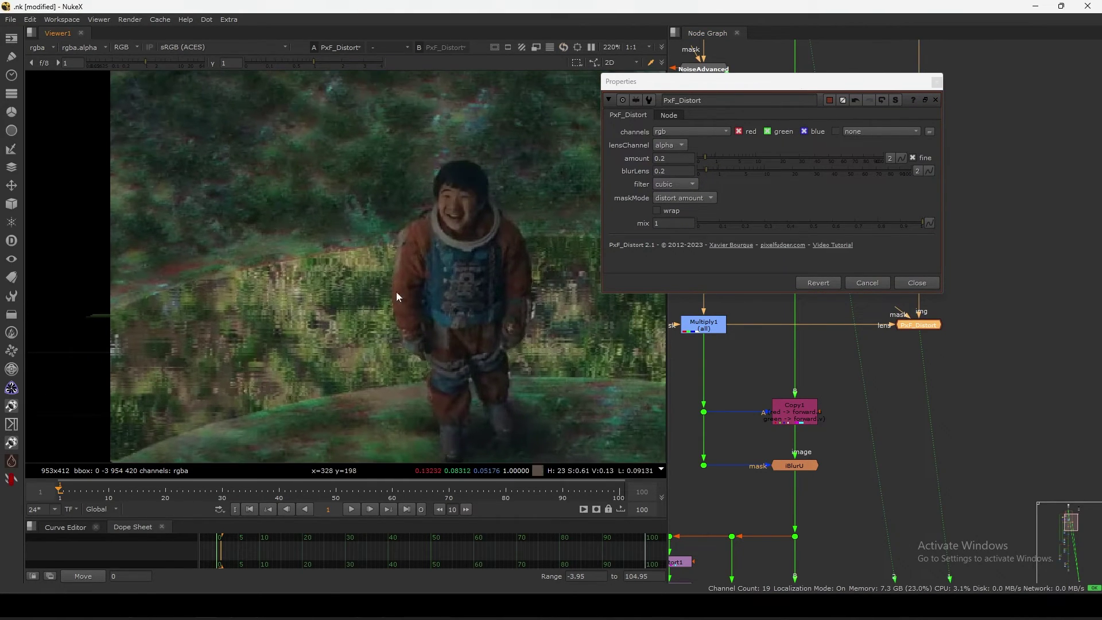
Step: Limit PxF_Distort to the red channel, set its amount to 0.7 and blurLens to 0.8, and close its settings
drag(336, 118, 234, 210)
click(804, 131)
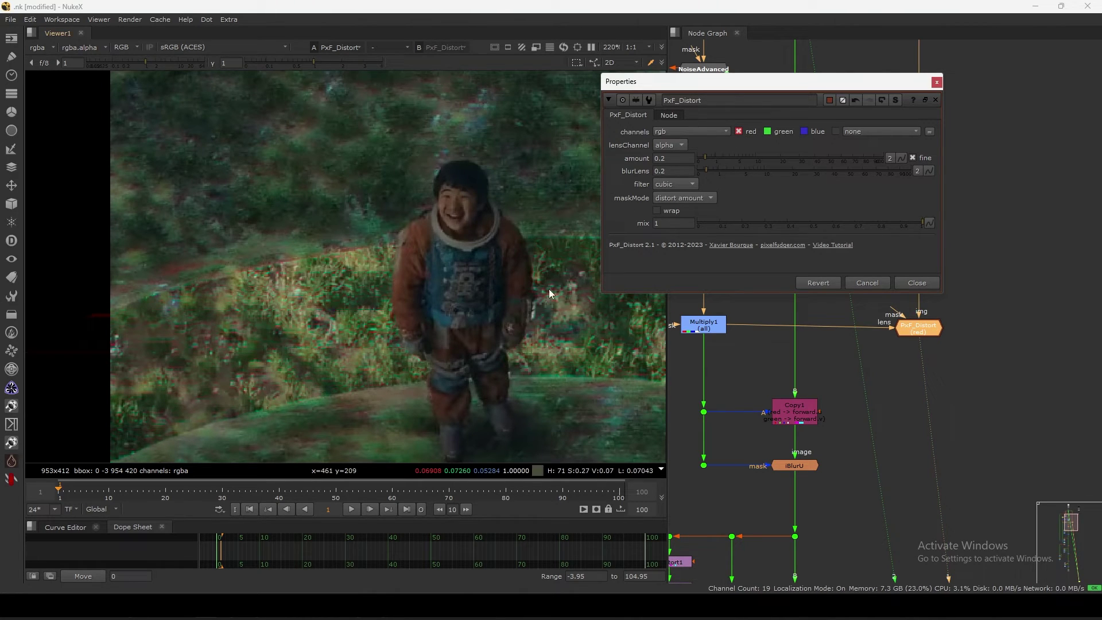
scroll(346, 329, up, 3)
drag(706, 163, 713, 158)
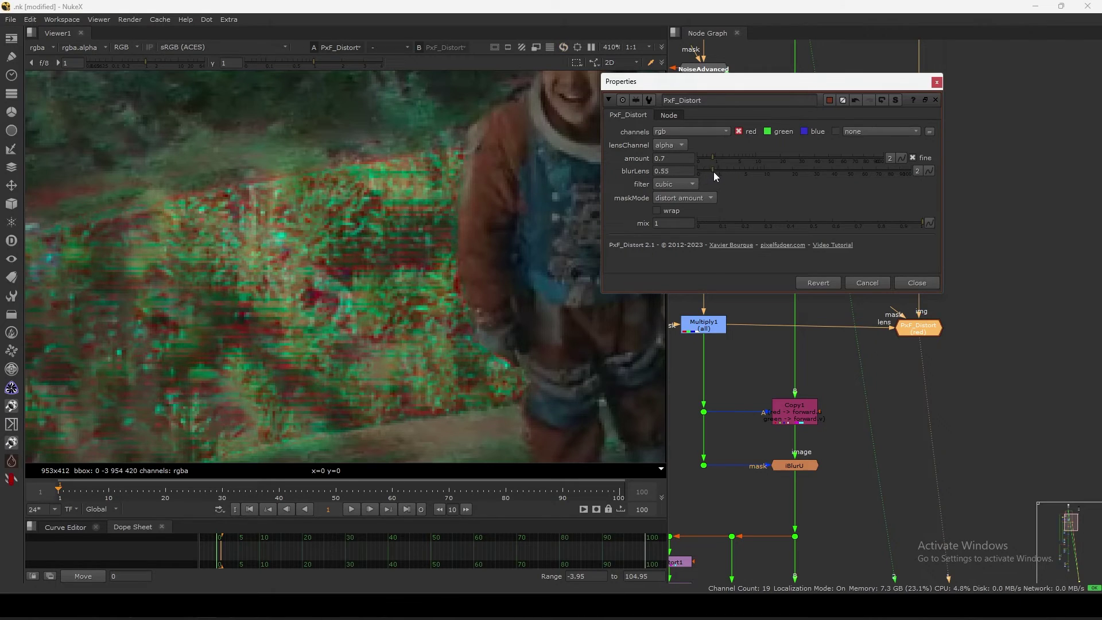
click(928, 284)
Step: Duplicate PxF_Distort directly below itself, with the copy's lens input on Multiply1, view the copy and open its settings
middle_drag(957, 306, 950, 299)
click(949, 298)
drag(918, 323, 696, 322)
key(ctrl+c)
key(ctrl+v)
key(1)
double_click(911, 360)
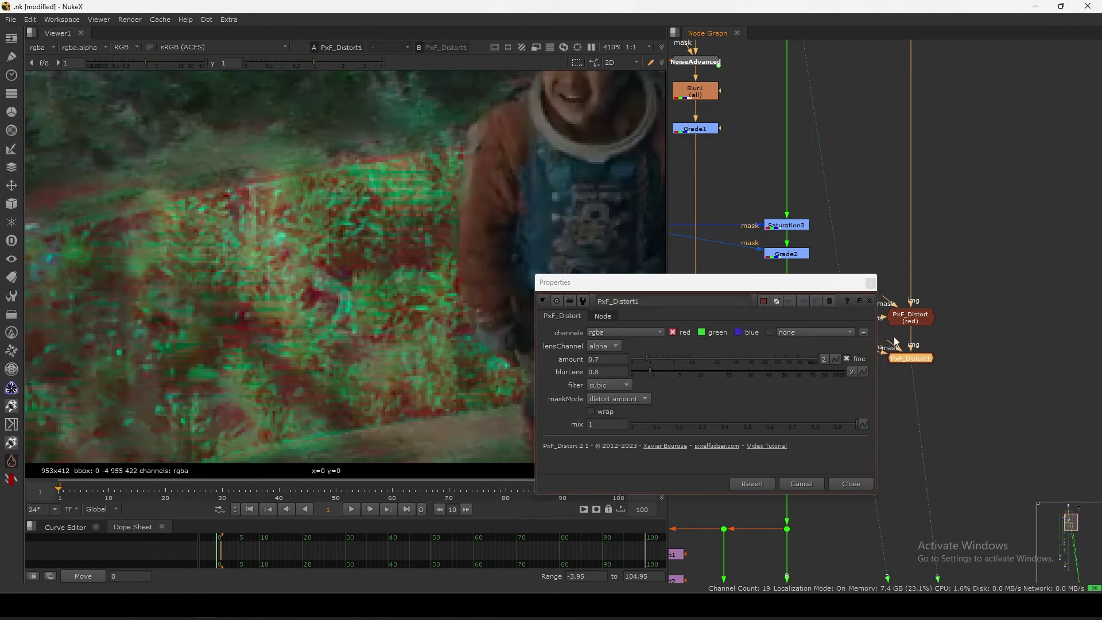
Step: Limit PxF_Distort1 to the green channel, set its amount to 0.2, close its settings, and inspect the colour-split ground
click(715, 331)
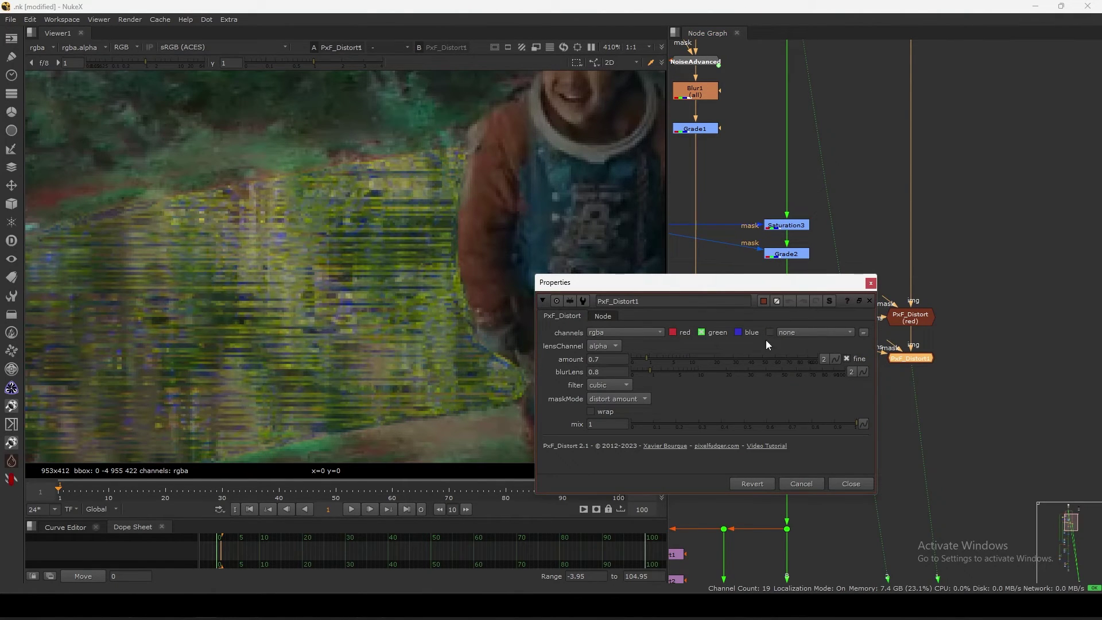
drag(649, 360, 639, 361)
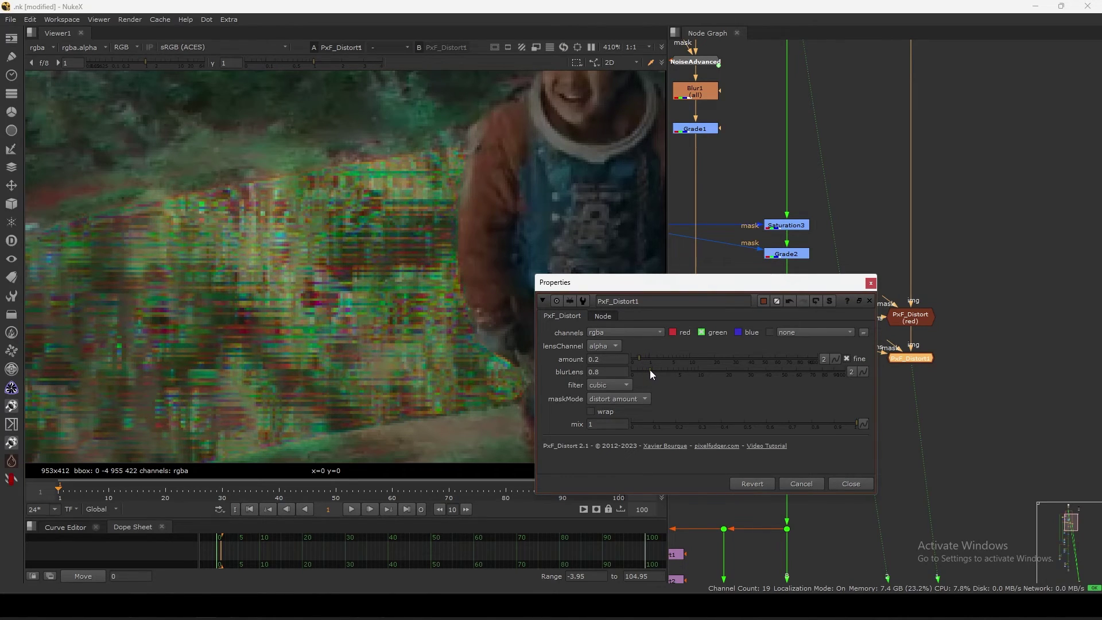
click(870, 283)
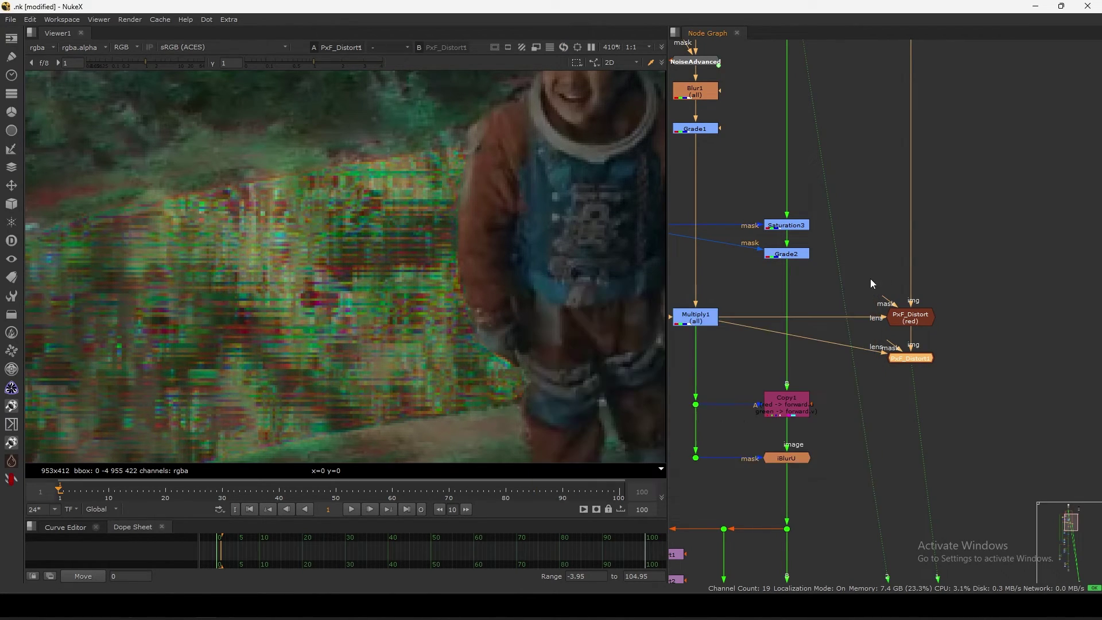
scroll(881, 282, down, 4)
scroll(454, 287, down, 4)
middle_drag(428, 386, 423, 372)
middle_drag(482, 338, 416, 369)
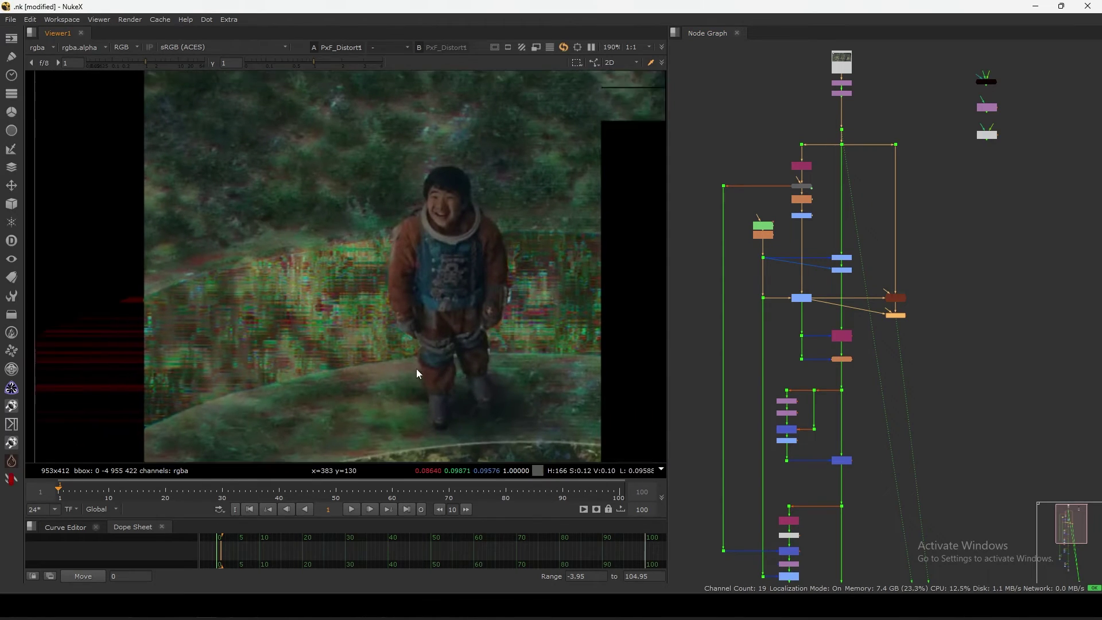
scroll(897, 295, up, 5)
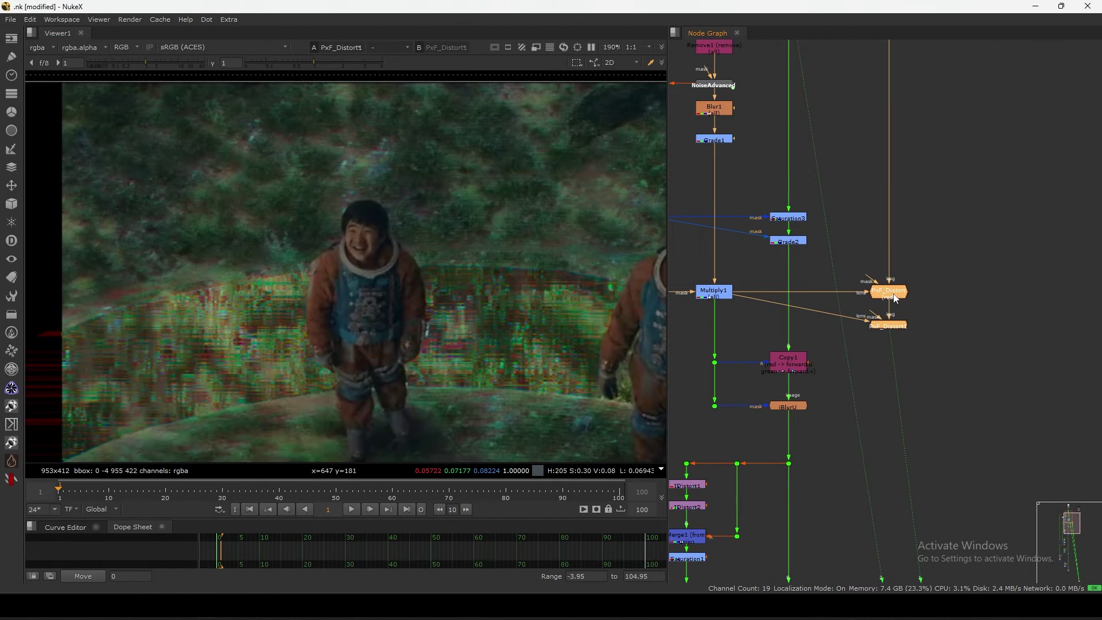
Step: Copy the Merge1 and Saturation1 nodes from the IDistort1 and IDistort2 branch
scroll(897, 295, down, 2)
middle_drag(914, 291, 902, 320)
middle_drag(757, 422, 822, 319)
scroll(830, 368, up, 3)
middle_drag(831, 367, 869, 322)
drag(910, 327, 783, 395)
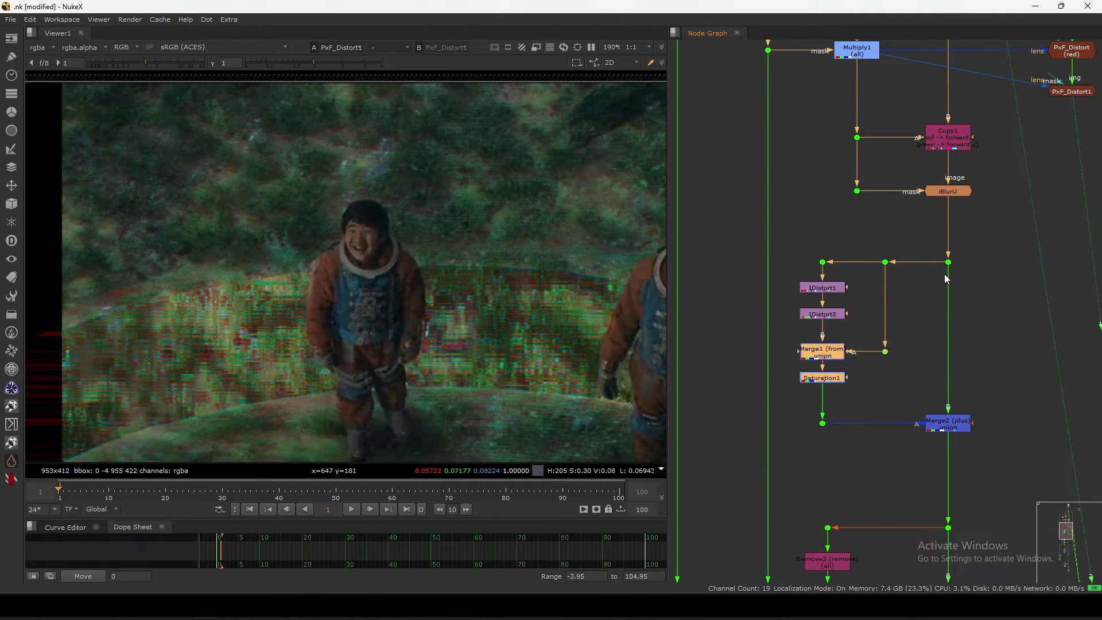
middle_drag(945, 274, 794, 431)
scroll(793, 431, down, 2)
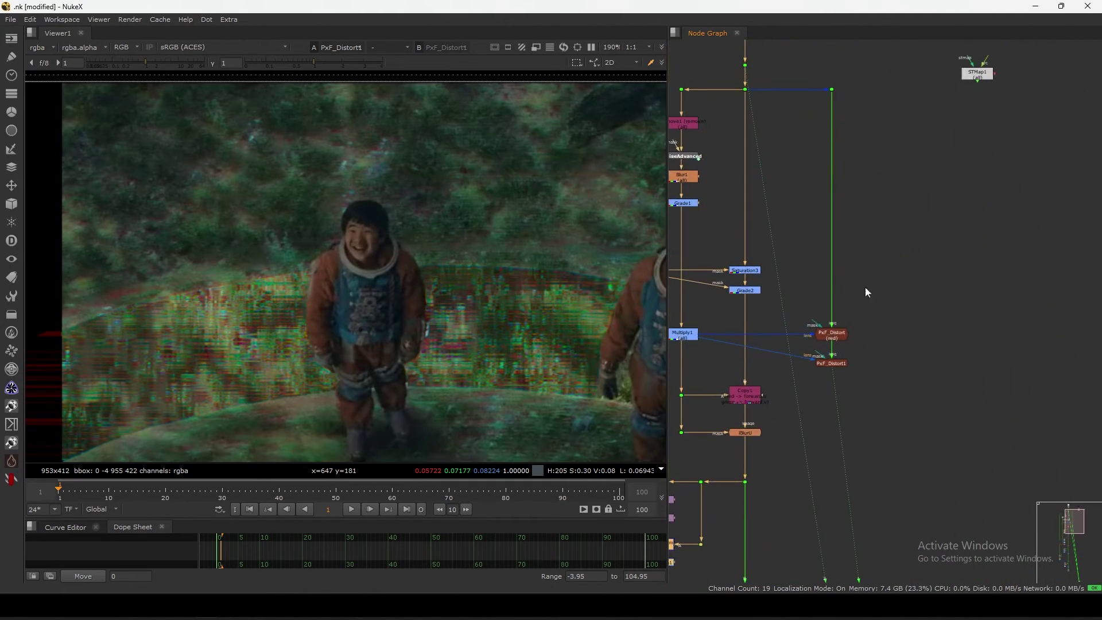
Step: Move the two PxF_Distort nodes and their feeding dot farther away from the main trunk
drag(902, 54, 790, 384)
drag(840, 335, 877, 340)
click(914, 362)
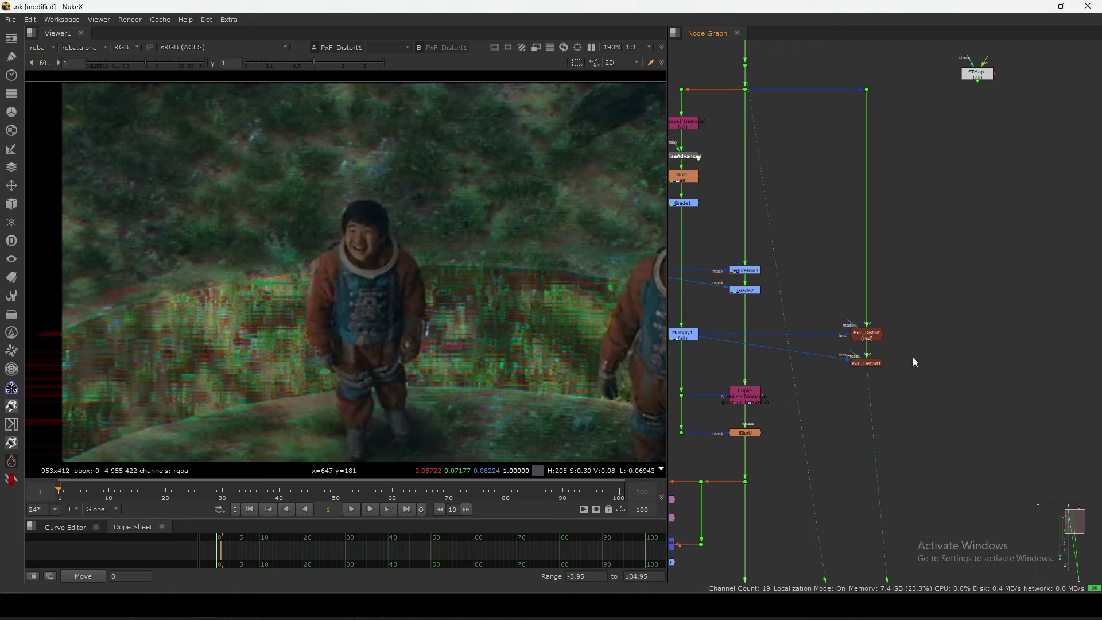
Step: Paste the Merge and Saturation pair below PxF_Distort1 and connect the Merge's A input to a new dot above PxF_Distort
key(ctrl+v)
drag(849, 393, 870, 400)
ctrl+click(866, 253)
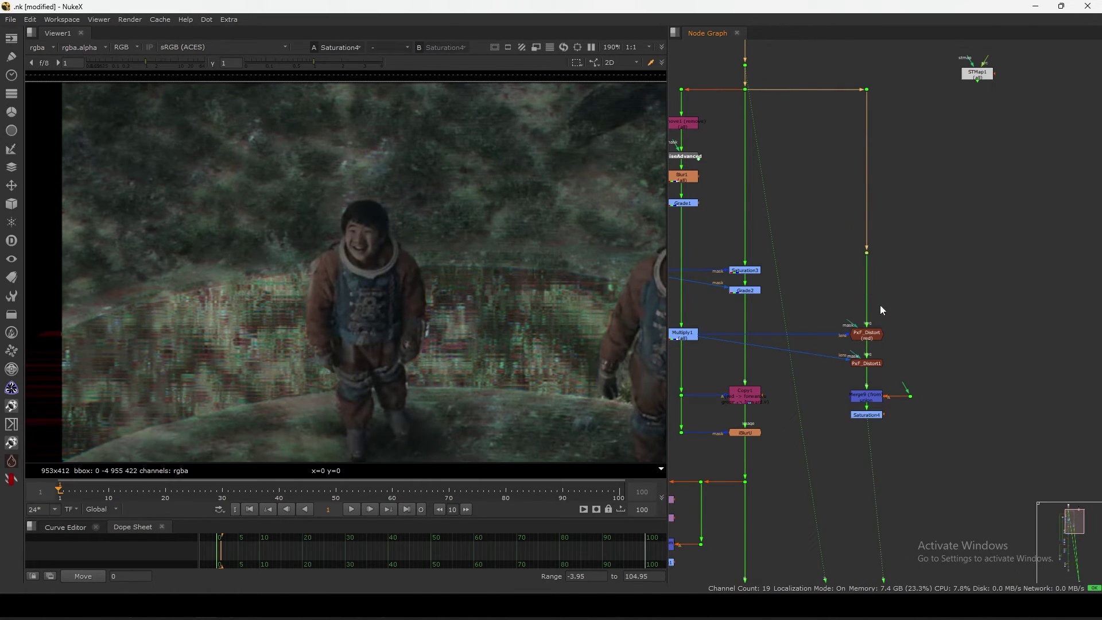
drag(906, 363, 866, 254)
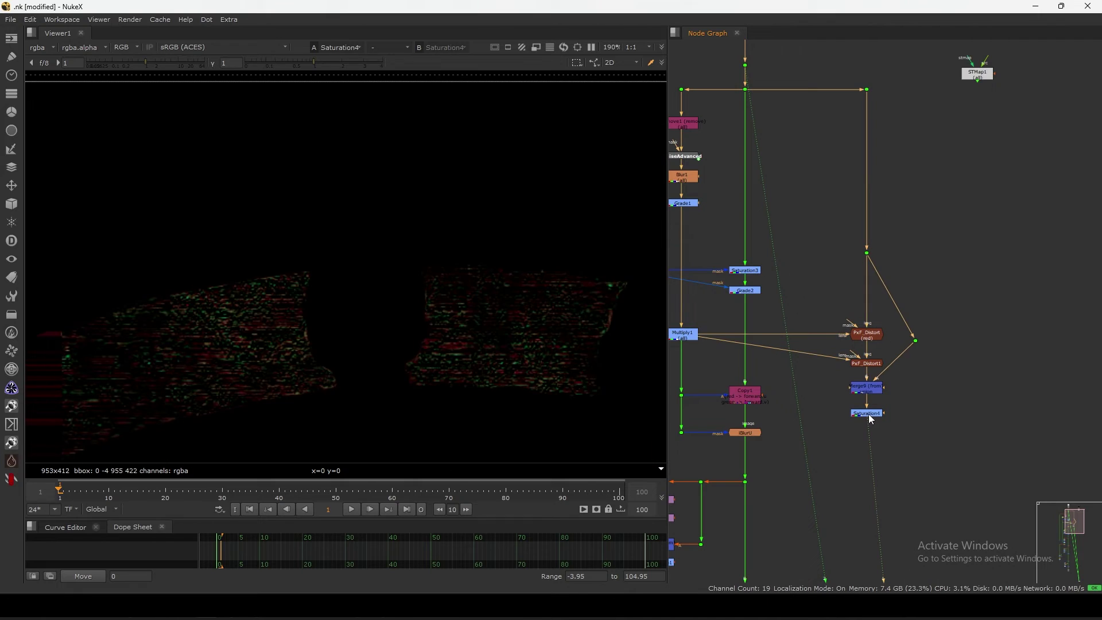
Step: Merge Saturation4 as A over the unprocessed source from the side dot as B, and view the new Merge
double_click(869, 415)
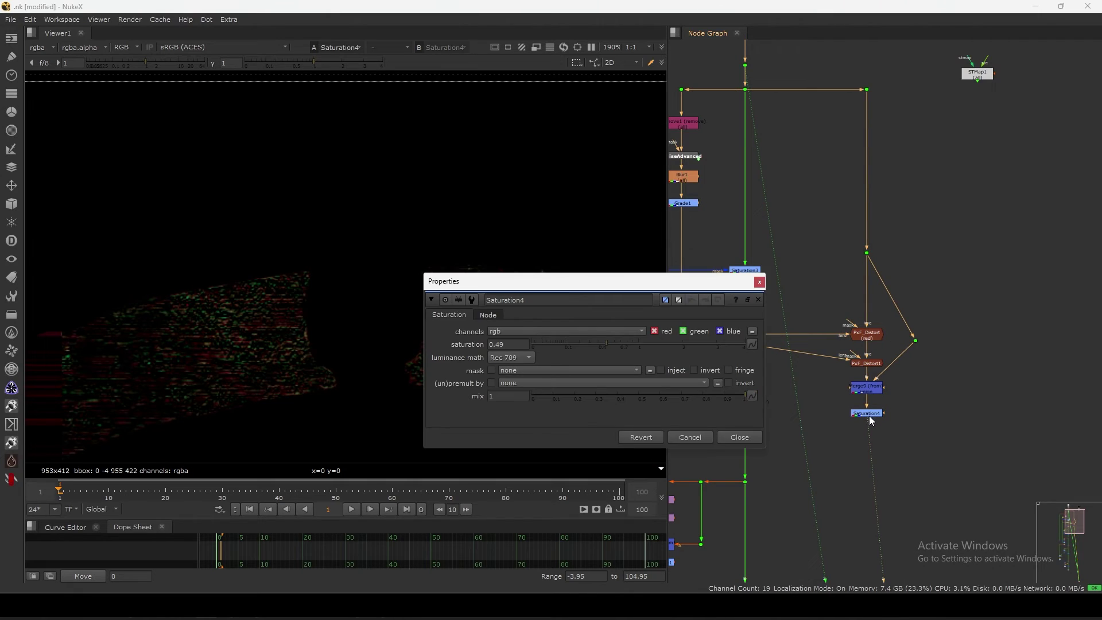
key(m)
drag(870, 418, 912, 420)
drag(891, 418, 916, 417)
key(1)
click(947, 372)
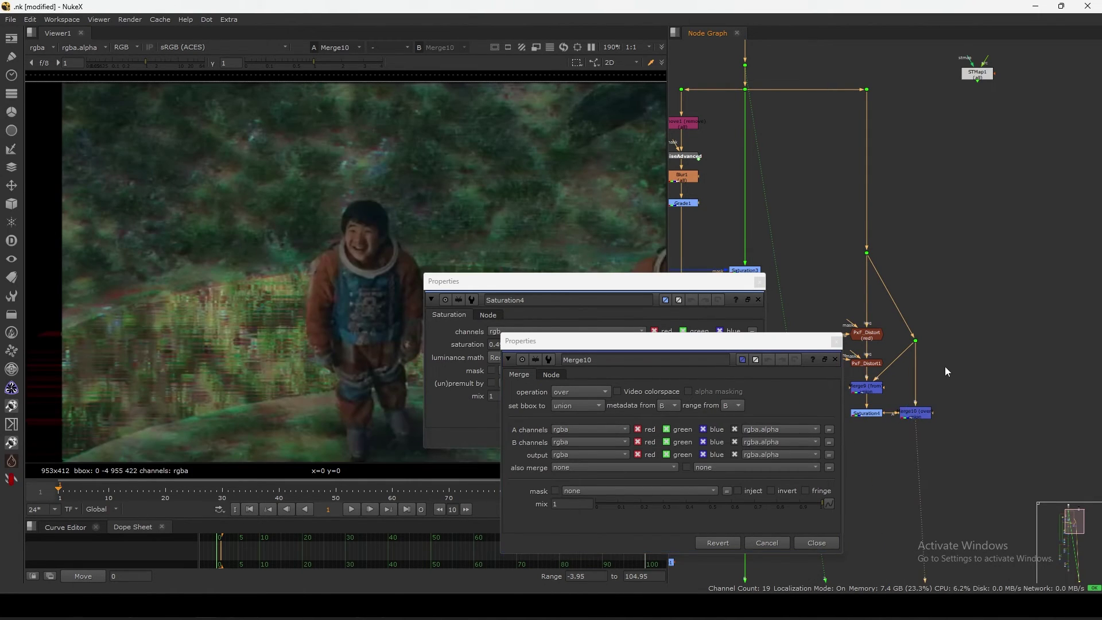
Step: Set Merge10's operation to plus, compare the result with the merge disabled and enabled, and close both property windows
scroll(918, 402, up, 2)
click(962, 333)
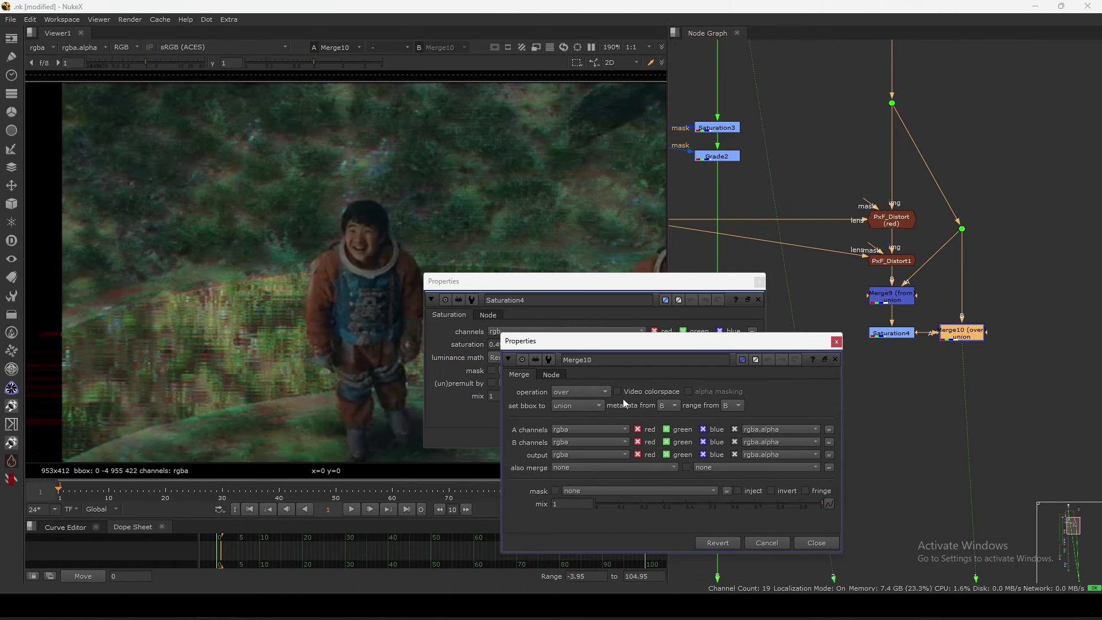
click(580, 392)
click(578, 416)
key(d)
key(d)
click(836, 341)
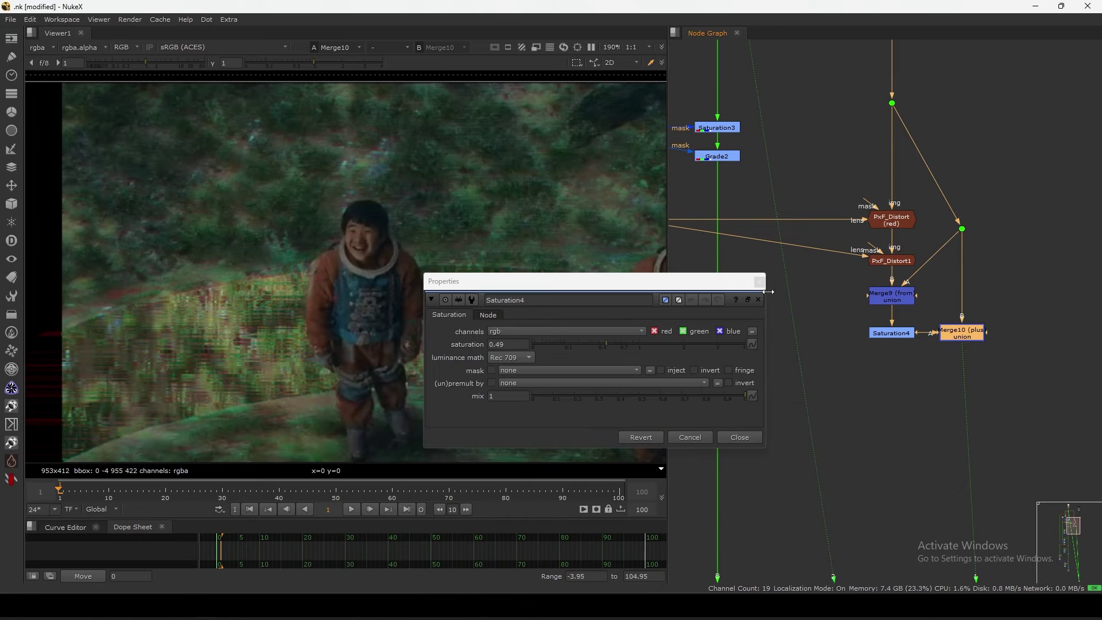
click(758, 281)
scroll(489, 345, up, 2)
middle_drag(498, 352, 516, 318)
middle_drag(313, 344, 605, 310)
Step: Move Merge10 lower and align the side dot with it and with Merge9 to tidy the connections
drag(946, 341, 959, 408)
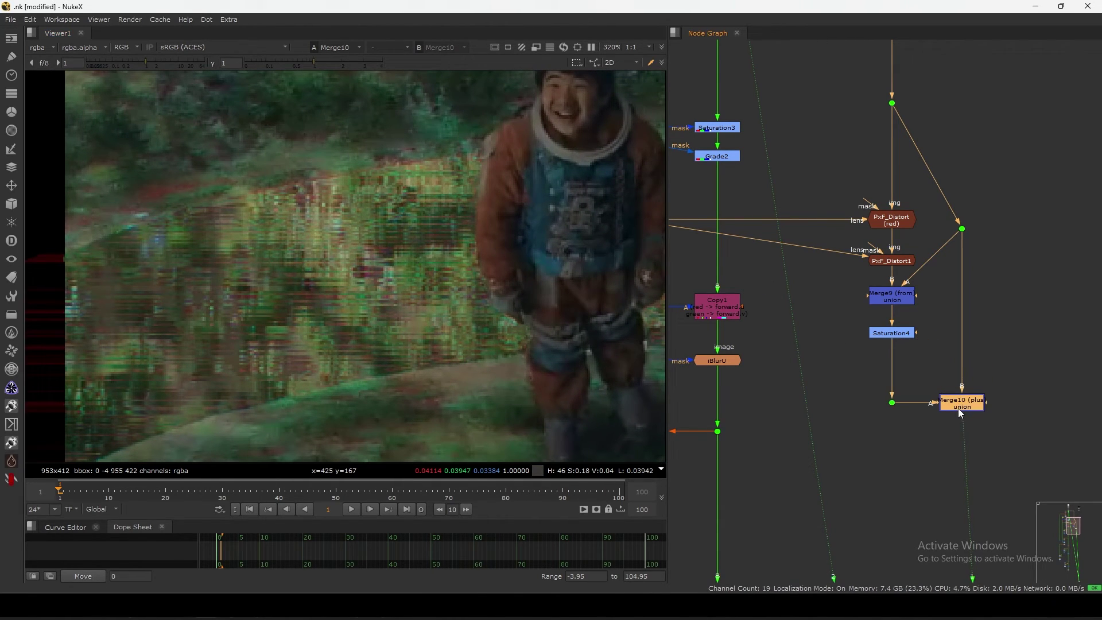
drag(962, 228, 962, 295)
drag(1013, 266, 982, 406)
click(935, 367)
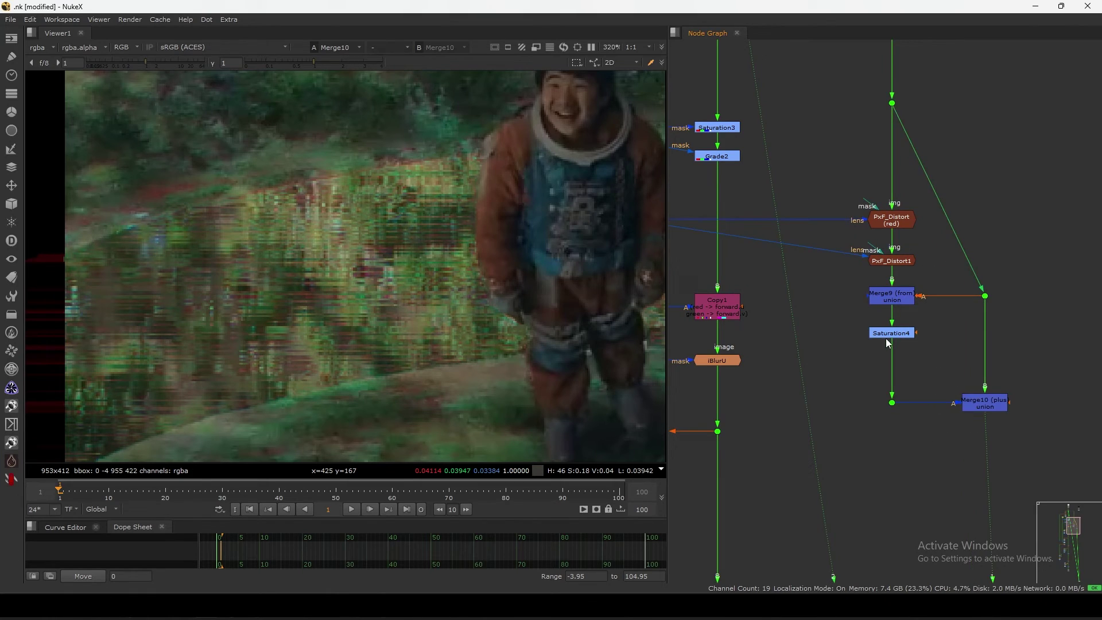
Step: Raise Saturation4's saturation to 0.62 and close its settings
double_click(892, 332)
mouse_move(605, 344)
mouse_down()
mouse_move(627, 344)
mouse_move(615, 345)
mouse_up()
click(760, 282)
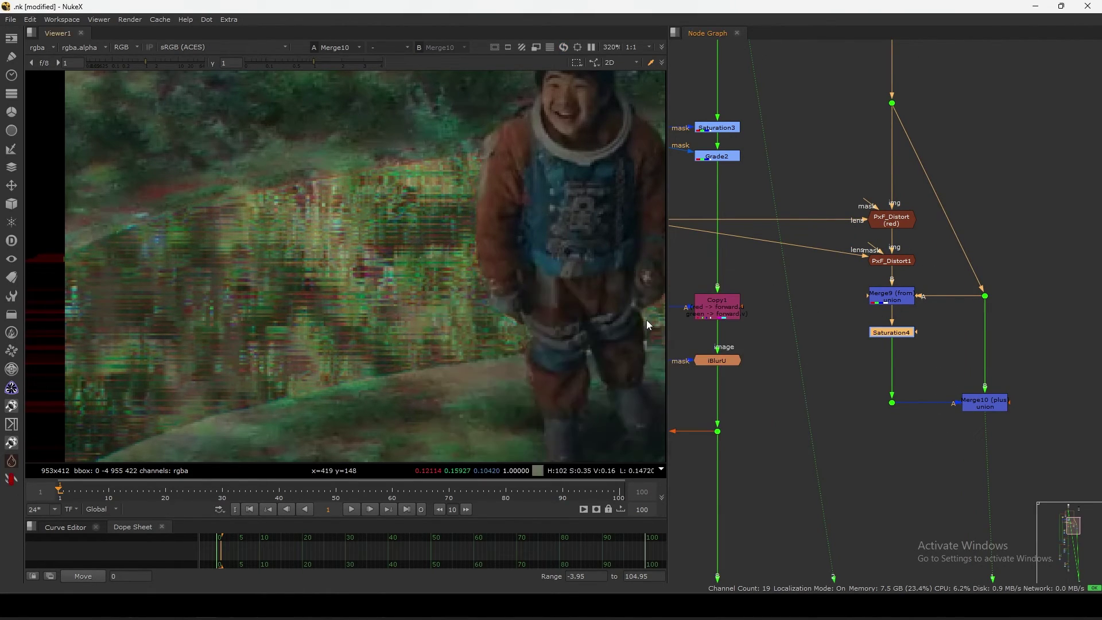
scroll(488, 319, down, 3)
Step: Feed the PxF_Distort branch from Grade2 instead of the upper trunk, delete the leftover corner dot, and inspect the result
scroll(806, 294, up, 5)
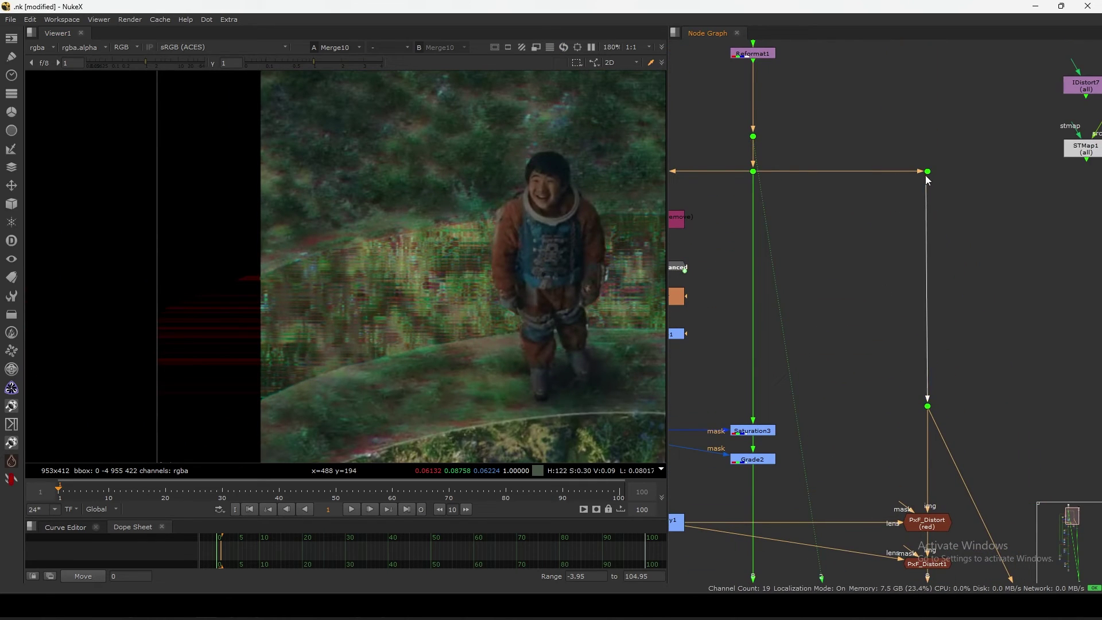
drag(925, 175, 757, 458)
drag(964, 133, 874, 222)
key(Delete)
scroll(526, 296, down, 6)
middle_drag(487, 374, 333, 399)
scroll(400, 335, up, 3)
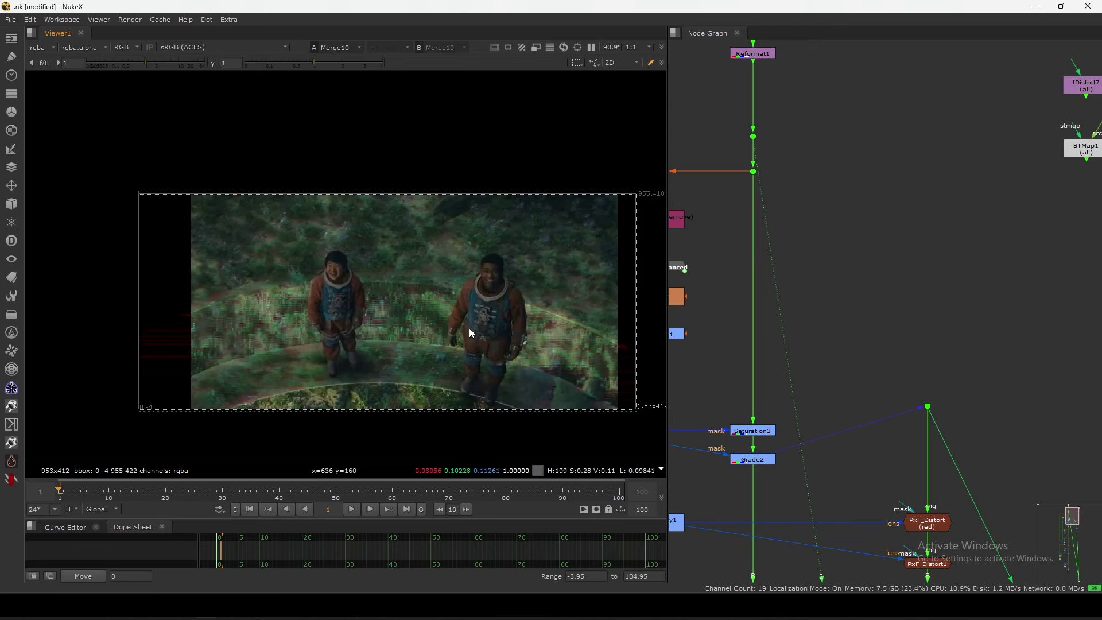
scroll(479, 319, down, 2)
scroll(440, 336, up, 2)
scroll(814, 364, down, 4)
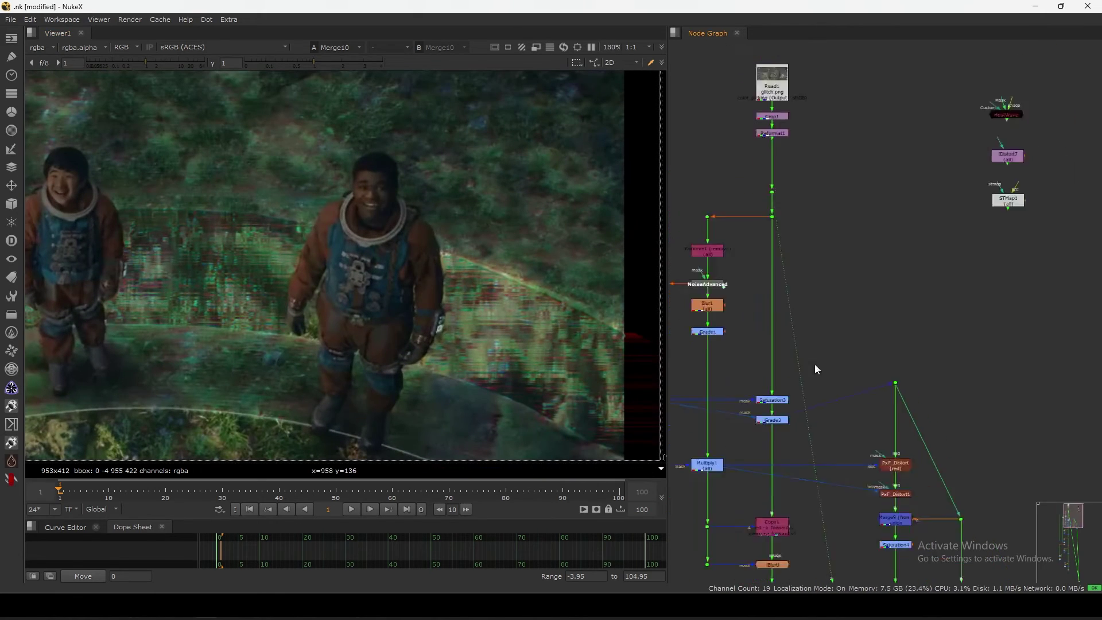
Step: Level the branch's first dot with Grade2 and insert a corner dot above Merge10's side connection
scroll(853, 295, up, 5)
drag(854, 292, 854, 308)
middle_drag(887, 339, 862, 315)
ctrl+drag(888, 370, 944, 284)
scroll(907, 334, down, 3)
scroll(927, 313, up, 3)
scroll(928, 311, up, 2)
Step: Raise Saturation4's saturation further and close its settings
double_click(878, 402)
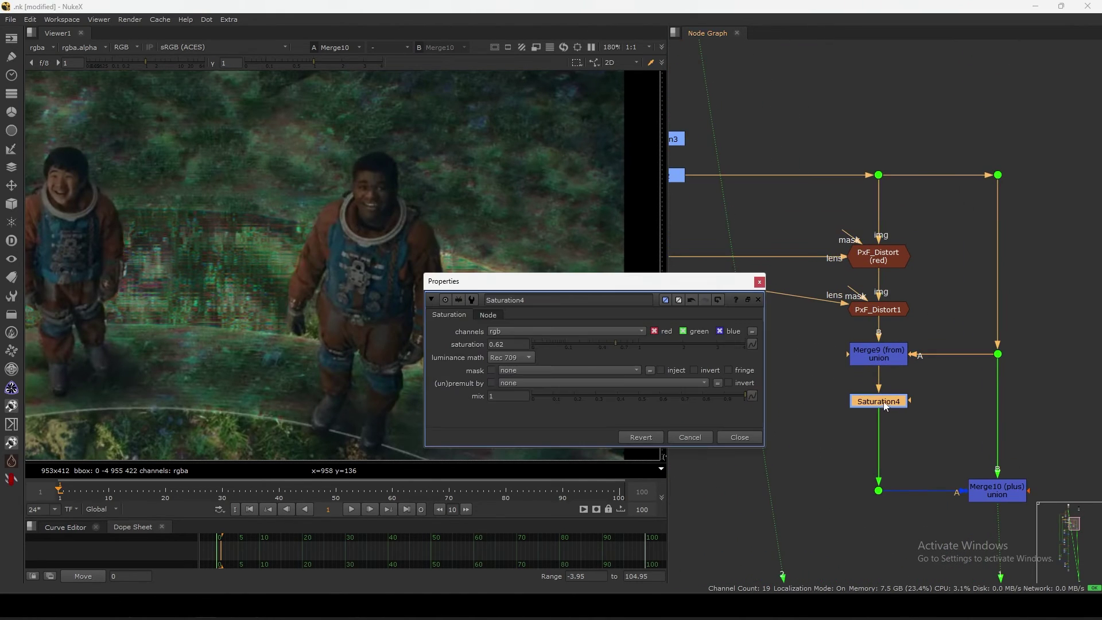
drag(607, 345, 637, 347)
click(745, 438)
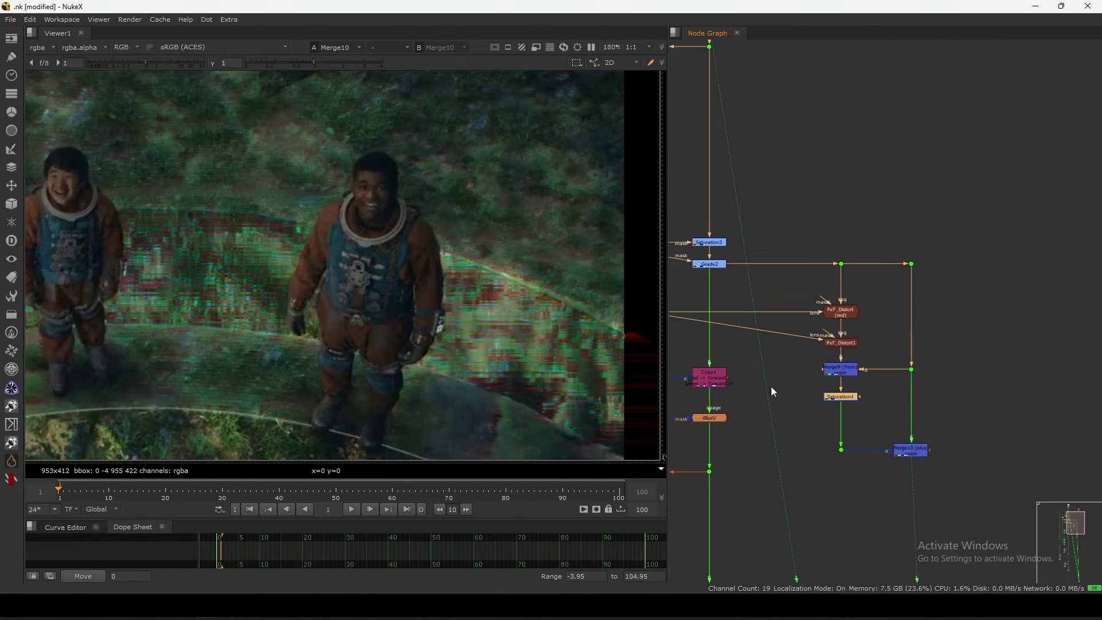
Step: Compare the main trunk's output at Copy1 with the output at Merge2
scroll(770, 386, down, 3)
scroll(891, 404, down, 2)
middle_drag(767, 495, 850, 332)
scroll(870, 202, up, 4)
click(853, 194)
key(1)
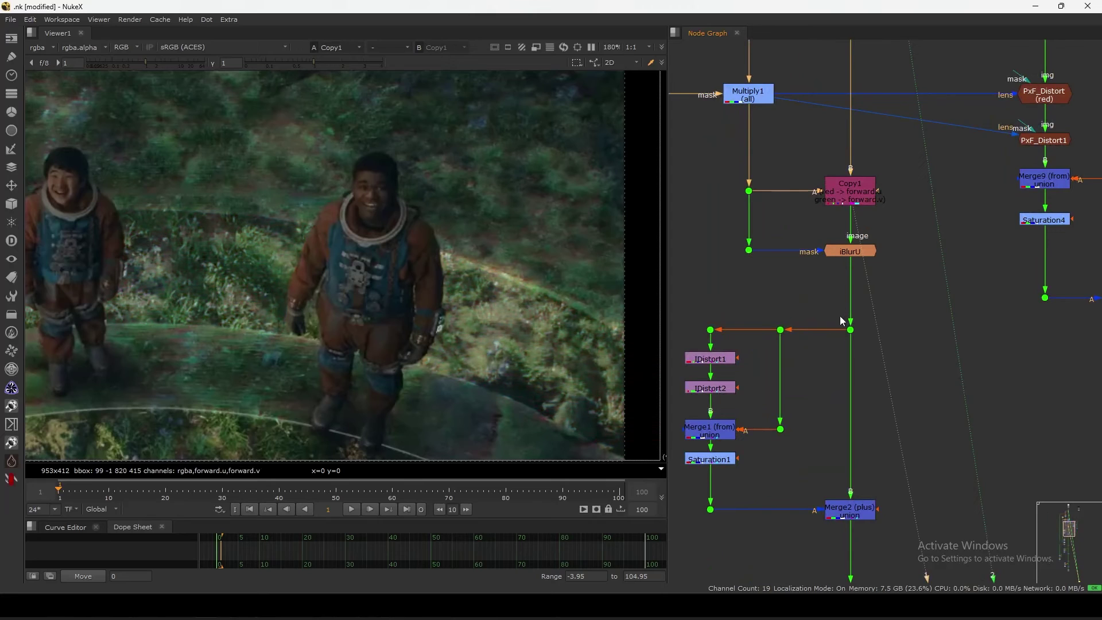
middle_drag(837, 463, 855, 308)
click(856, 344)
key(1)
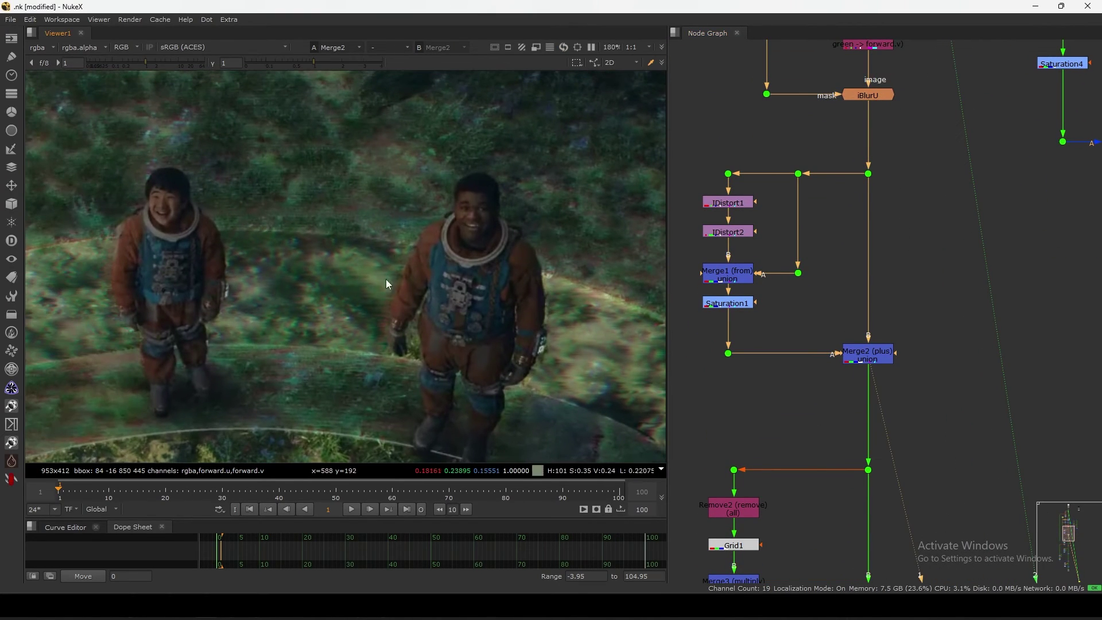
Step: Examine the Copy1 and iBlurU setup and the IDistort colour-split branch leading to Merge2
scroll(812, 354, down, 3)
drag(878, 405, 753, 185)
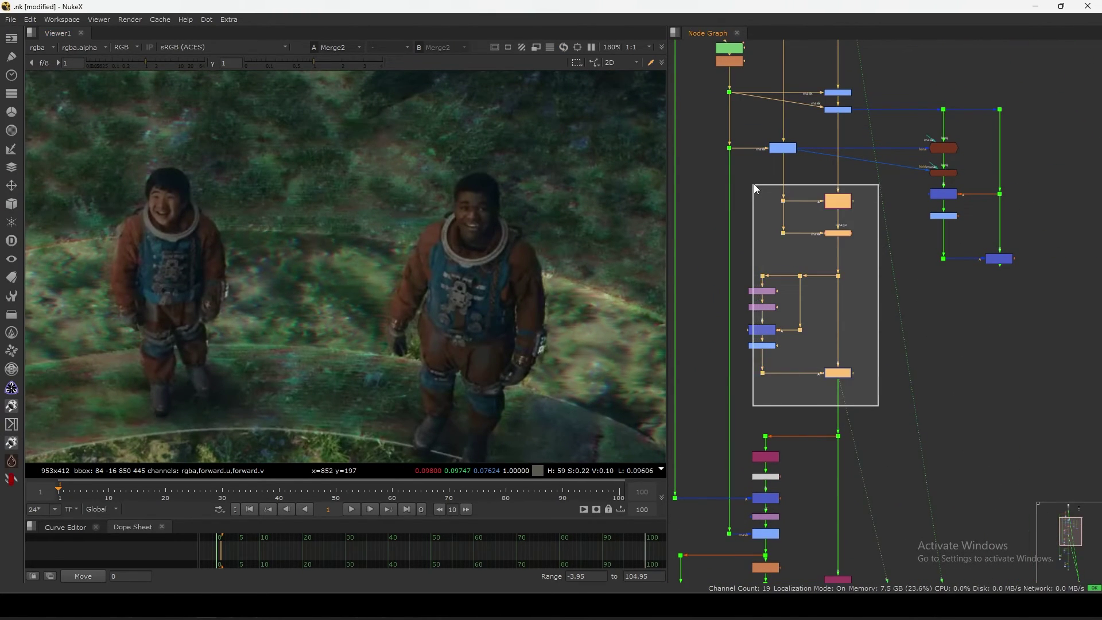
scroll(820, 200, up, 3)
click(883, 177)
drag(890, 166, 781, 254)
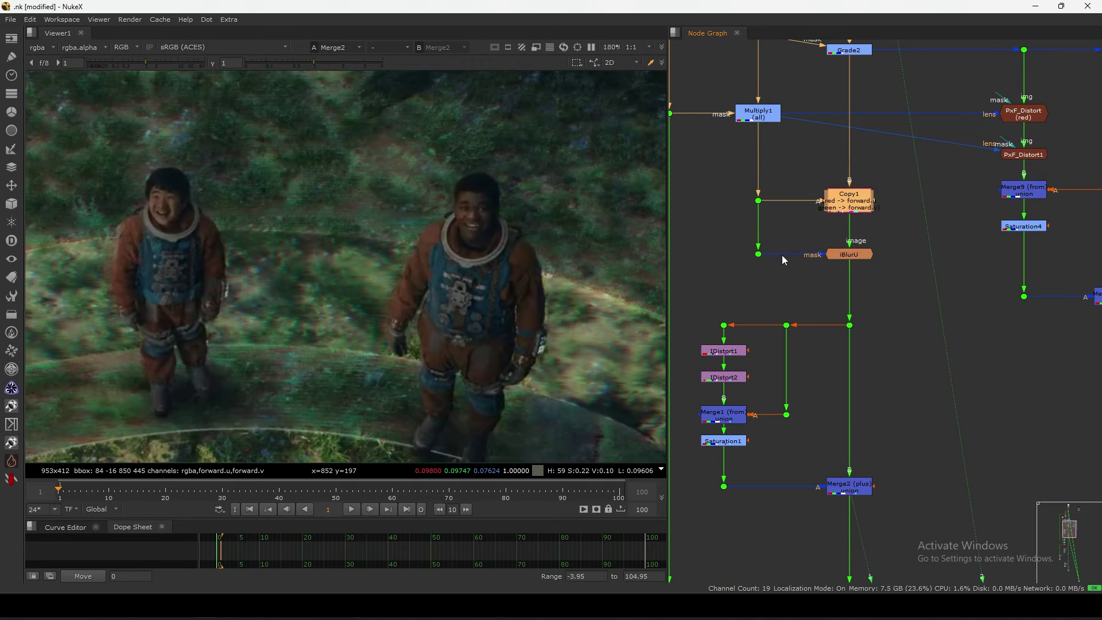
middle_drag(776, 403, 829, 315)
drag(713, 218, 822, 316)
scroll(866, 318, down, 5)
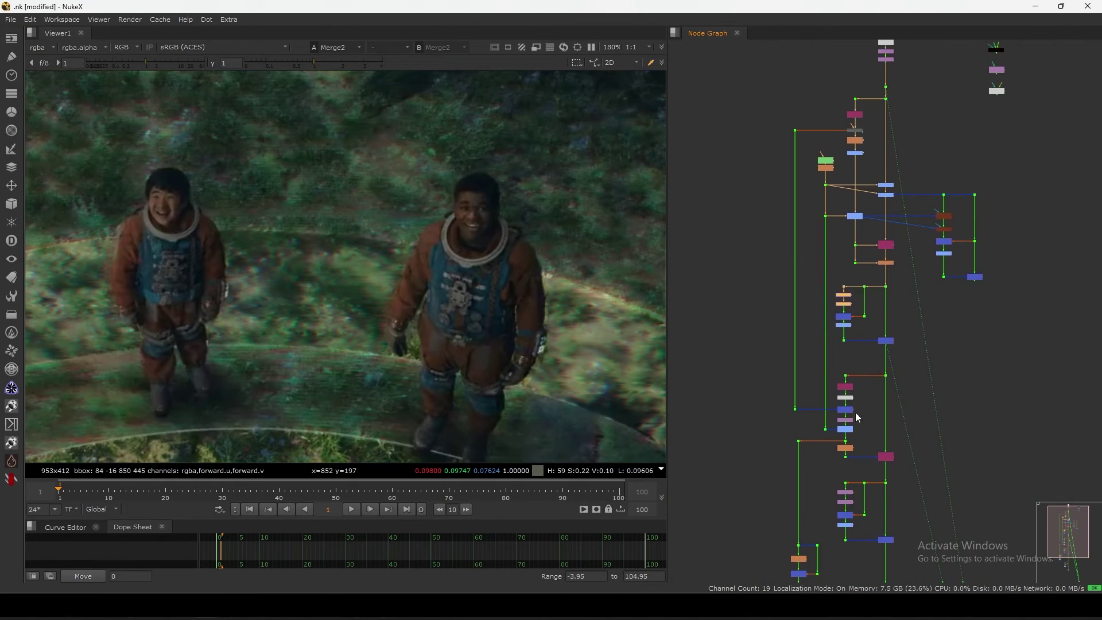
Step: Review the overall node layout and the unconnected HeatWave, IDistort7 and STMap1 nodes
middle_drag(1010, 191, 942, 266)
drag(953, 241, 927, 351)
scroll(894, 354, up, 3)
scroll(895, 365, down, 4)
click(886, 393)
middle_drag(936, 205, 928, 308)
scroll(877, 319, up, 6)
drag(931, 313, 733, 419)
drag(839, 355, 839, 372)
middle_drag(853, 160, 862, 234)
click(862, 234)
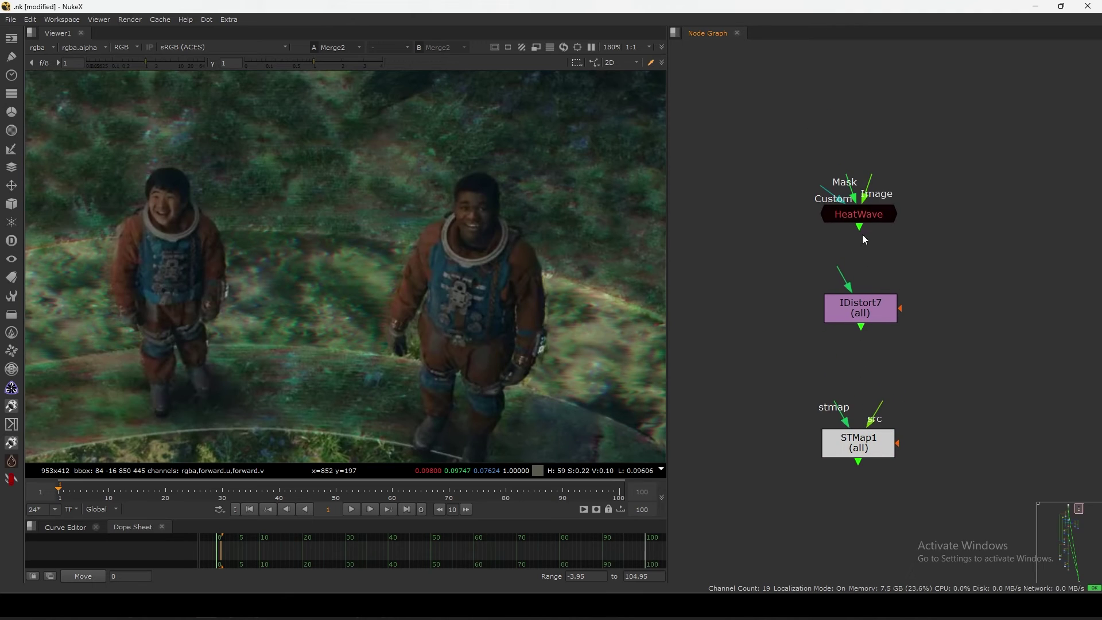
Step: Connect HeatWave's Image input to the dot below Reformat1, place the node beside the trunk, and view its output
drag(857, 216, 861, 213)
scroll(820, 257, down, 3)
middle_drag(858, 216, 885, 220)
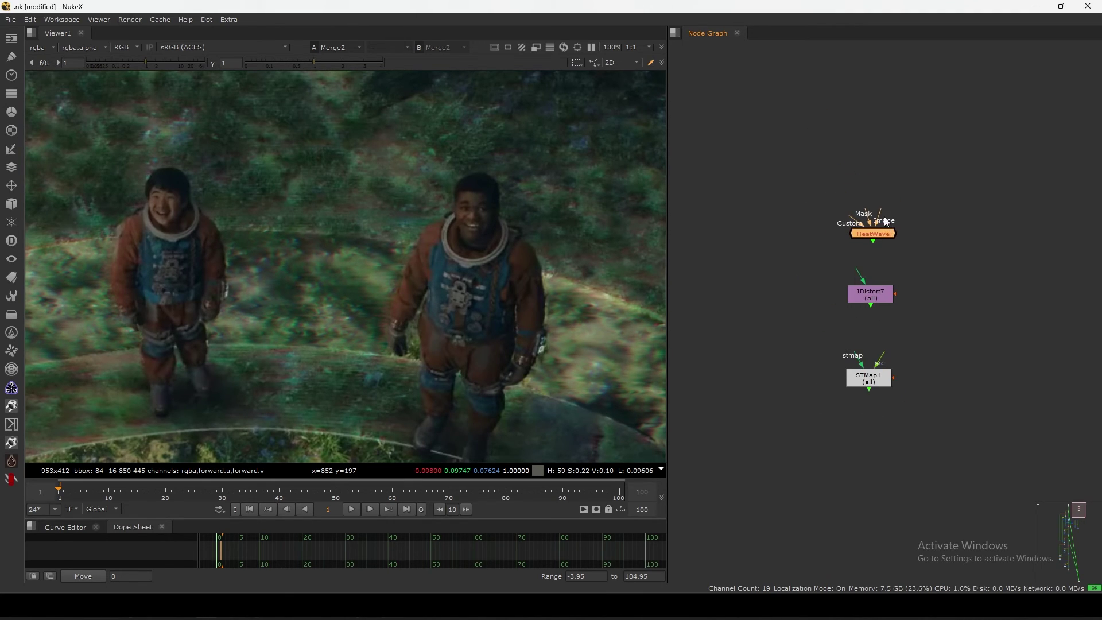
drag(888, 204, 804, 307)
middle_drag(805, 307, 876, 287)
drag(981, 203, 847, 287)
middle_drag(847, 287, 997, 256)
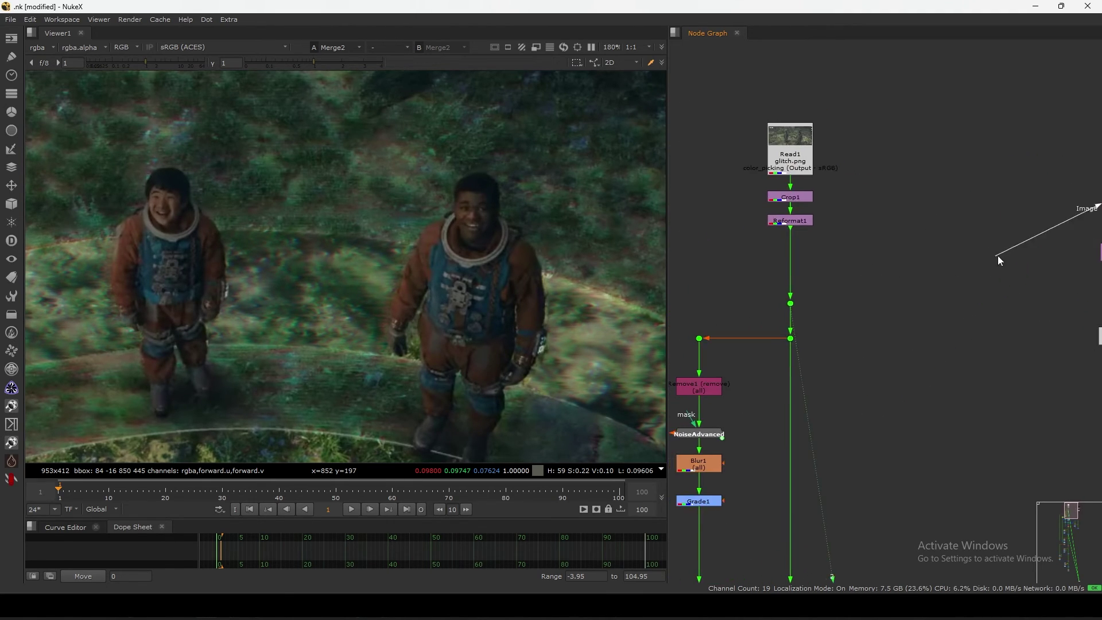
drag(997, 256, 791, 305)
middle_drag(1075, 209, 924, 274)
drag(957, 262, 825, 373)
key(1)
Step: Open HeatWave's settings, fit the image in the viewer, and play the animation
double_click(824, 369)
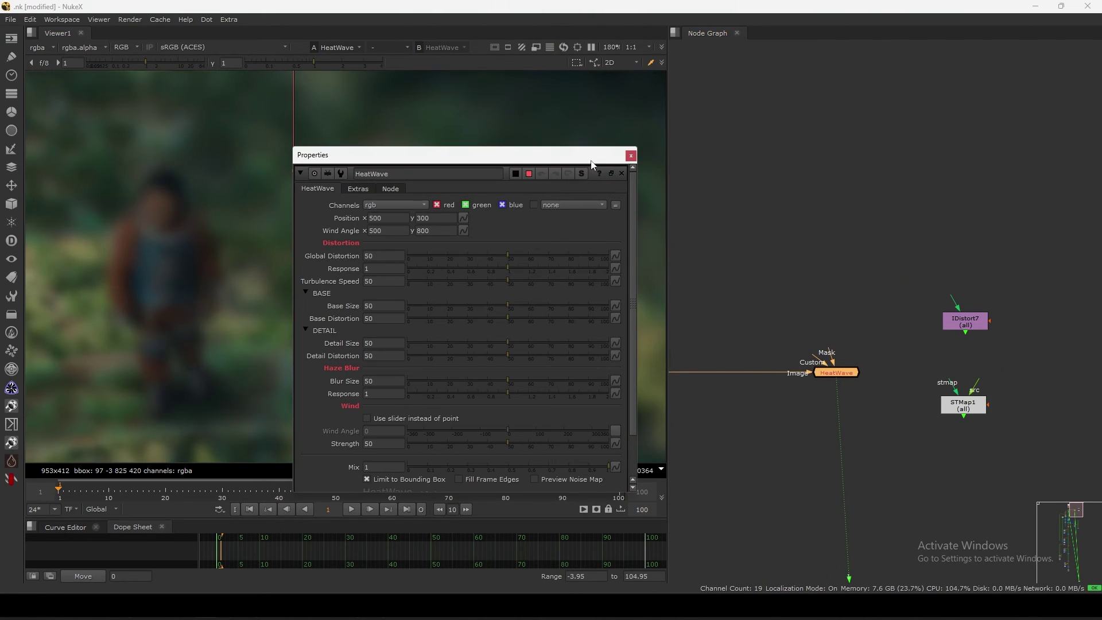
drag(590, 160, 811, 128)
key(f)
click(351, 509)
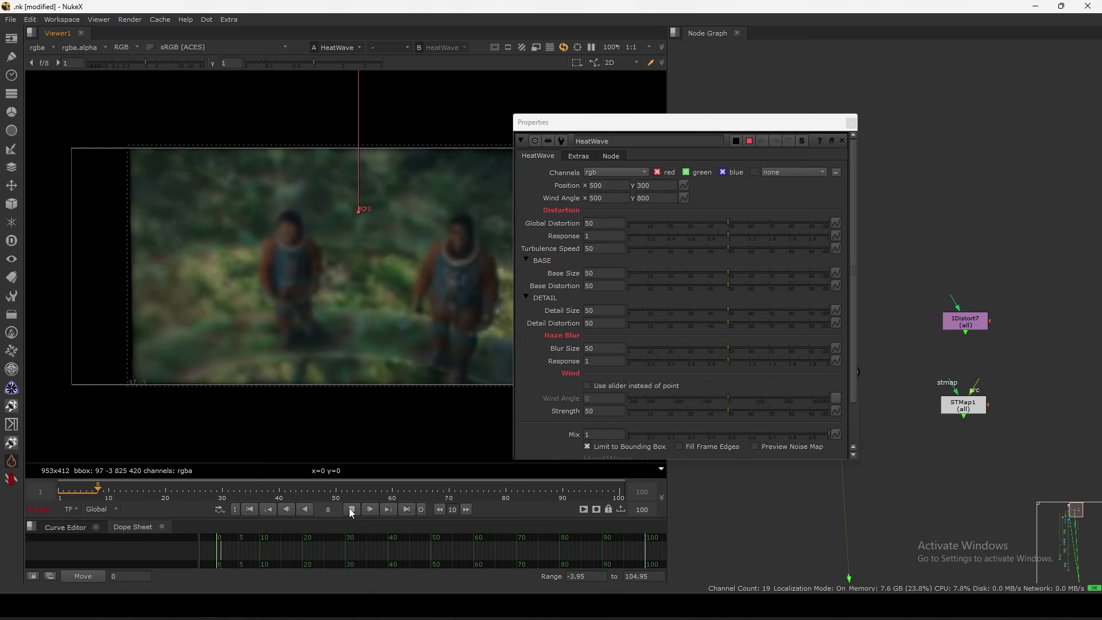
drag(737, 155, 856, 115)
Step: Set HeatWave's Base Size to 11.5, haze Blur Size to 8 and blur Response to 1.32
drag(847, 233, 769, 232)
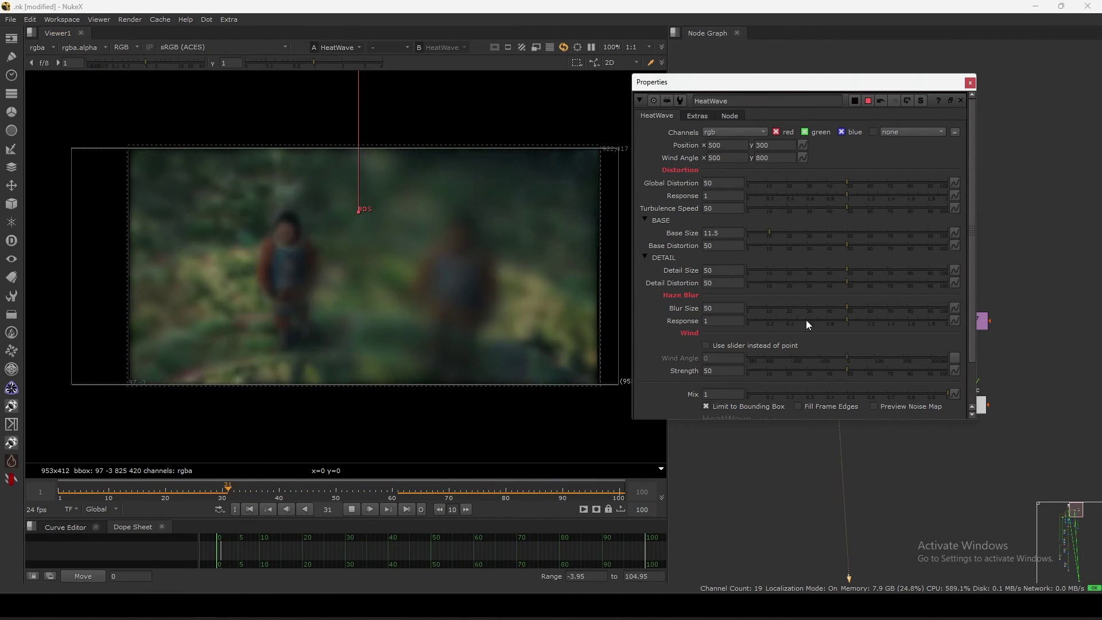
drag(806, 319, 761, 306)
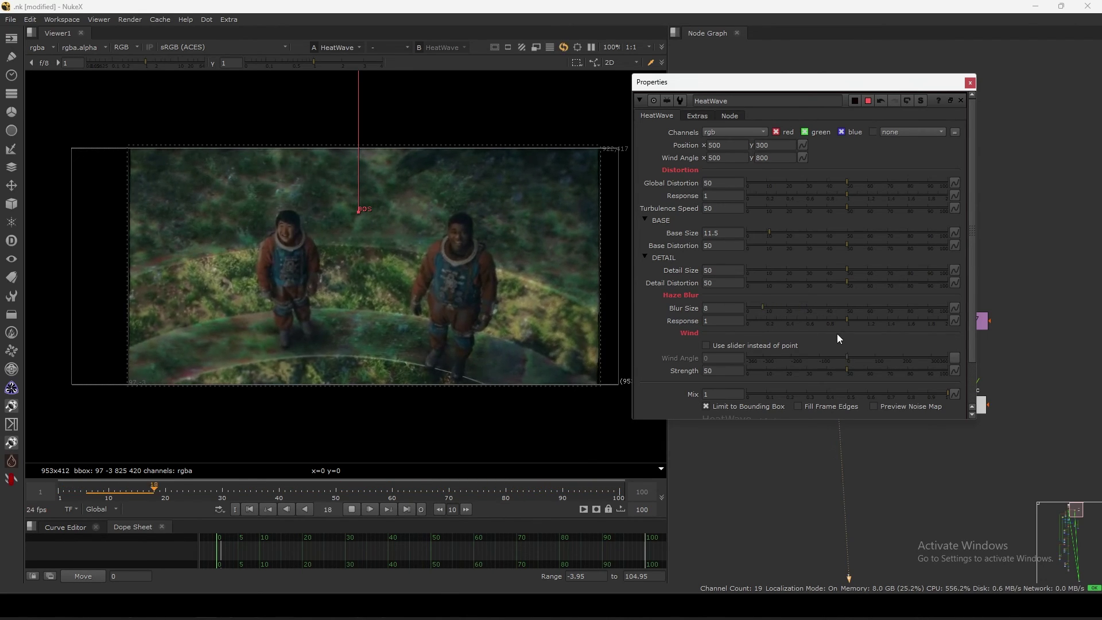
click(891, 320)
drag(891, 320, 879, 320)
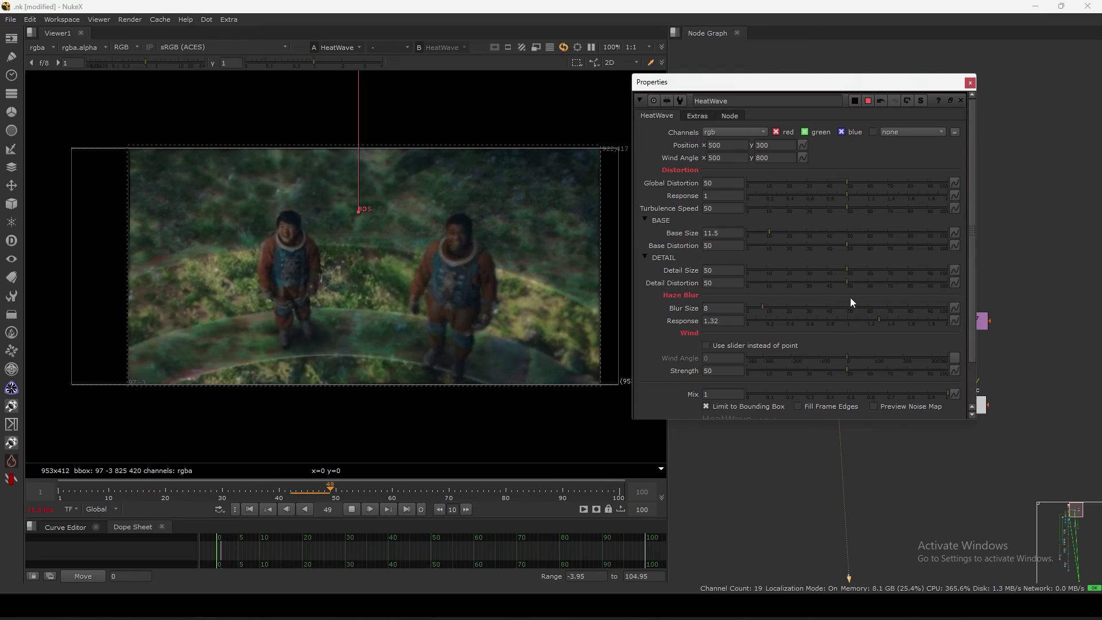
Step: Set HeatWave's Detail Size to 72 and wind Strength to 18.5, and close its settings
click(917, 270)
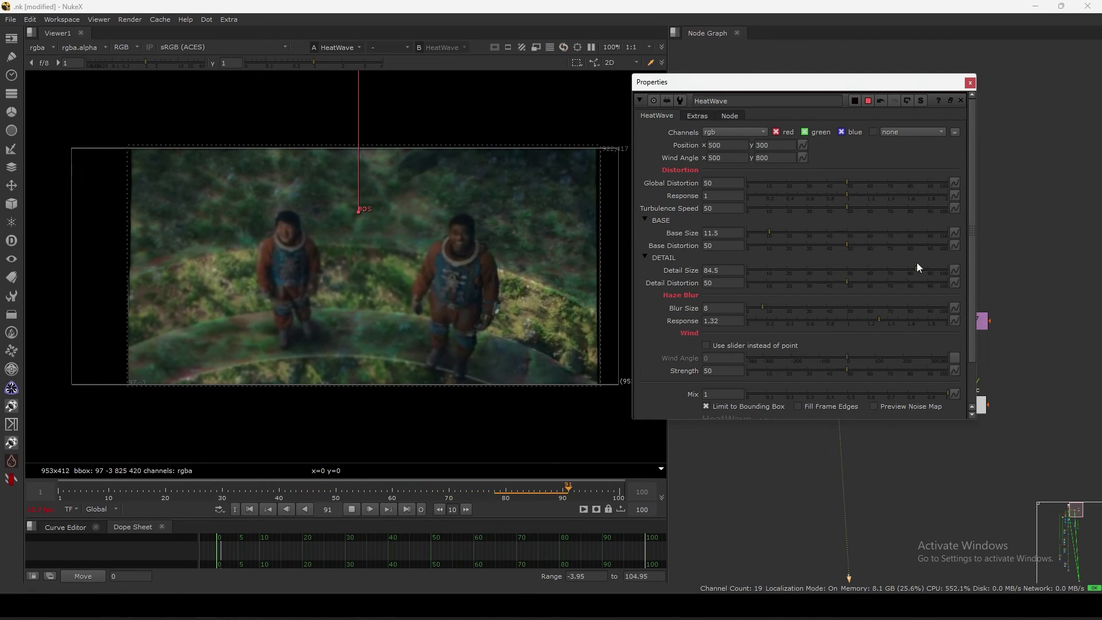
click(891, 270)
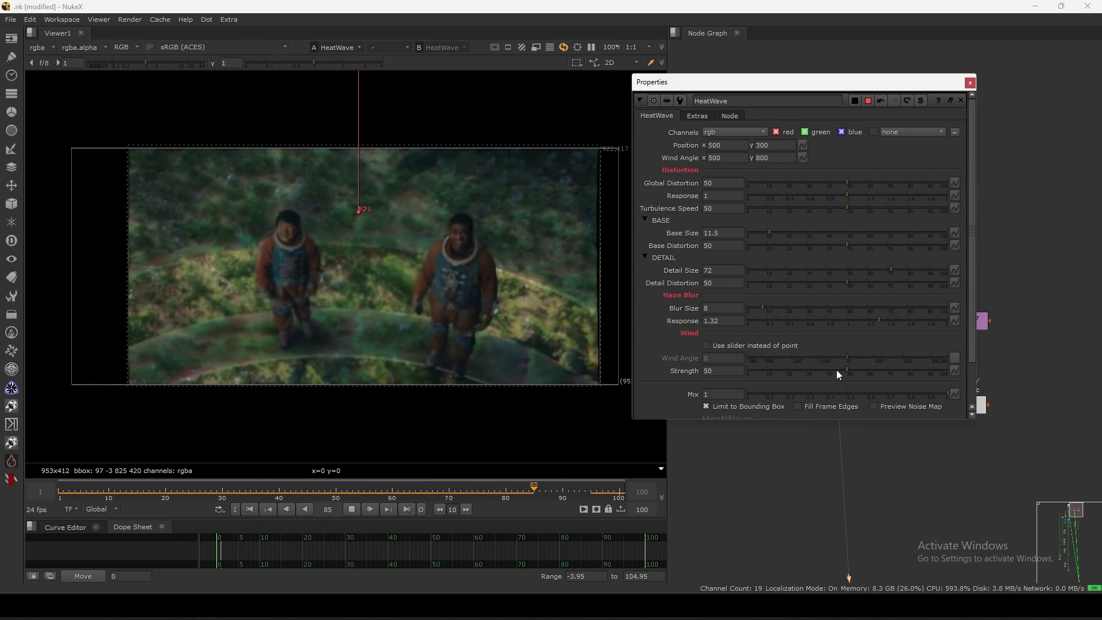
click(761, 373)
click(783, 369)
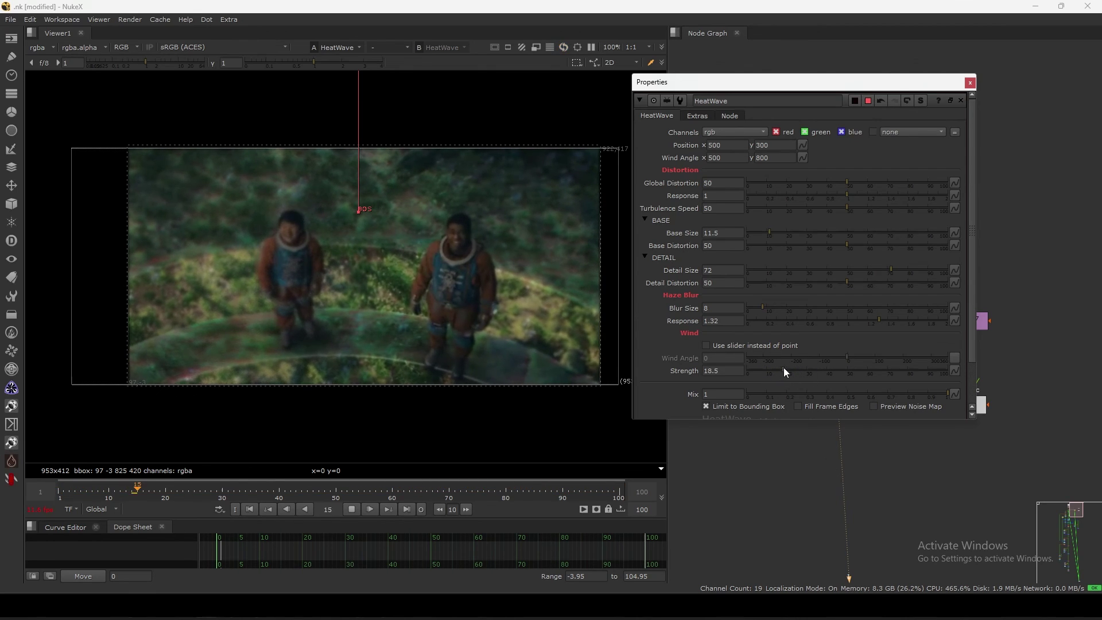
click(969, 83)
Step: Look inside the HeatWave group at its internal node network, and close the group and its settings
scroll(837, 298, down, 2)
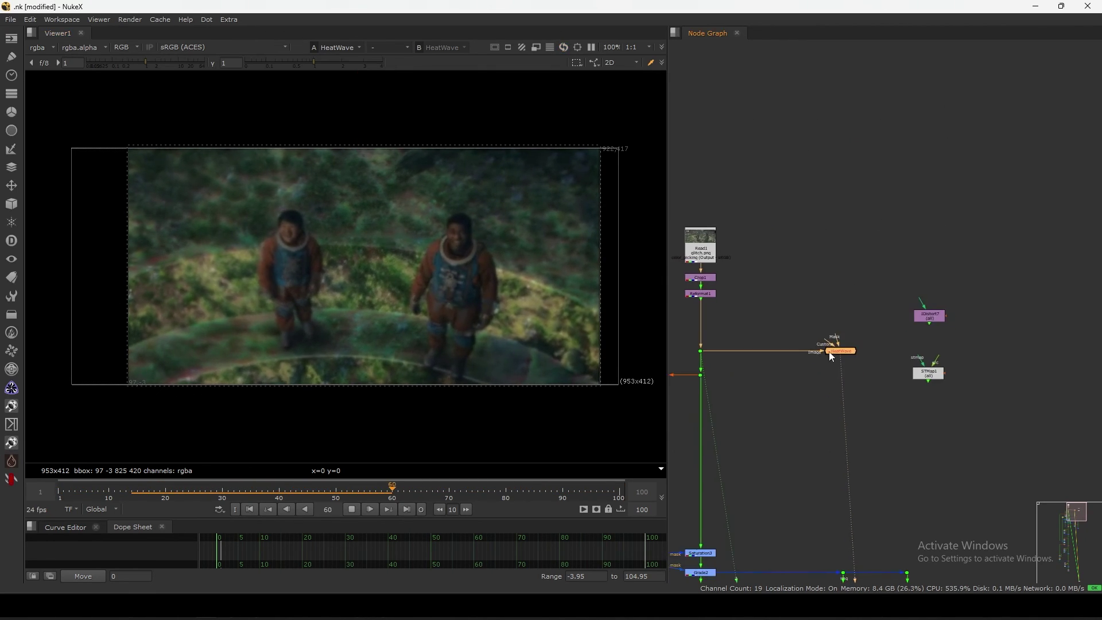
scroll(829, 351, up, 4)
double_click(855, 352)
click(919, 100)
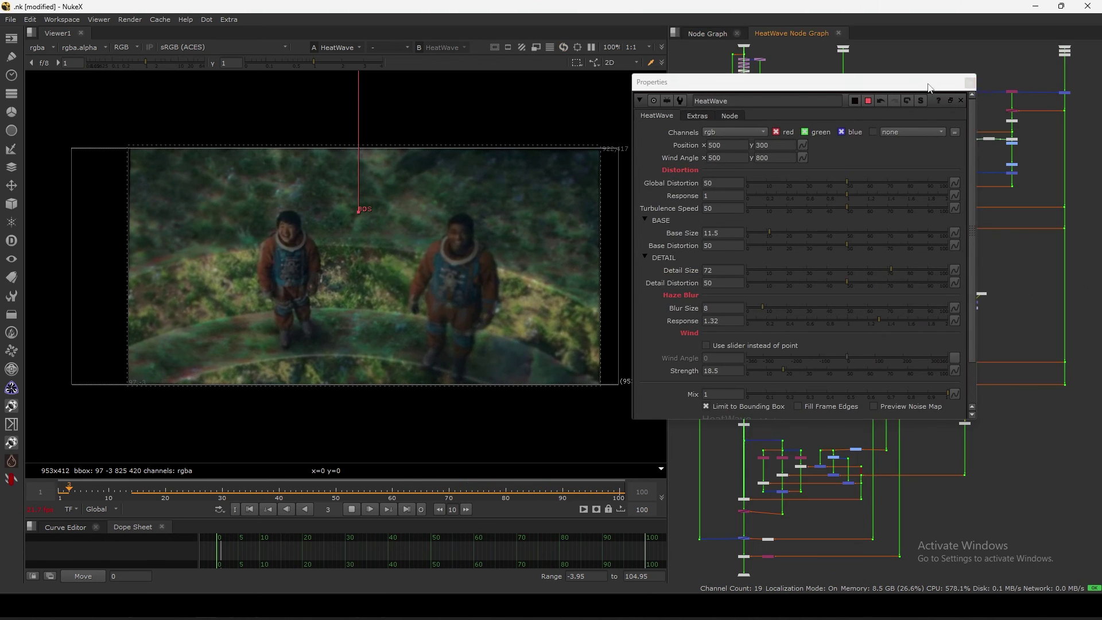
drag(925, 82, 580, 292)
click(839, 34)
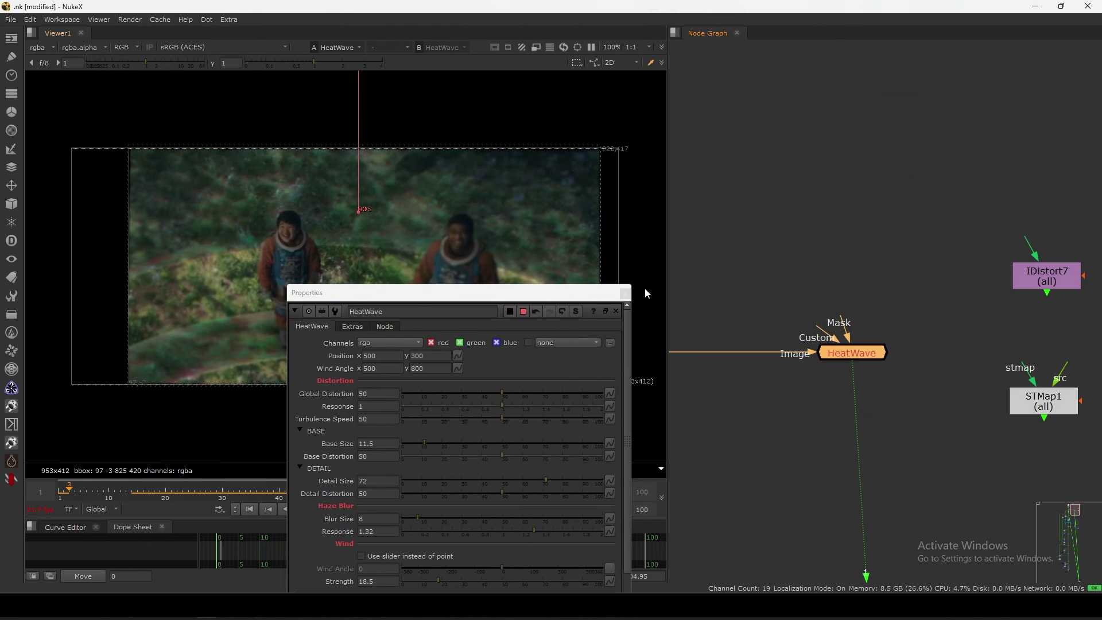
click(624, 293)
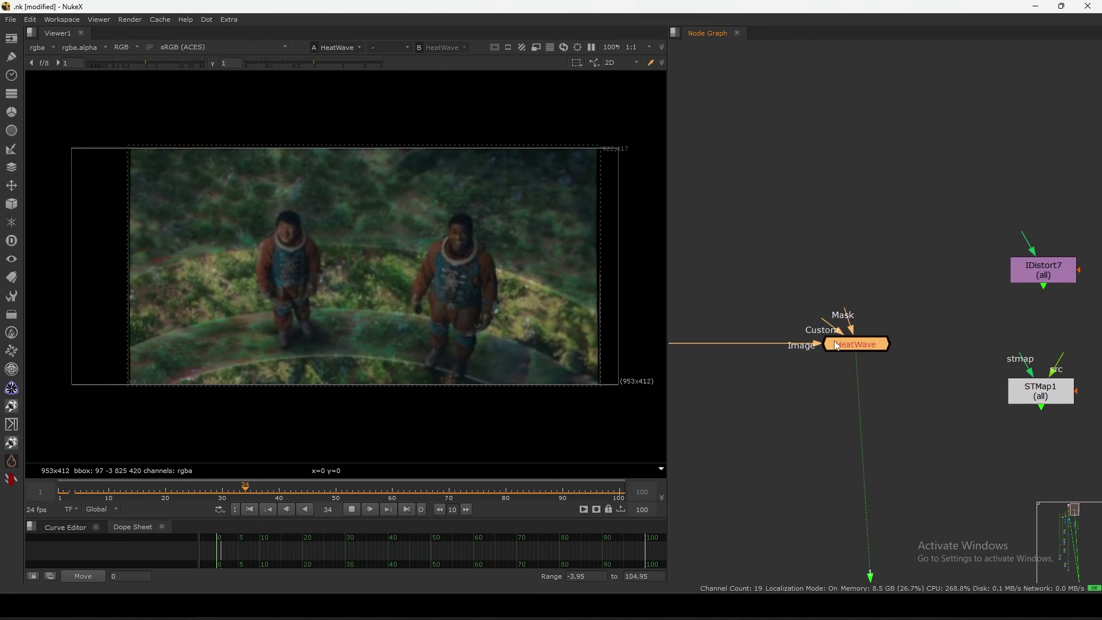
Step: Limit HeatWave to the red channel and inspect the colour separation around the astronaut during playback
double_click(854, 346)
drag(528, 299, 875, 136)
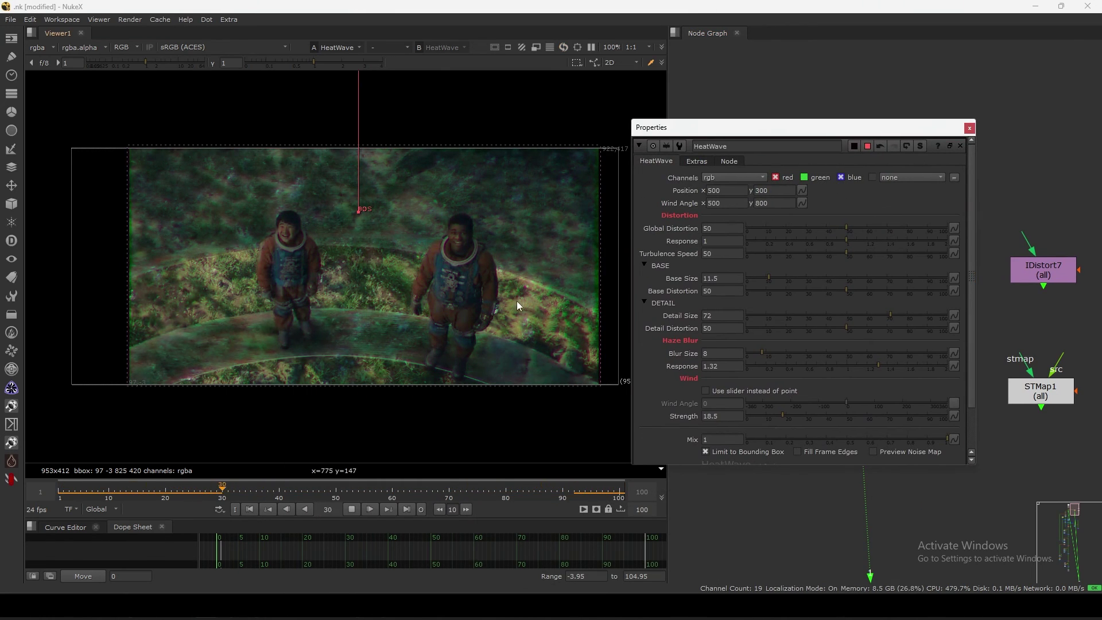
scroll(508, 286, up, 4)
click(841, 179)
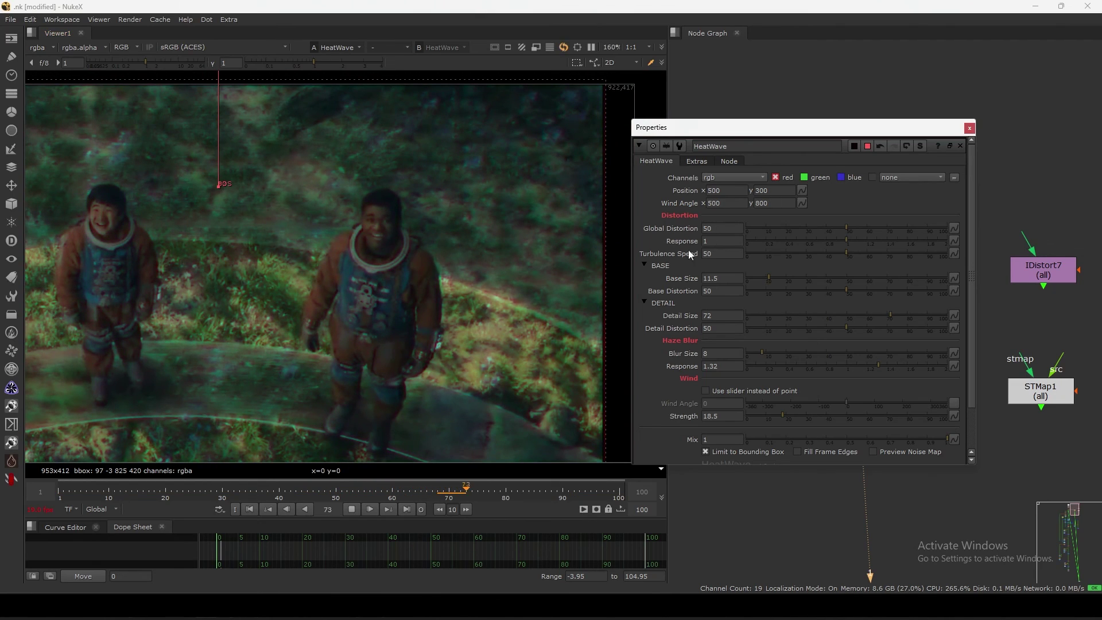
scroll(453, 310, up, 3)
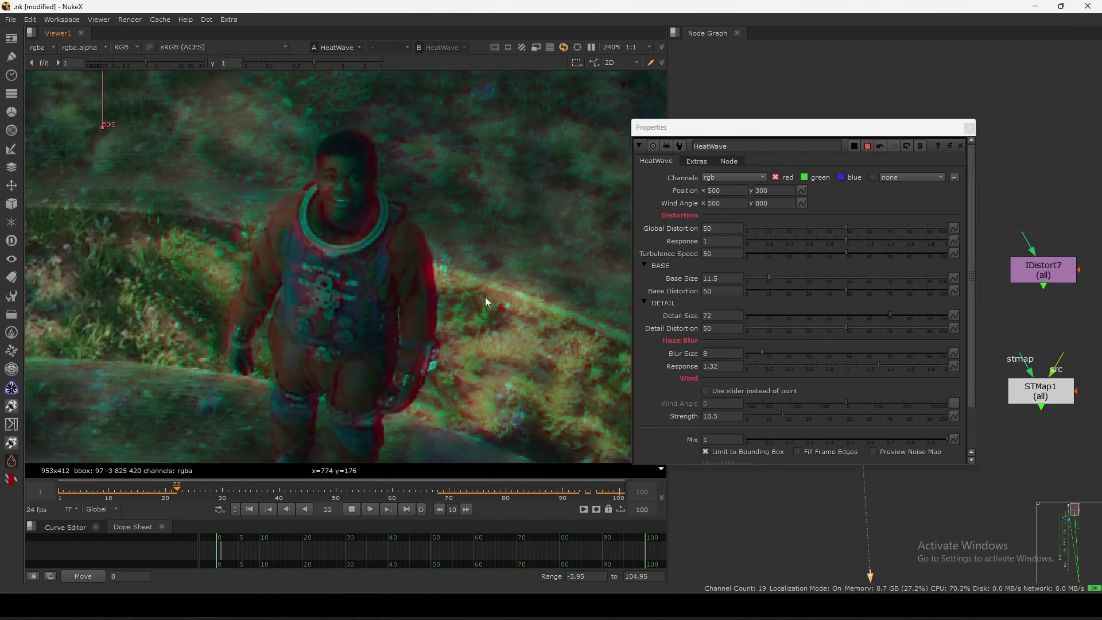
Step: Switch HeatWave from red to the green channel only, trying blue as well, and inspect the colour separation on both astronauts during playback
click(776, 178)
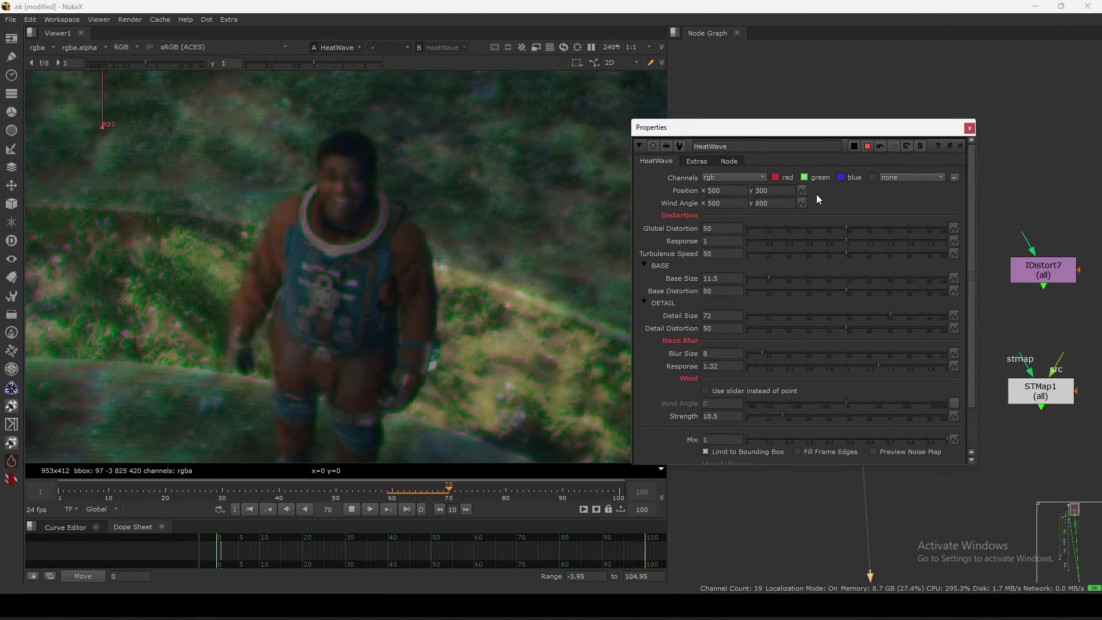
click(840, 177)
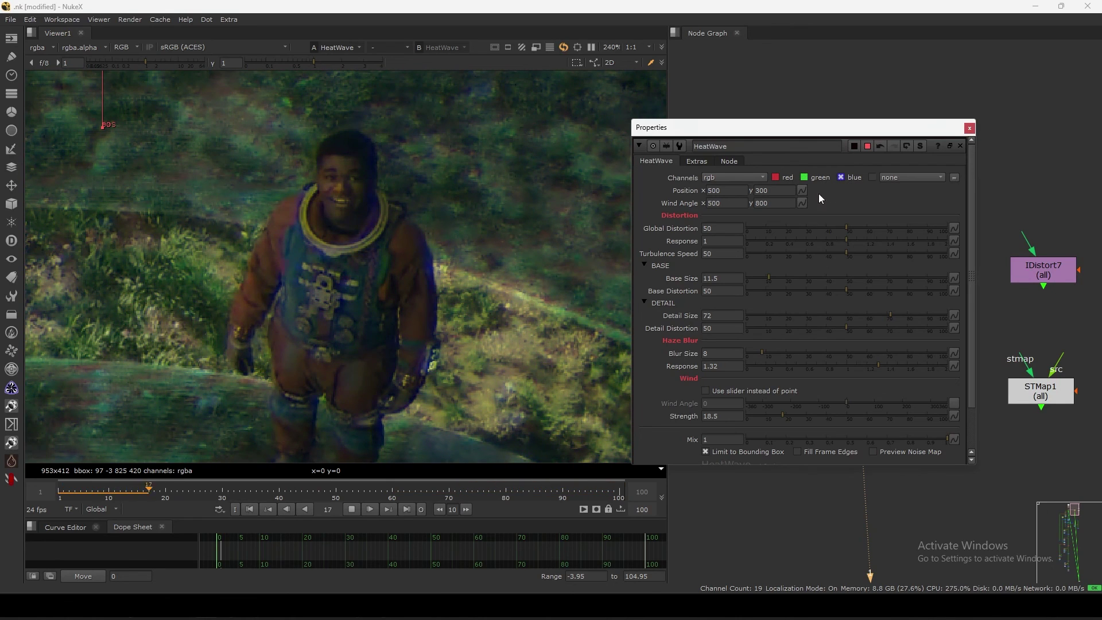
click(804, 177)
click(841, 177)
scroll(456, 344, down, 3)
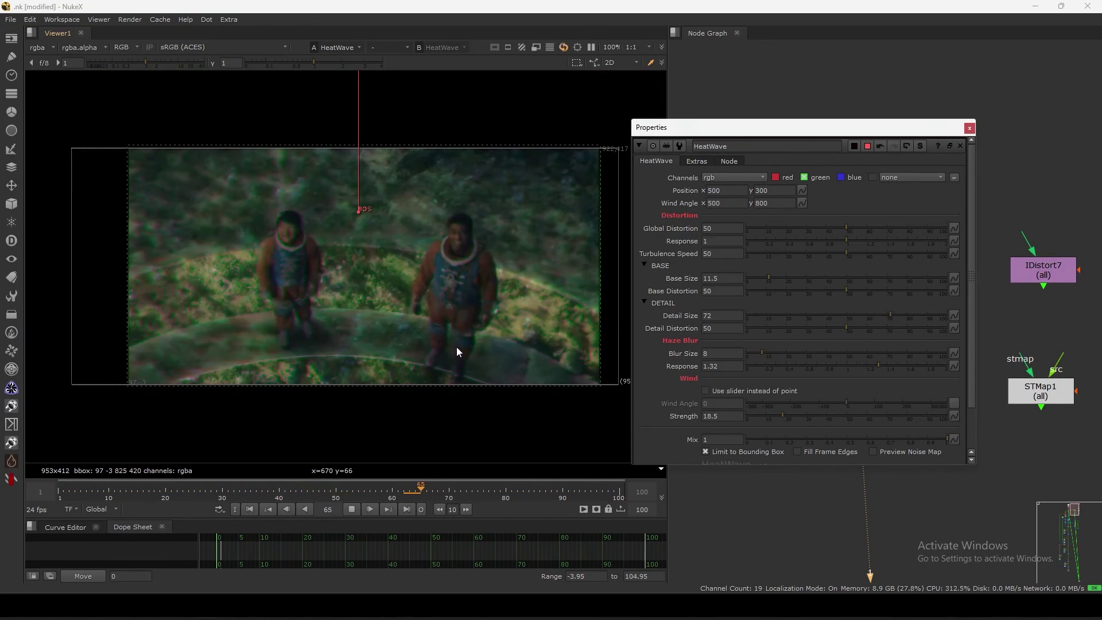
scroll(339, 232, up, 2)
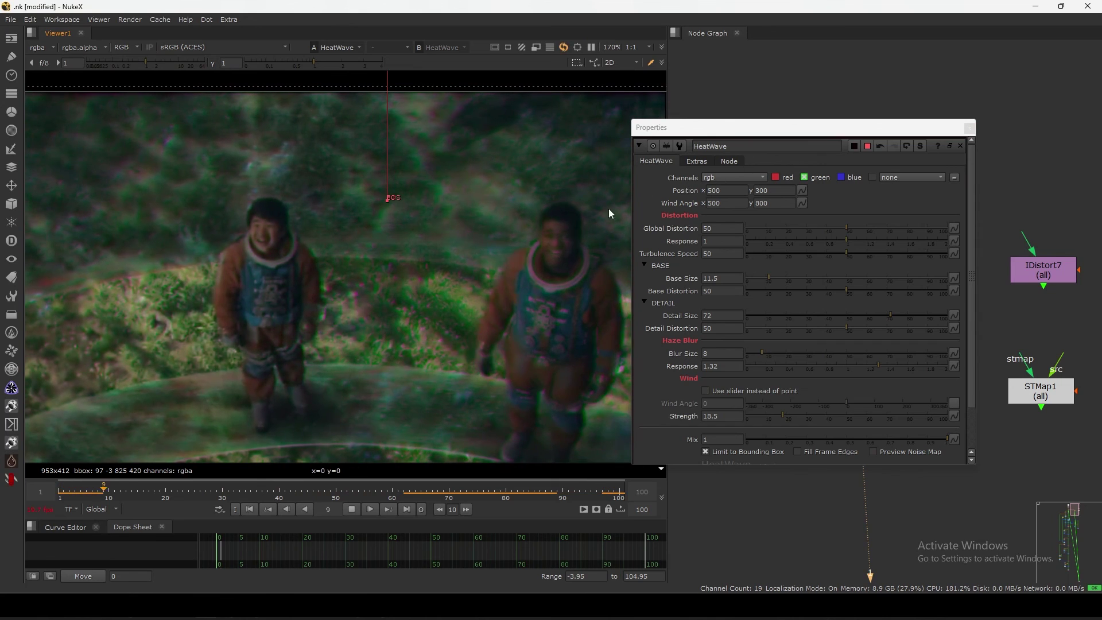
scroll(296, 258, up, 2)
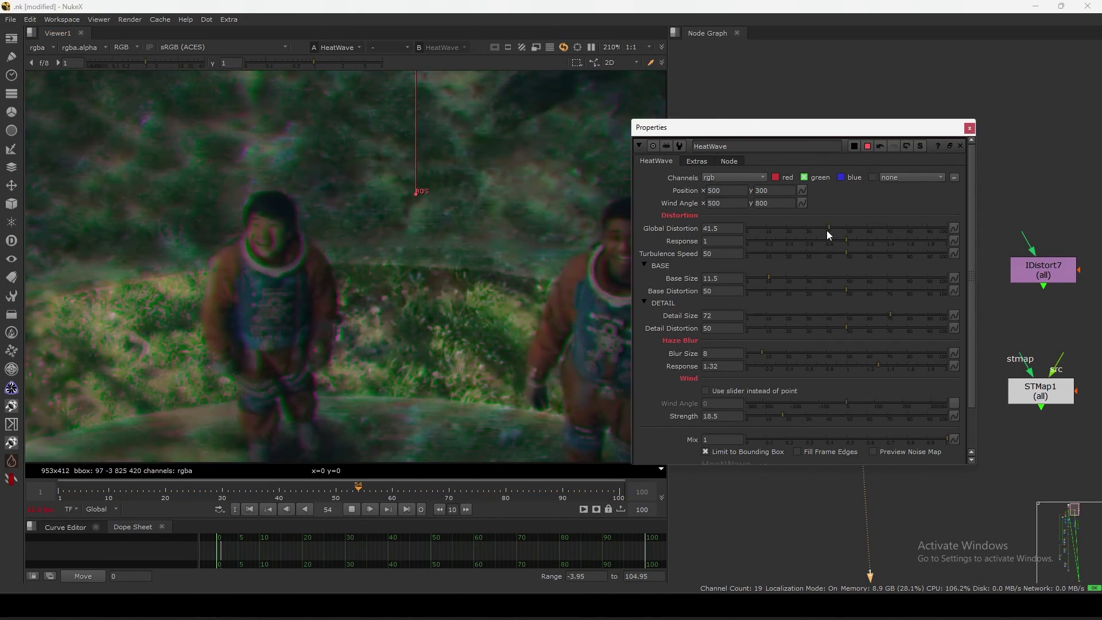
Step: Set HeatWave's Global Distortion to 29.5, distortion Response to 1.42 and Turbulence Speed to 62.5, and close its settings
drag(783, 235, 888, 240)
click(872, 251)
key(f)
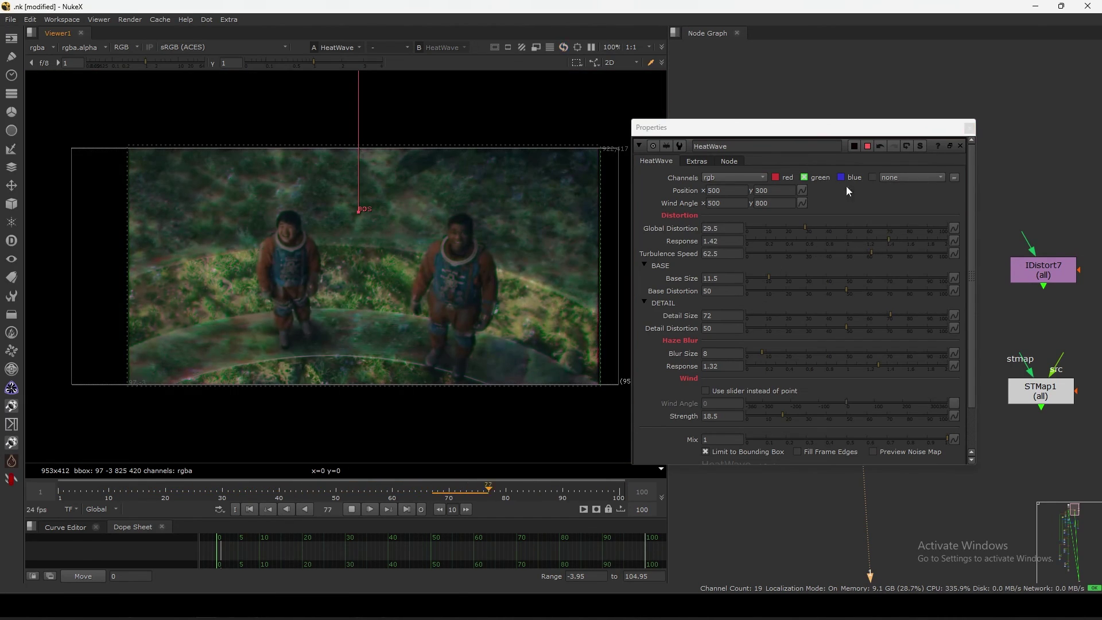
click(969, 129)
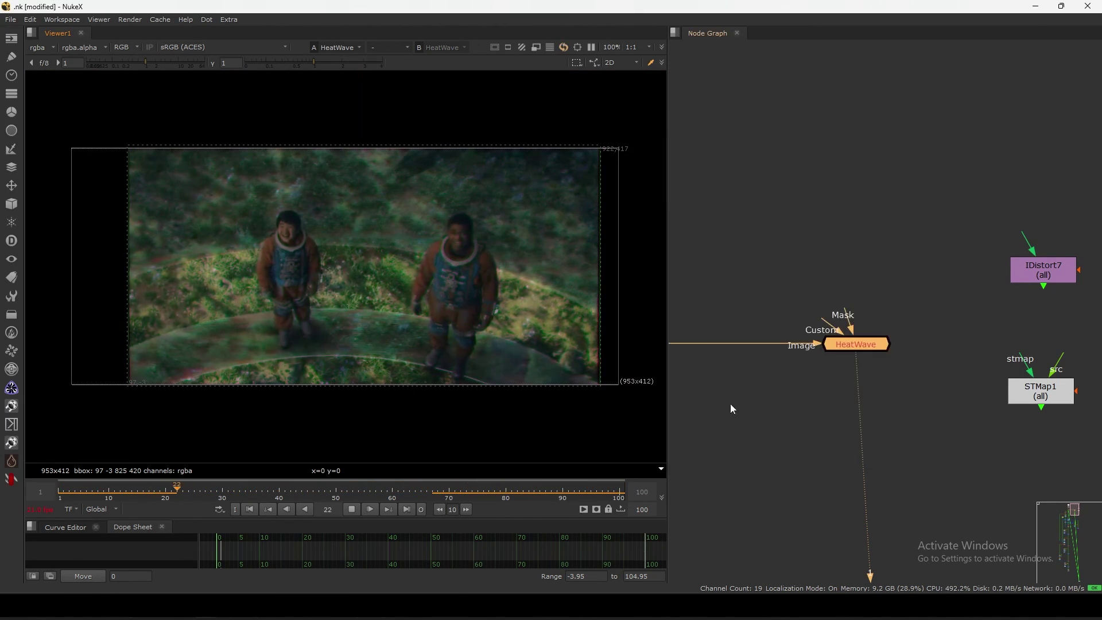
Step: Stop playback and move the alternative distortion side branch further away from the main node tree
click(356, 508)
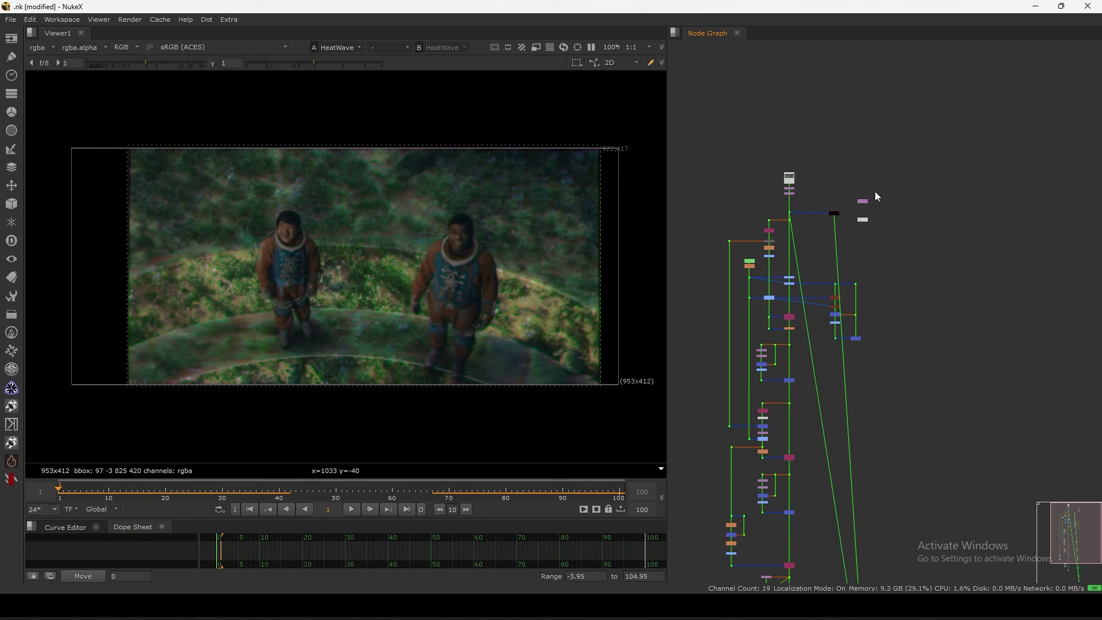
drag(877, 197, 844, 232)
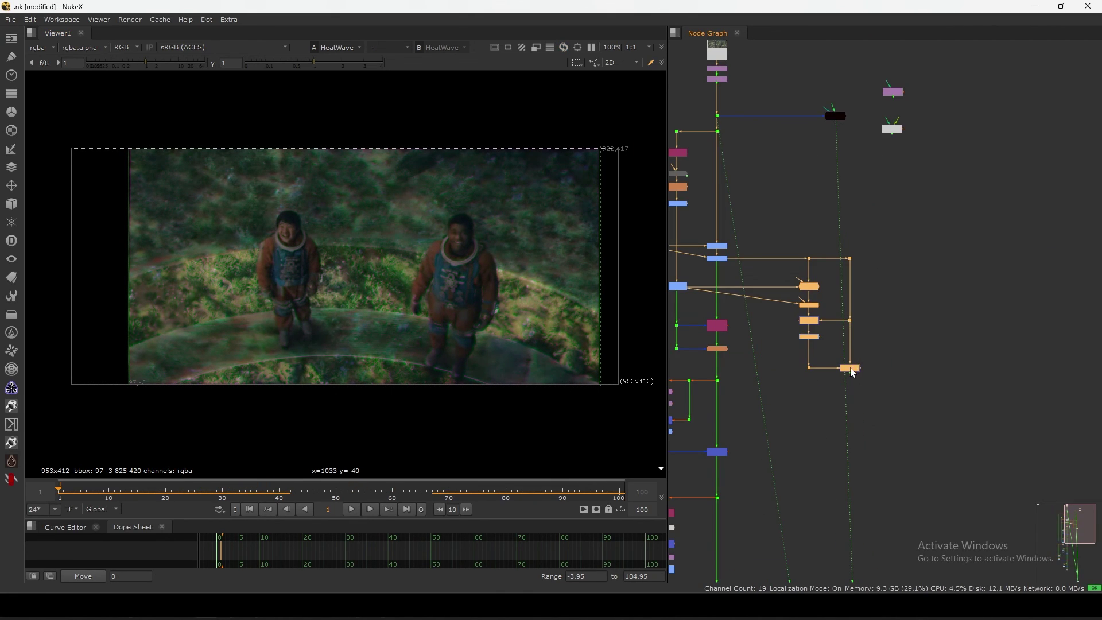
drag(850, 371, 884, 370)
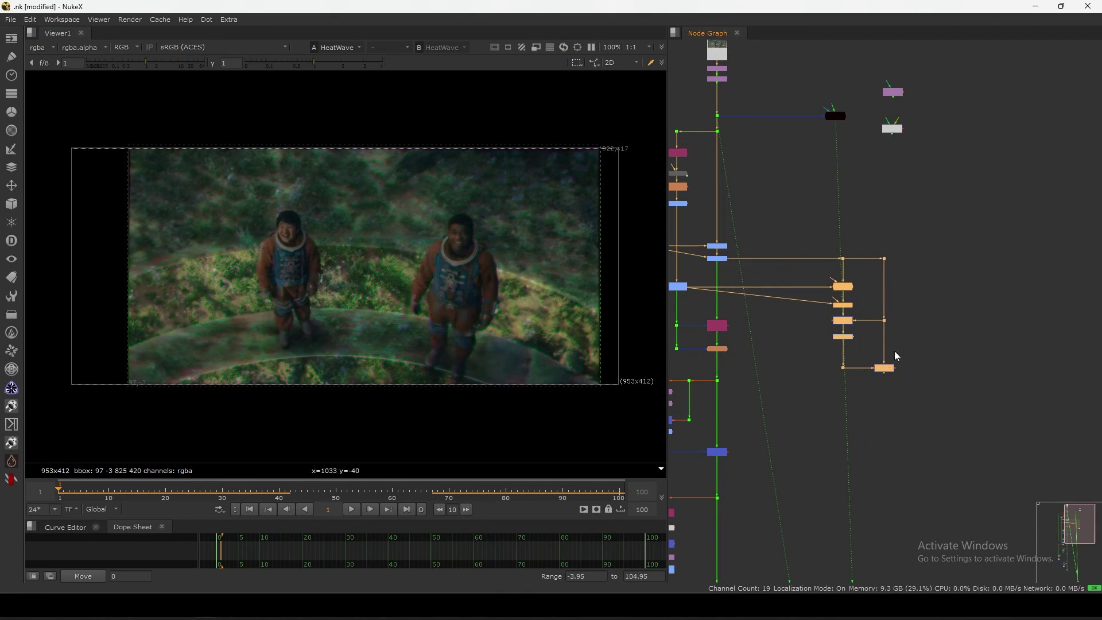
Step: Display the Reformat2 output from the lower end of the node tree in the viewer
scroll(894, 350, down, 3)
middle_drag(830, 399, 873, 373)
click(873, 373)
middle_drag(857, 572, 868, 371)
drag(834, 461, 877, 435)
key(1)
middle_drag(860, 389, 865, 415)
middle_drag(543, 287, 509, 370)
Step: Examine the layered ground distortion around the two astronauts in the Reformat2 output
middle_drag(812, 147, 805, 308)
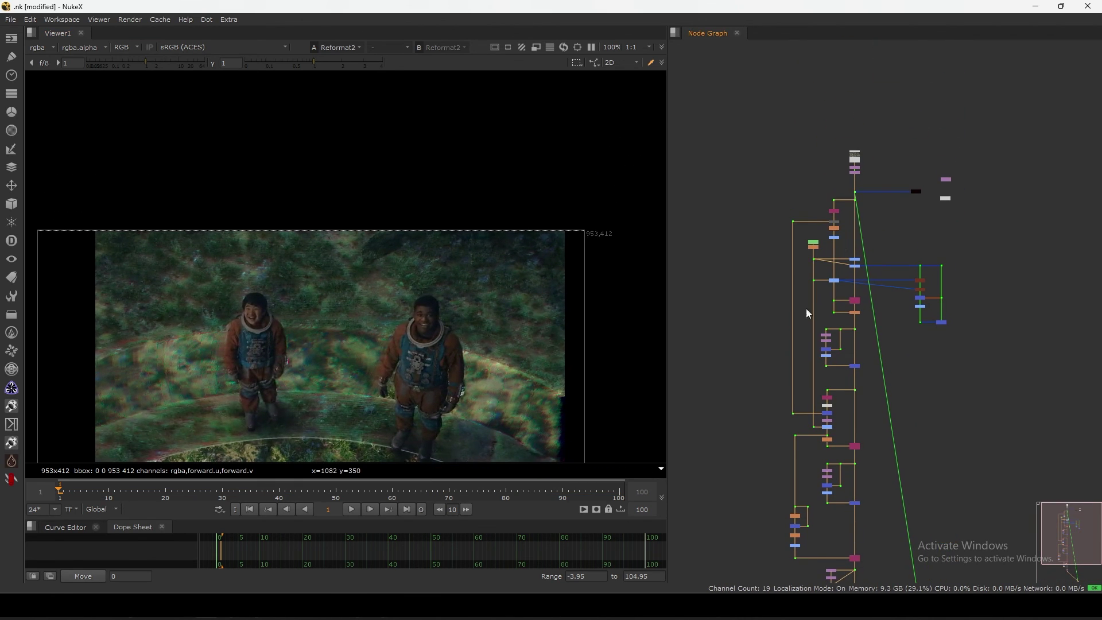
click(855, 200)
key(1)
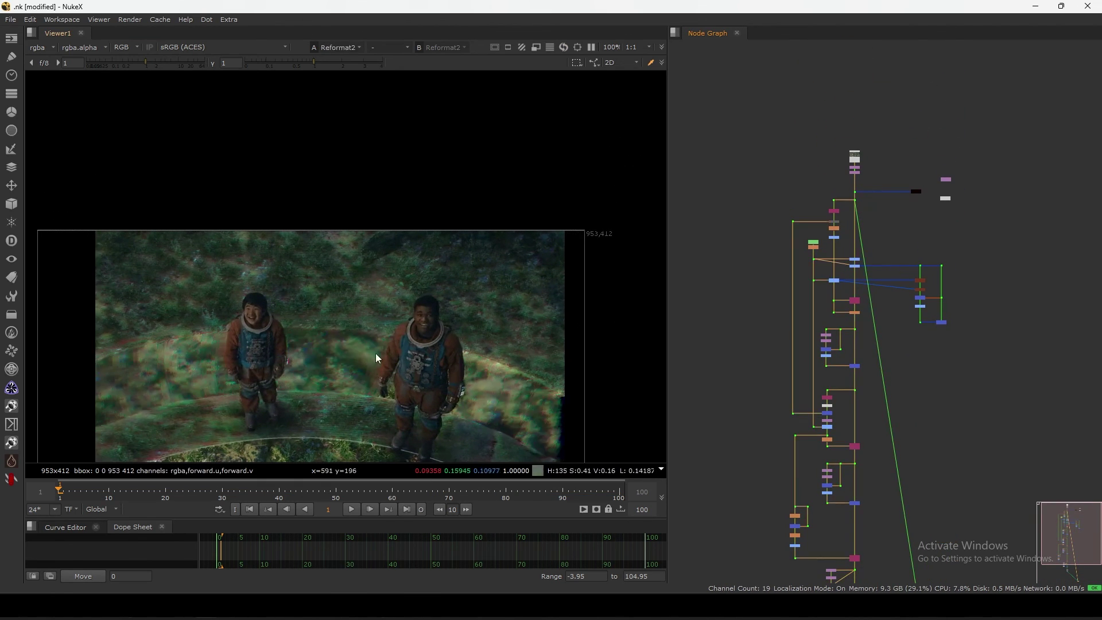
key(2)
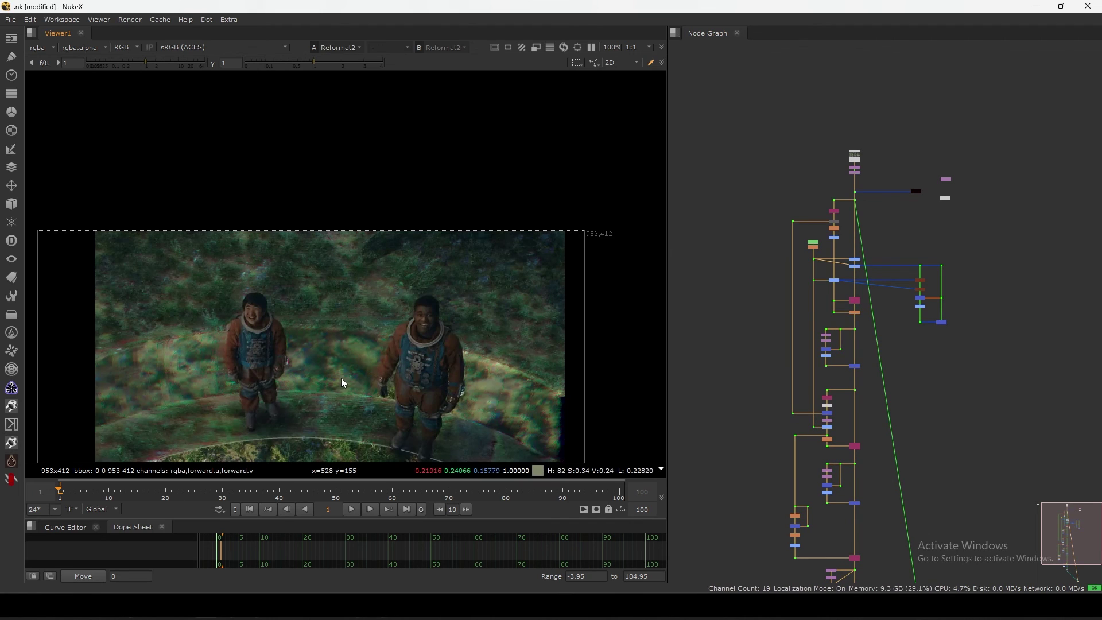
scroll(342, 375, up, 1)
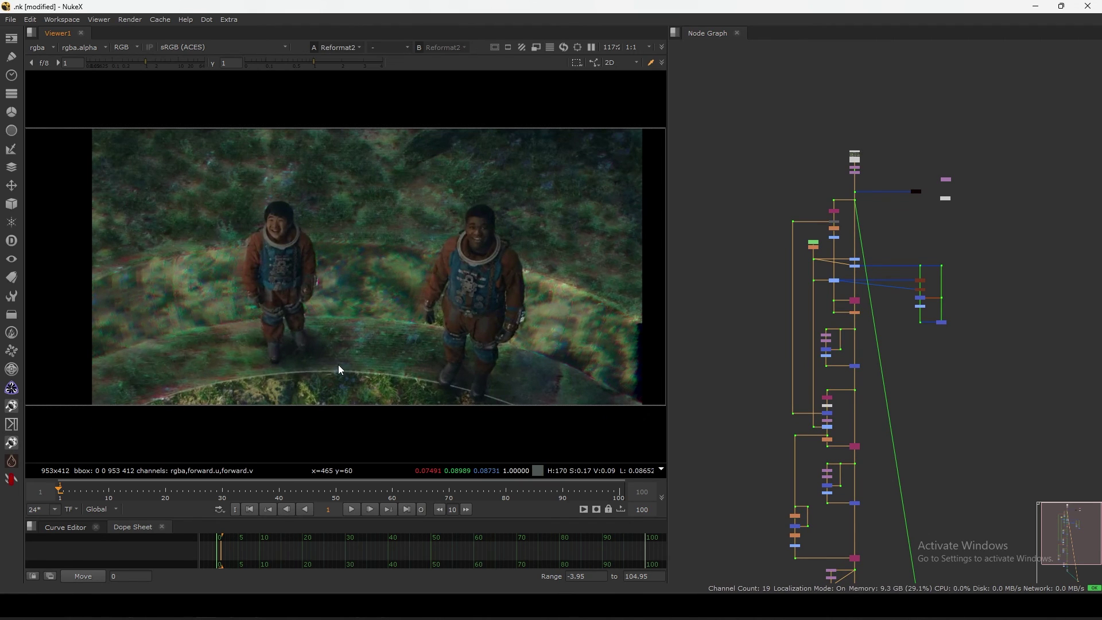